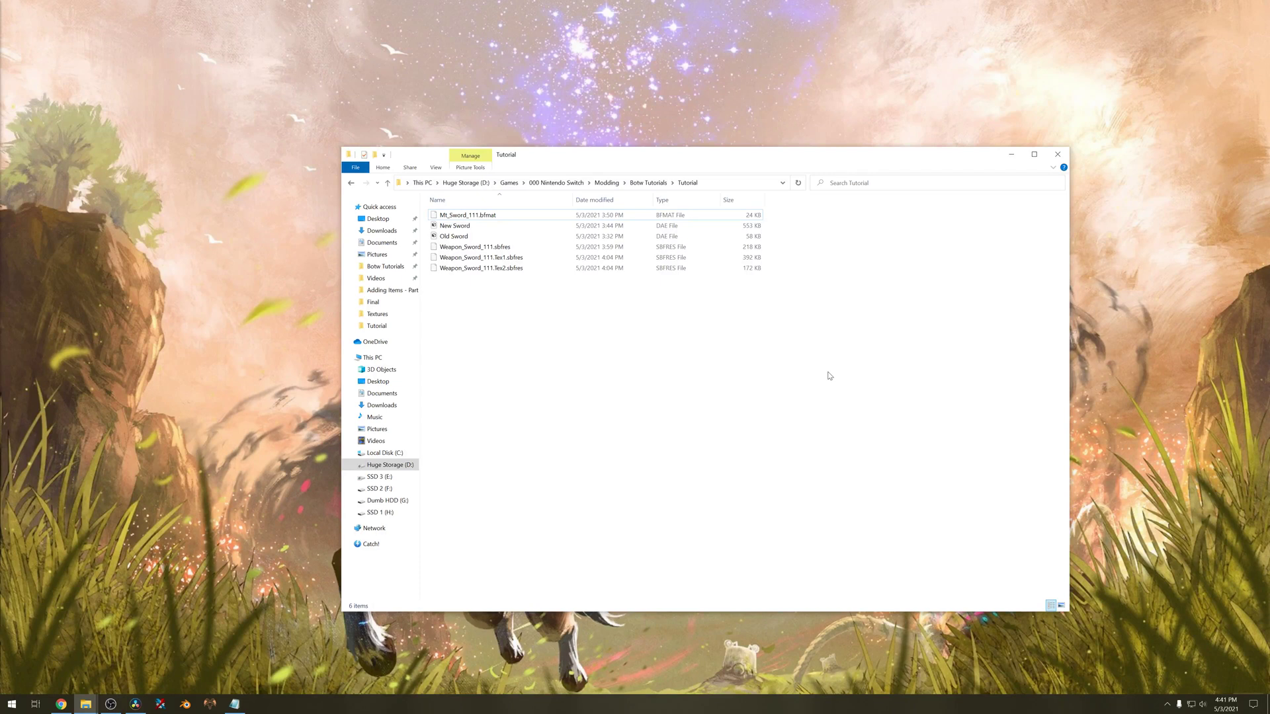
# Copy the three Weapon_Sword_111 SBFRES files from the Tutorial folder.
pyautogui.moveTo(828, 375); pyautogui.dragTo(542, 250)
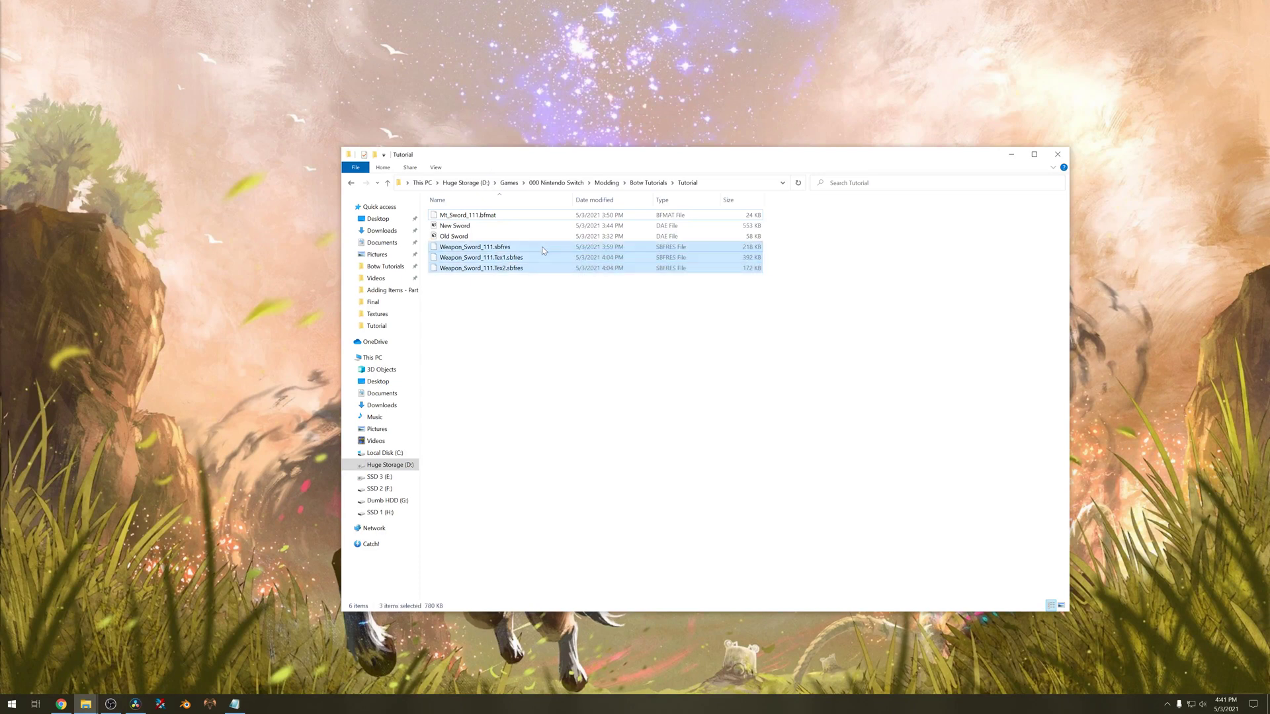
pyautogui.rightClick(542, 250)
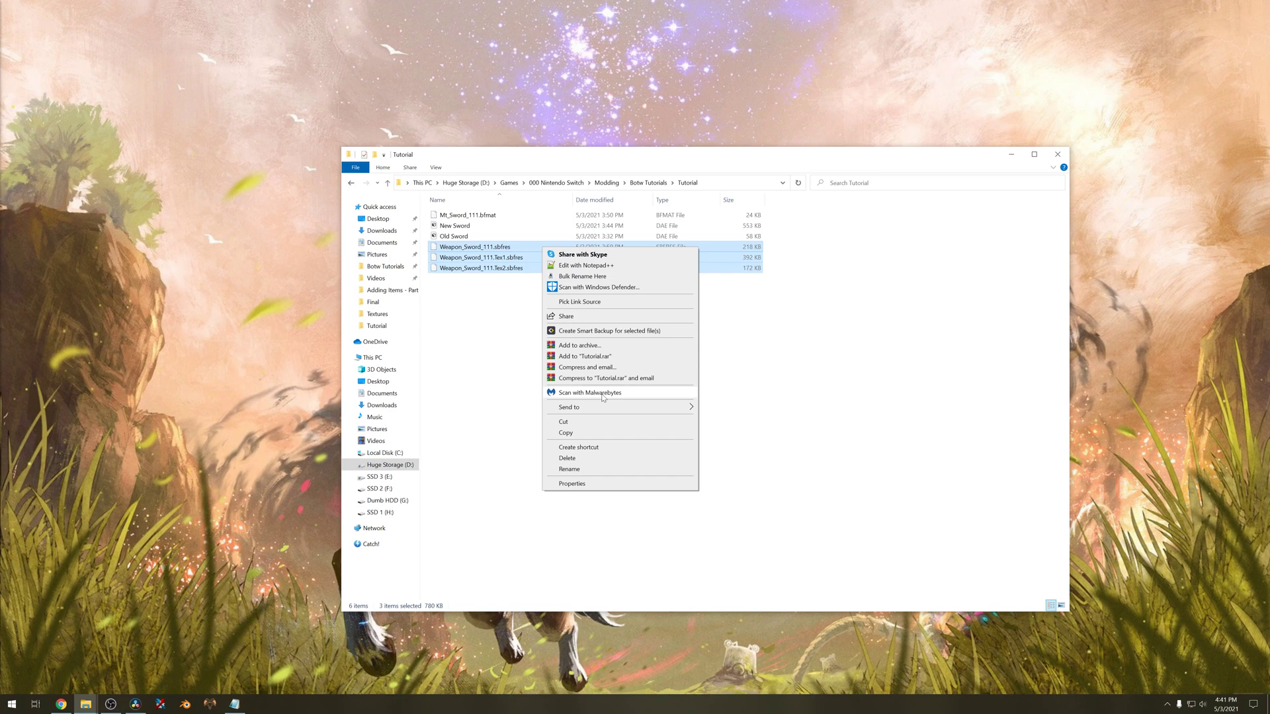
pyautogui.click(671, 432)
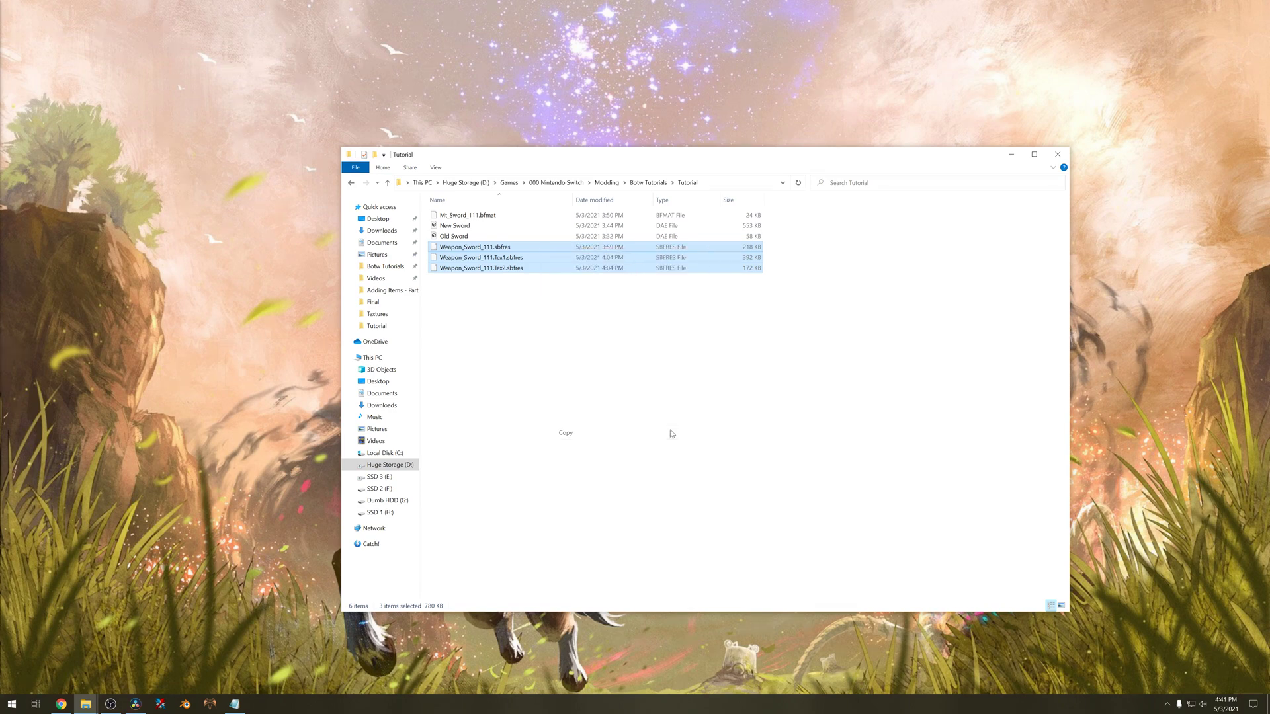
# Paste the copied files into the Model folder at Botw Tutorials\GameFiles\IceFiles\content\Model.
pyautogui.click(640, 185)
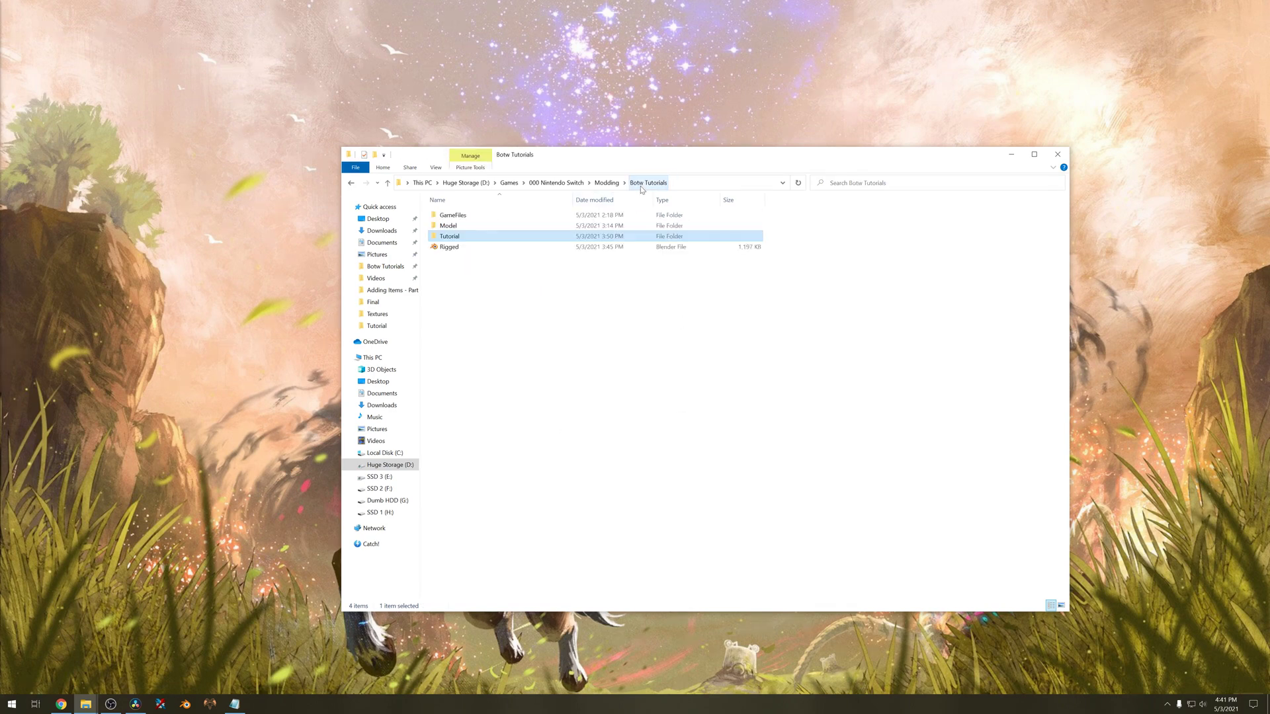
pyautogui.doubleClick(524, 216)
pyautogui.doubleClick(524, 216)
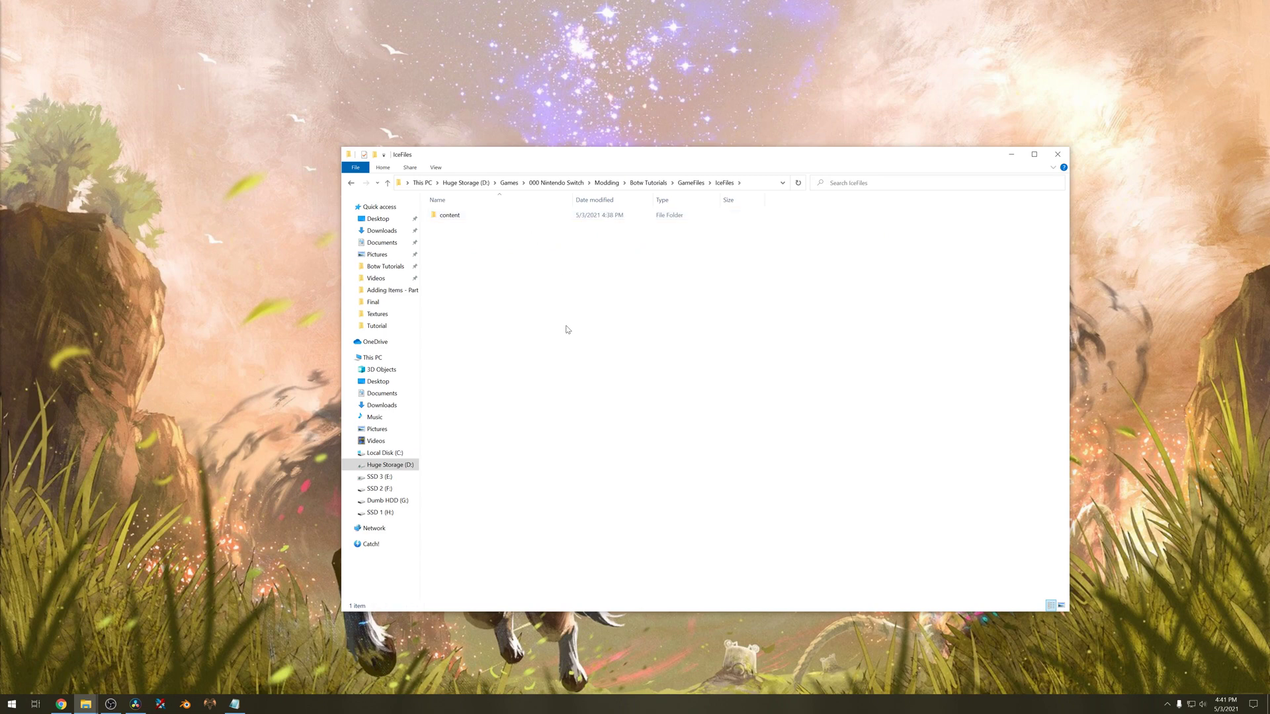
pyautogui.click(449, 220)
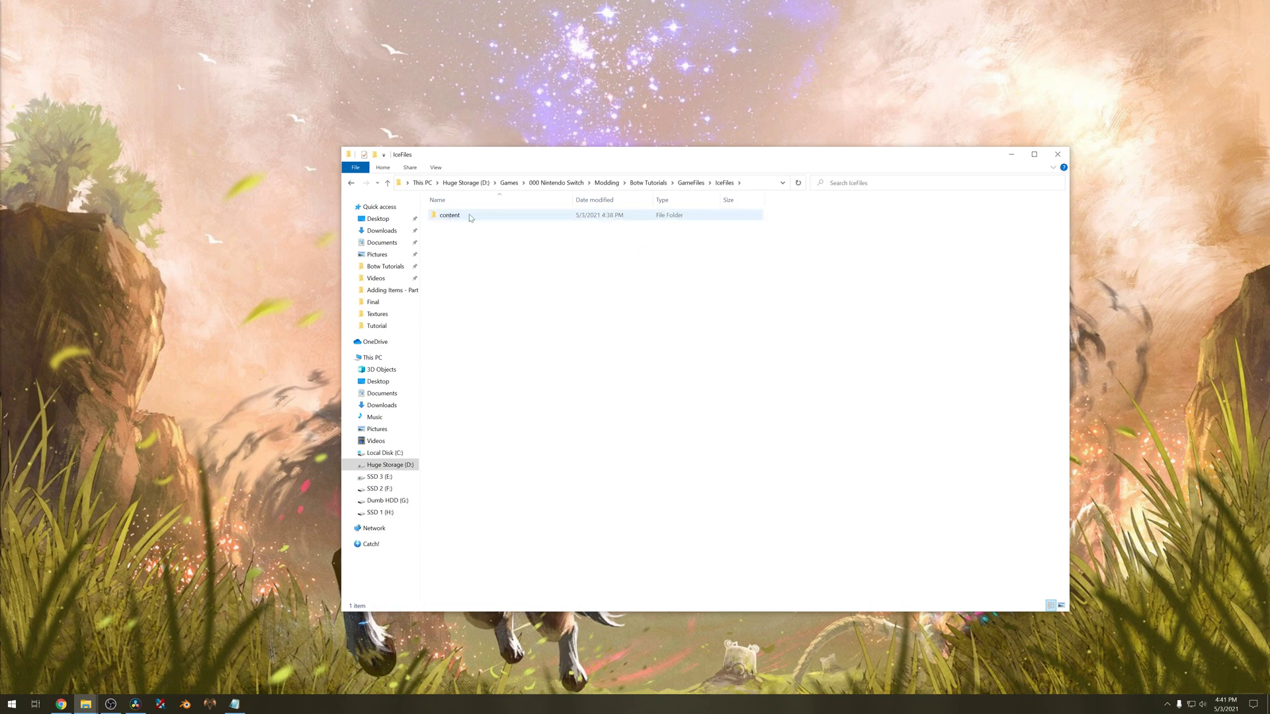
pyautogui.doubleClick(461, 217)
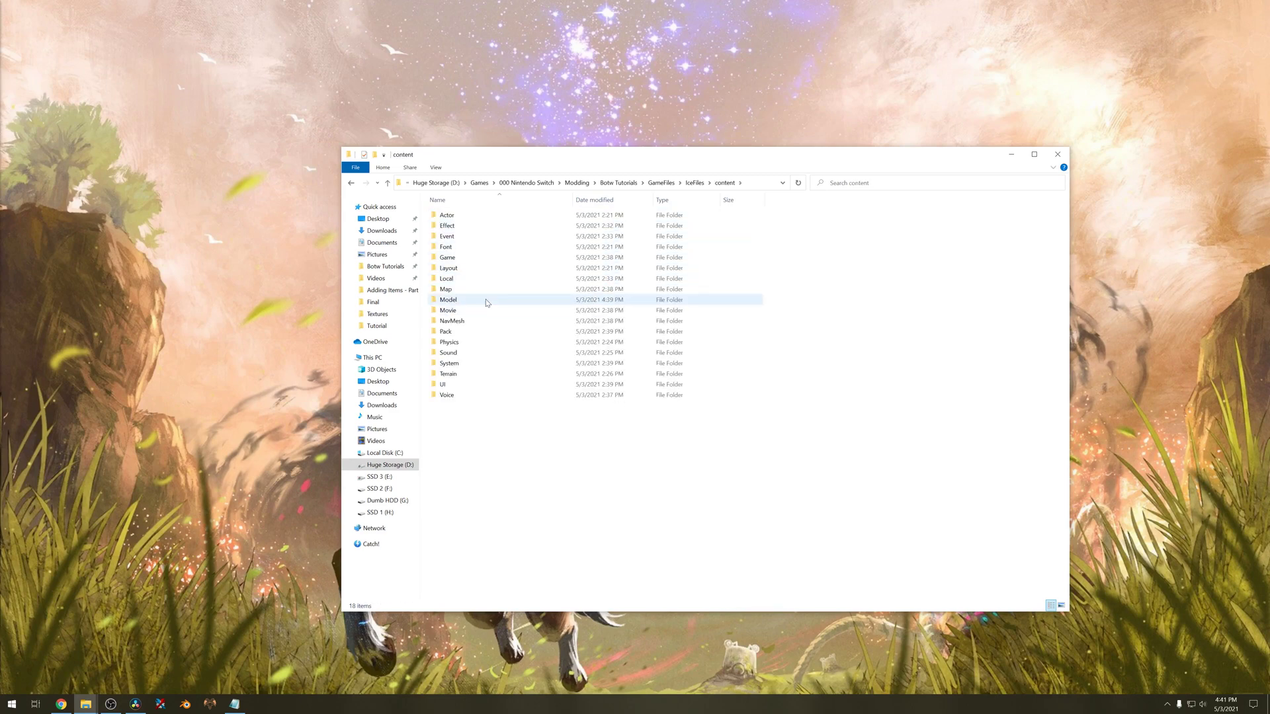
pyautogui.doubleClick(486, 301)
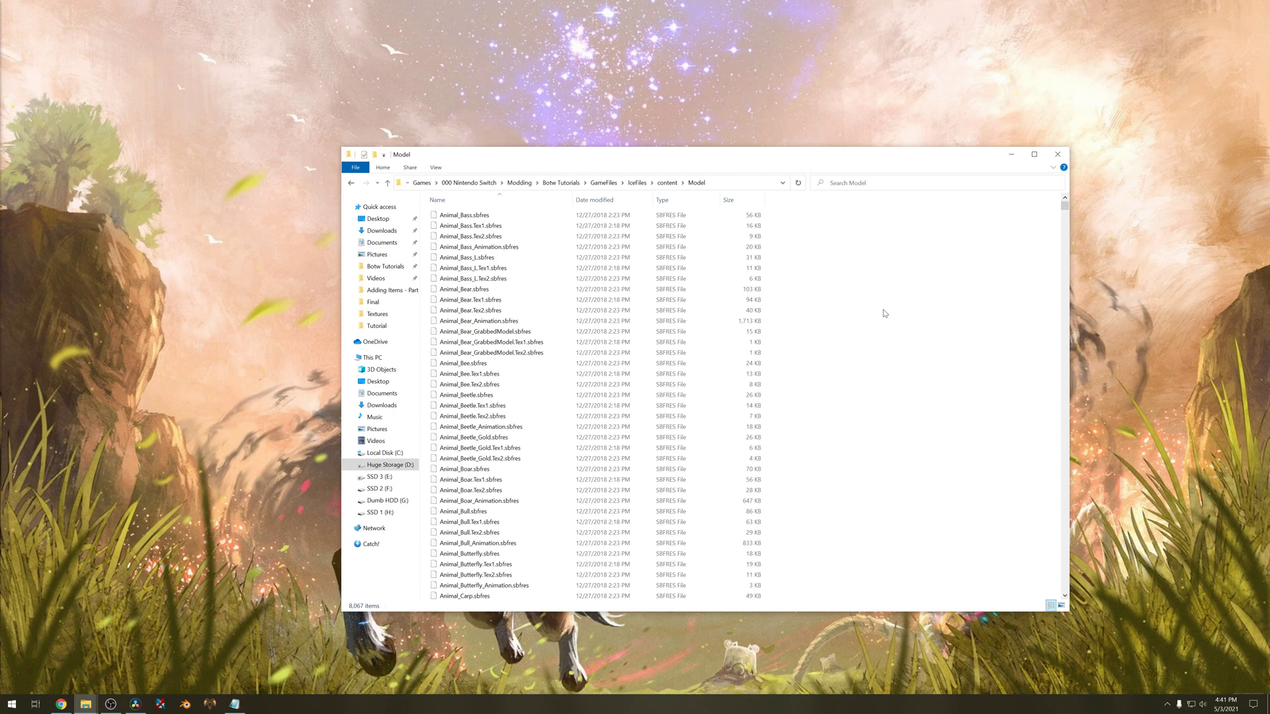
pyautogui.hotkey('ctrl', 'v')
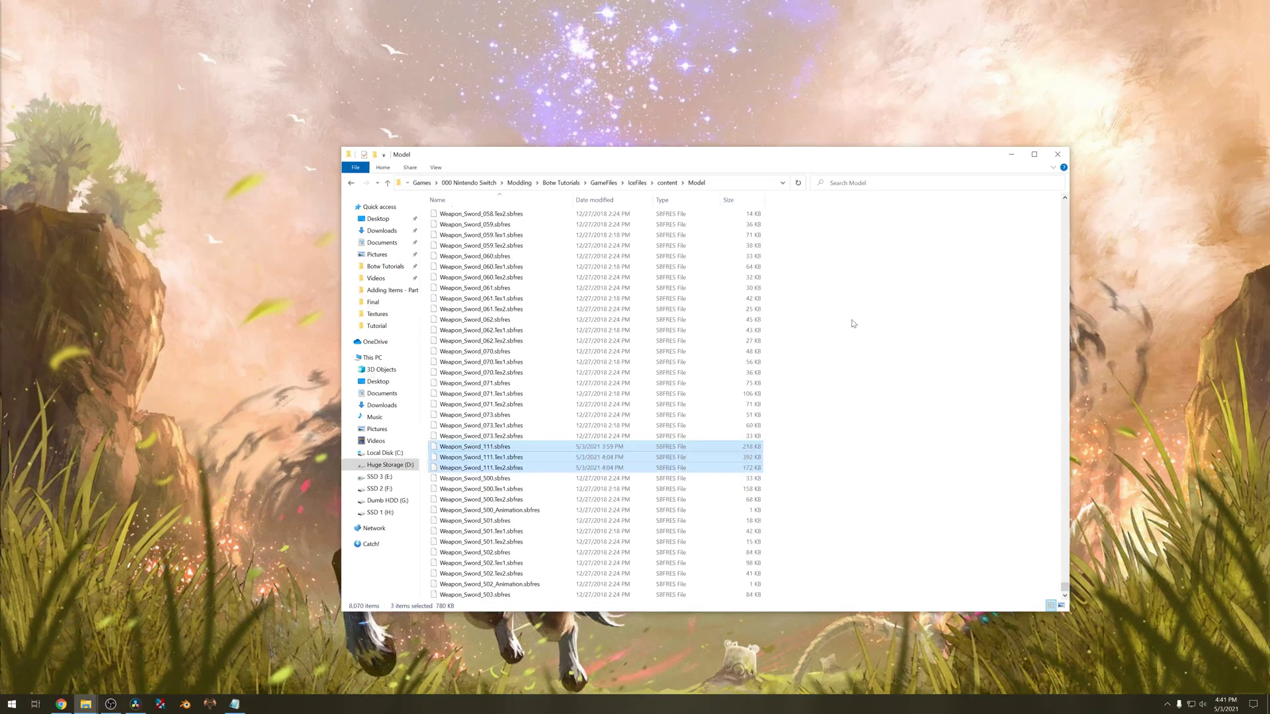
# Launch Ice-Spear, search its models for 111, and open Weapon_Sword_111.sbfres in a maximized editor window.
pyautogui.click(210, 704)
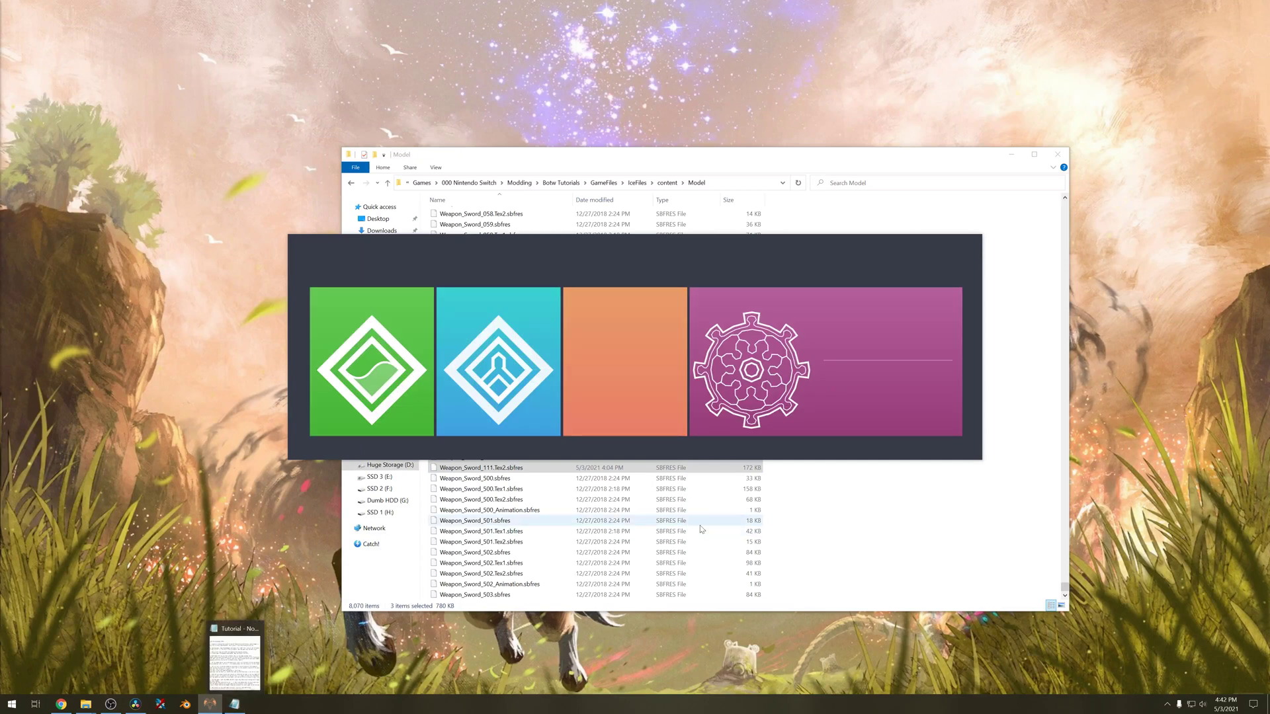
pyautogui.moveTo(649, 365)
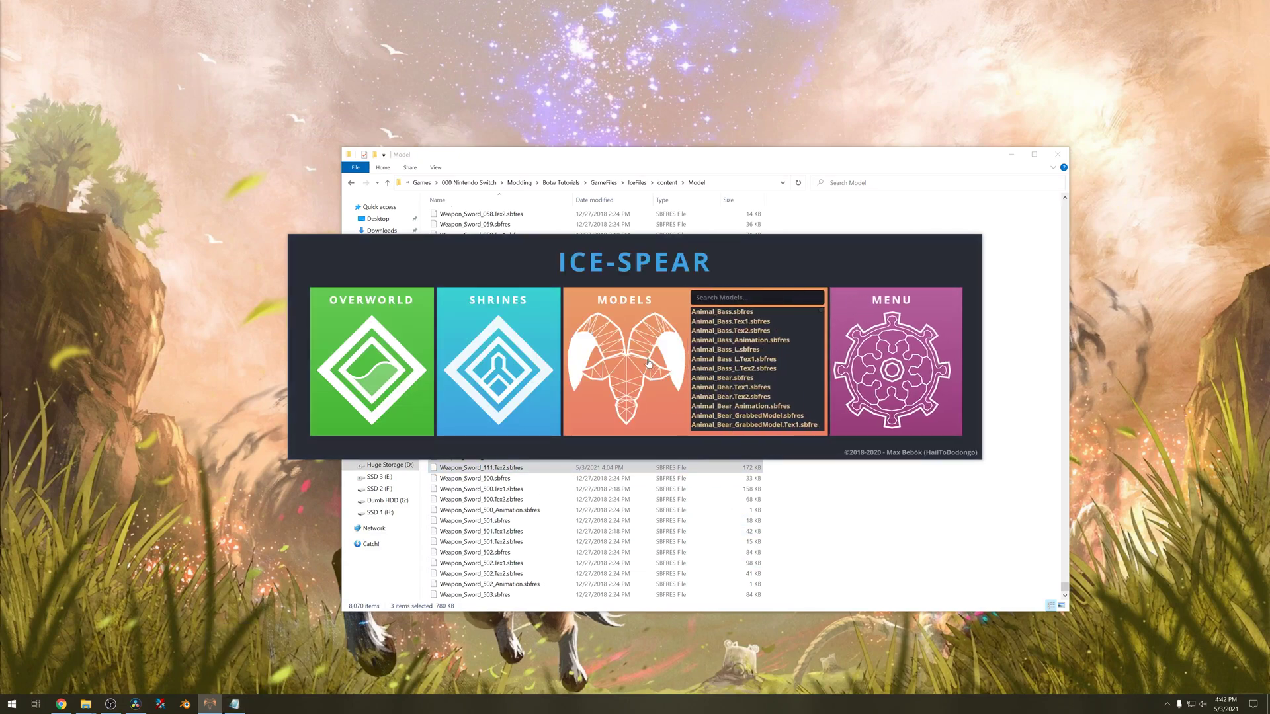
pyautogui.click(717, 298)
pyautogui.write('111')
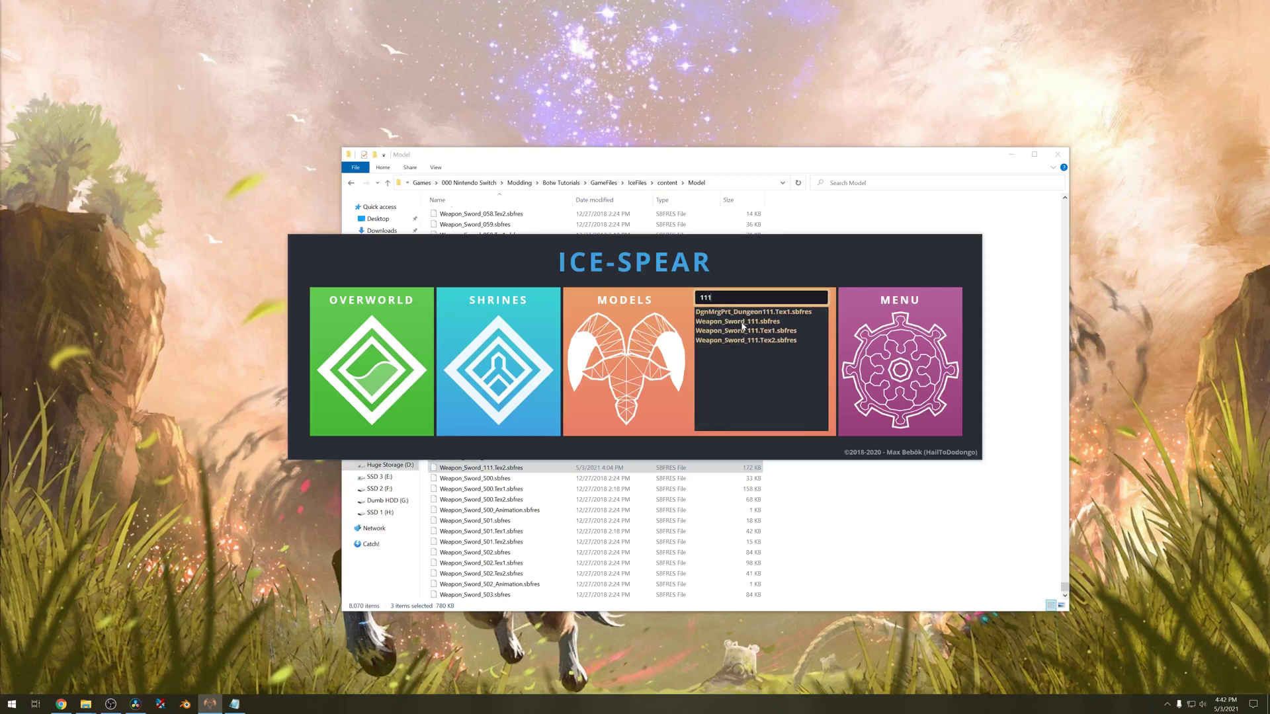
pyautogui.click(741, 322)
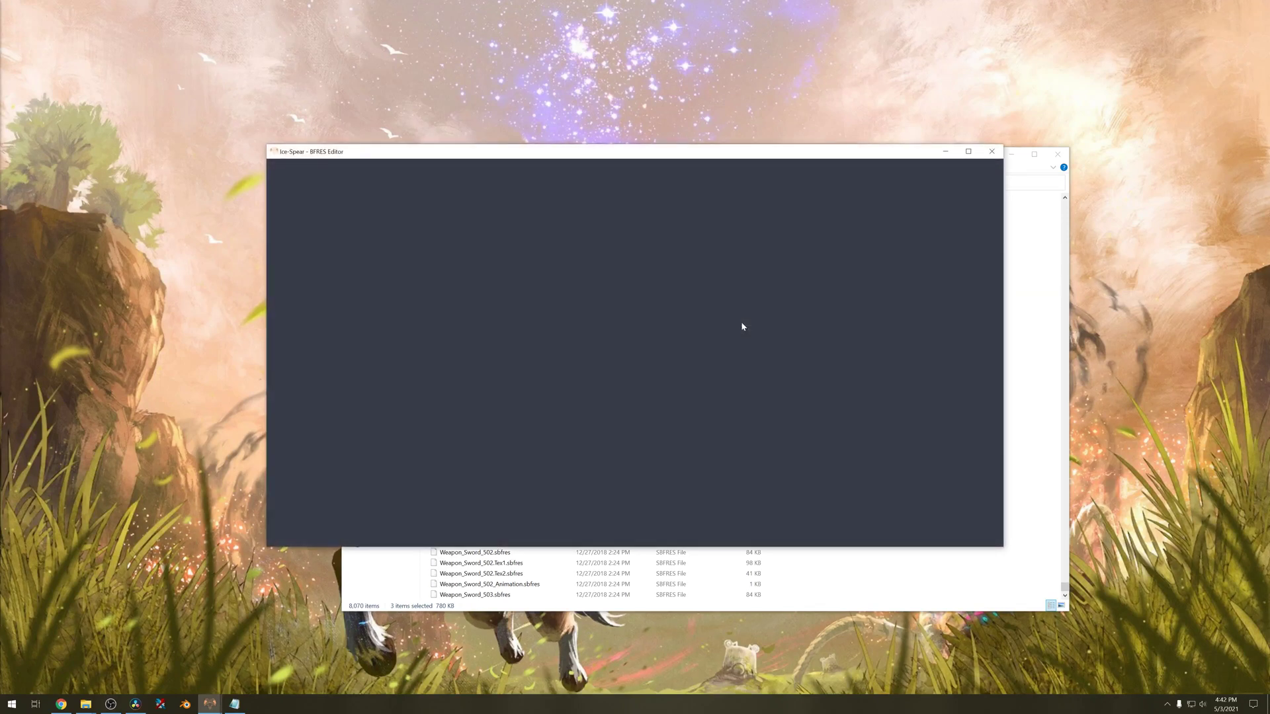
pyautogui.click(968, 151)
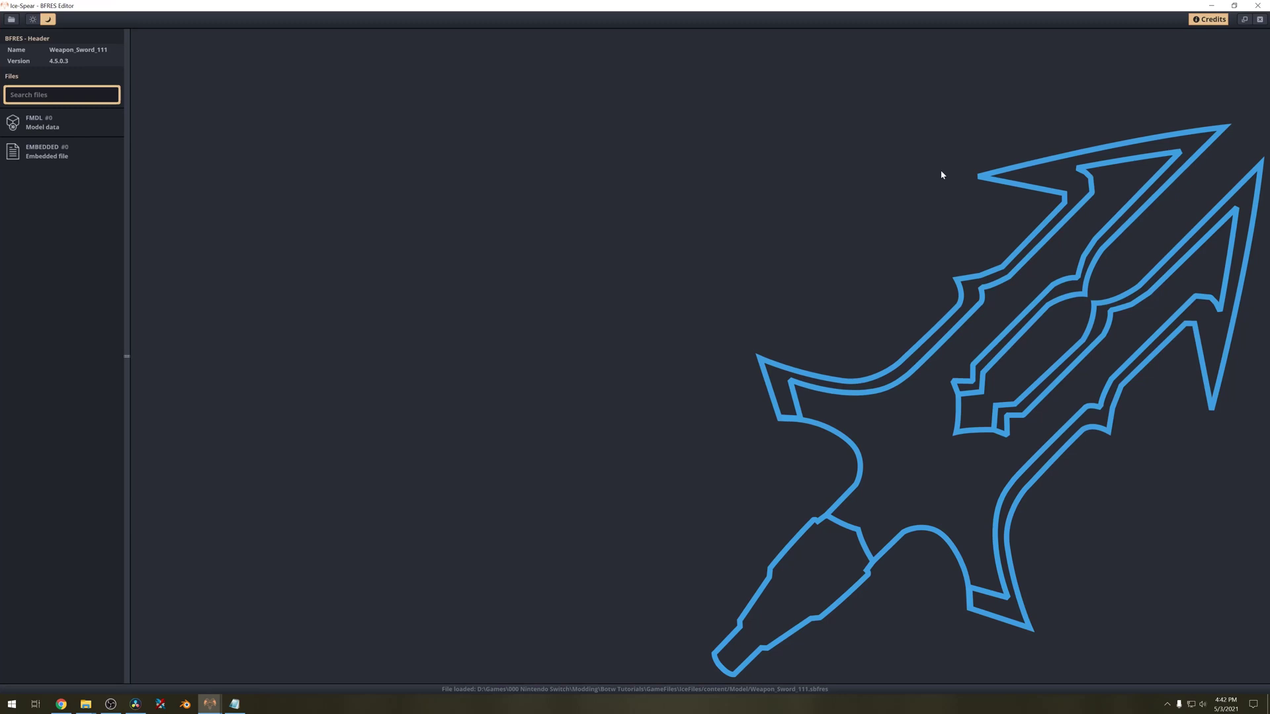
# Load the FMDL model data, inspect the textured sword up close, and exit Ice-Spear.
pyautogui.click(39, 126)
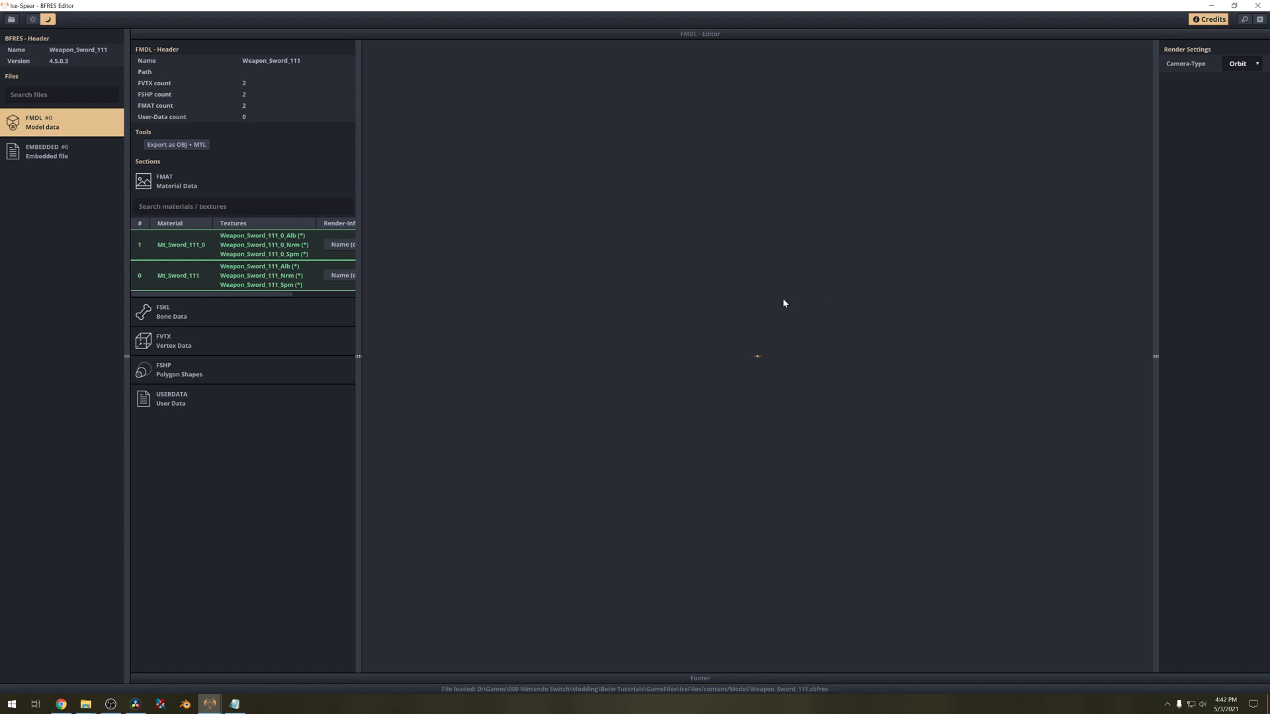
pyautogui.moveTo(789, 334); pyautogui.dragTo(842, 421)
pyautogui.scroll(6, 751, 300)
pyautogui.scroll(8, 726, 359)
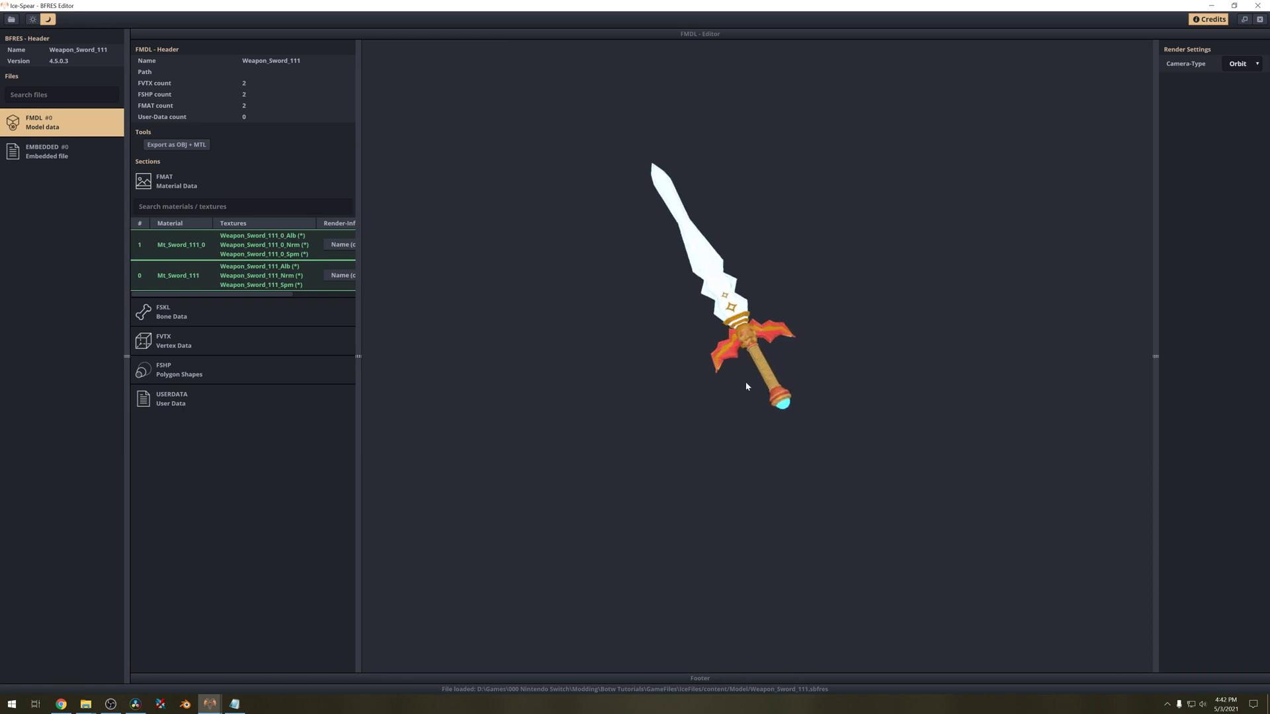
pyautogui.scroll(6, 743, 384)
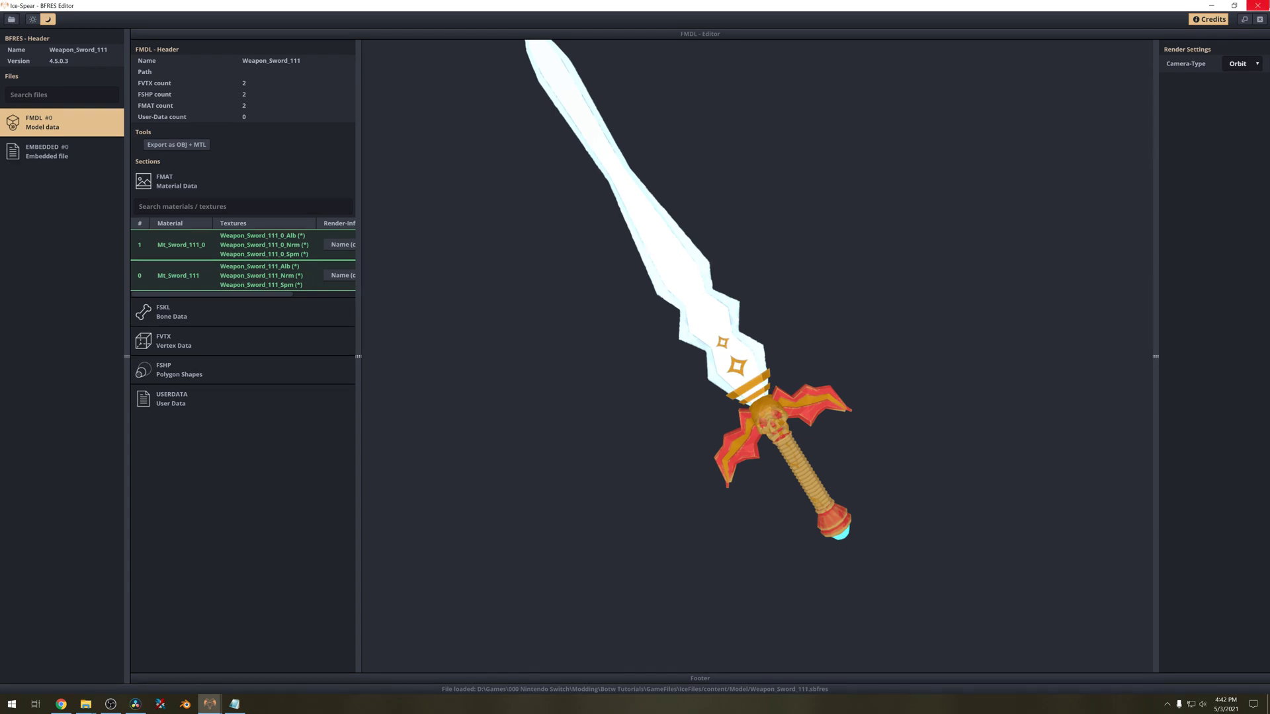
pyautogui.click(1257, 5)
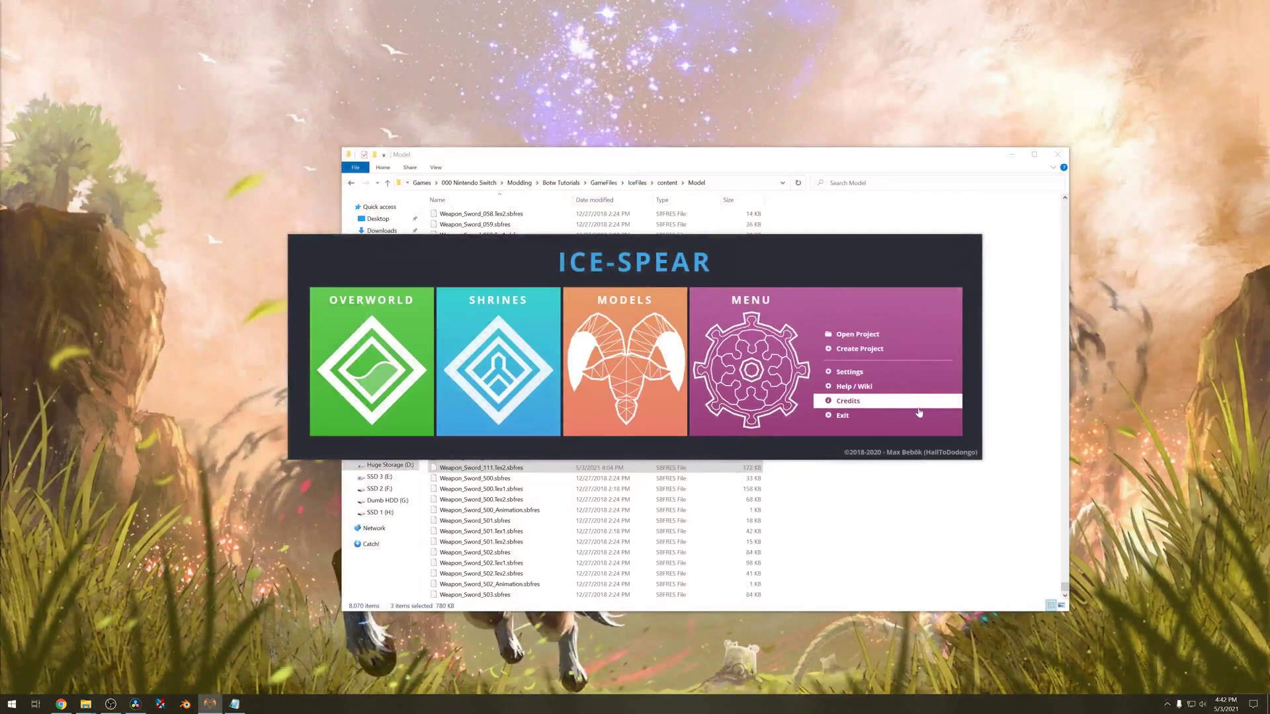
pyautogui.click(919, 415)
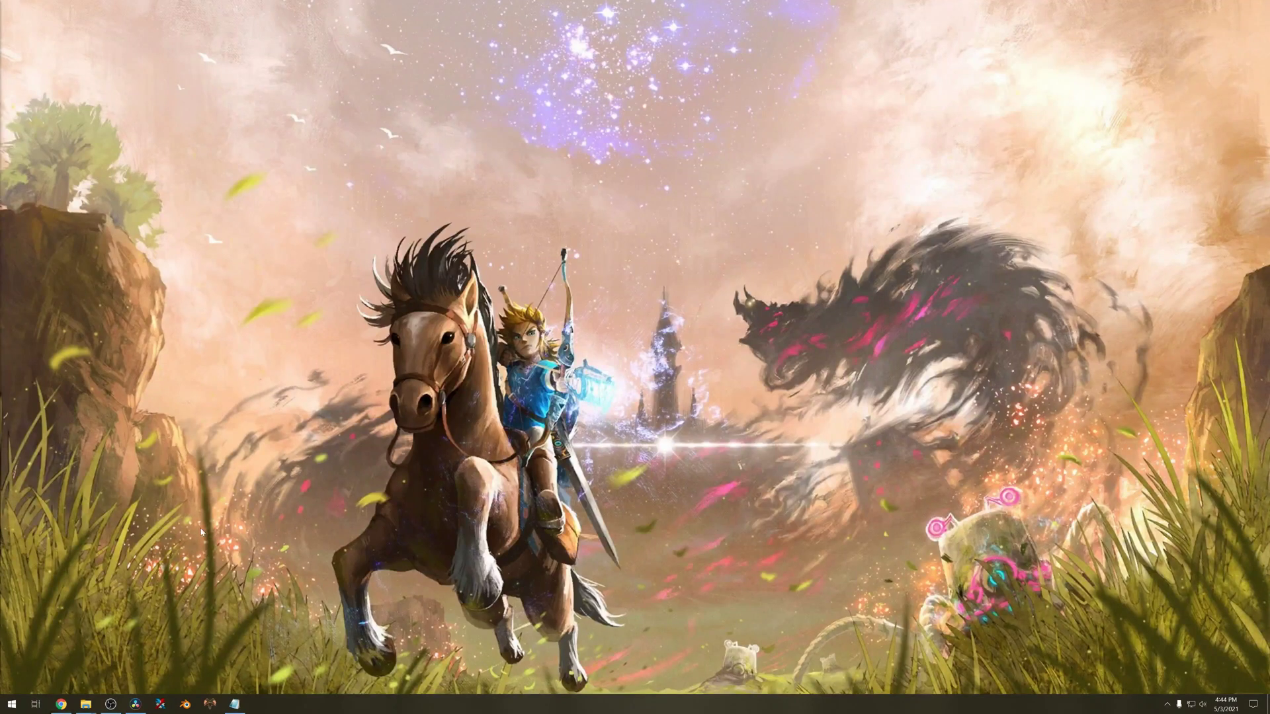
# Open a Command Prompt, run botw_actor_tool, and move the console window clear of the BotW Actor Tool.
pyautogui.click(11, 703)
pyautogui.write('cmd')
pyautogui.press('Return')
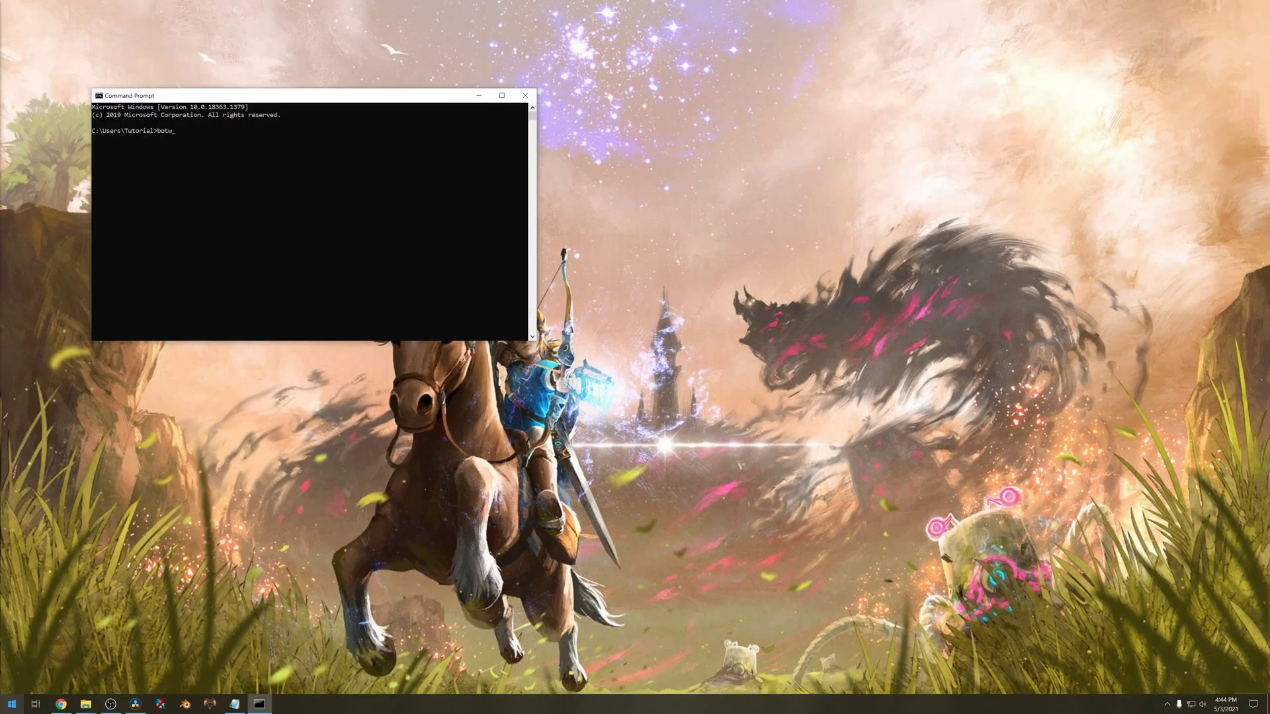
pyautogui.write('botw_actor_tool')
pyautogui.press('Return')
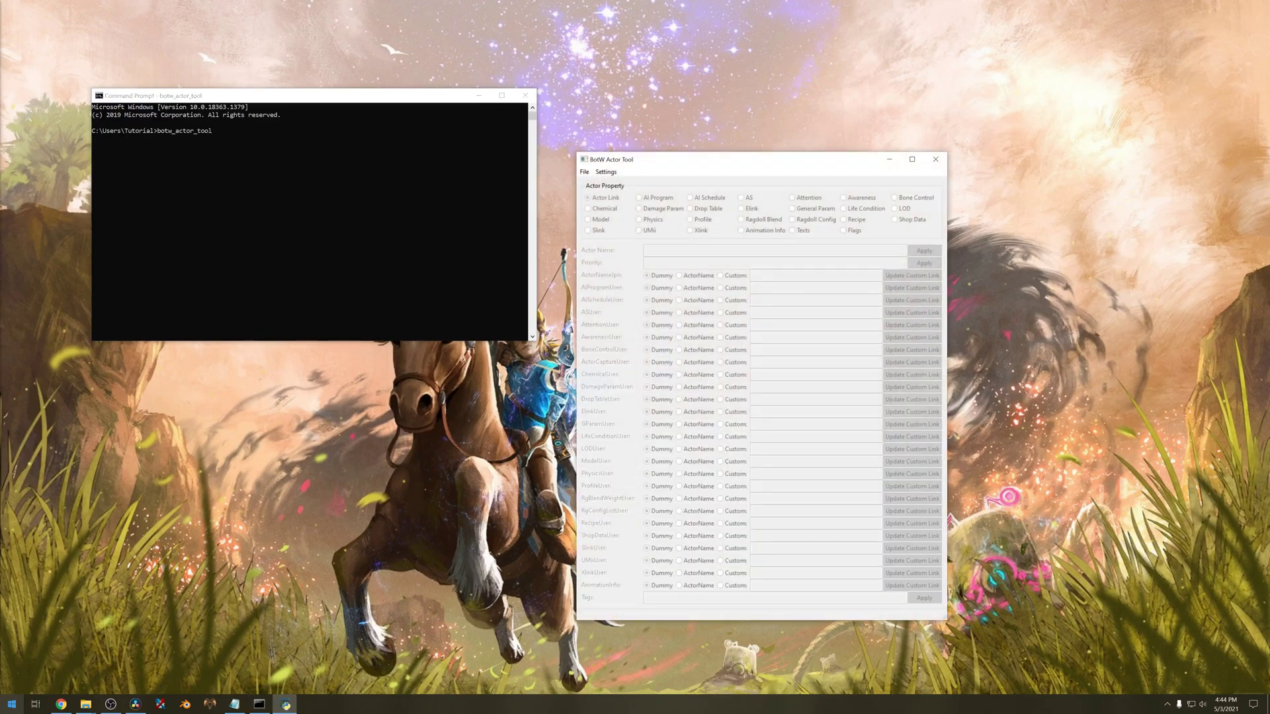
pyautogui.moveTo(297, 96); pyautogui.dragTo(323, 121)
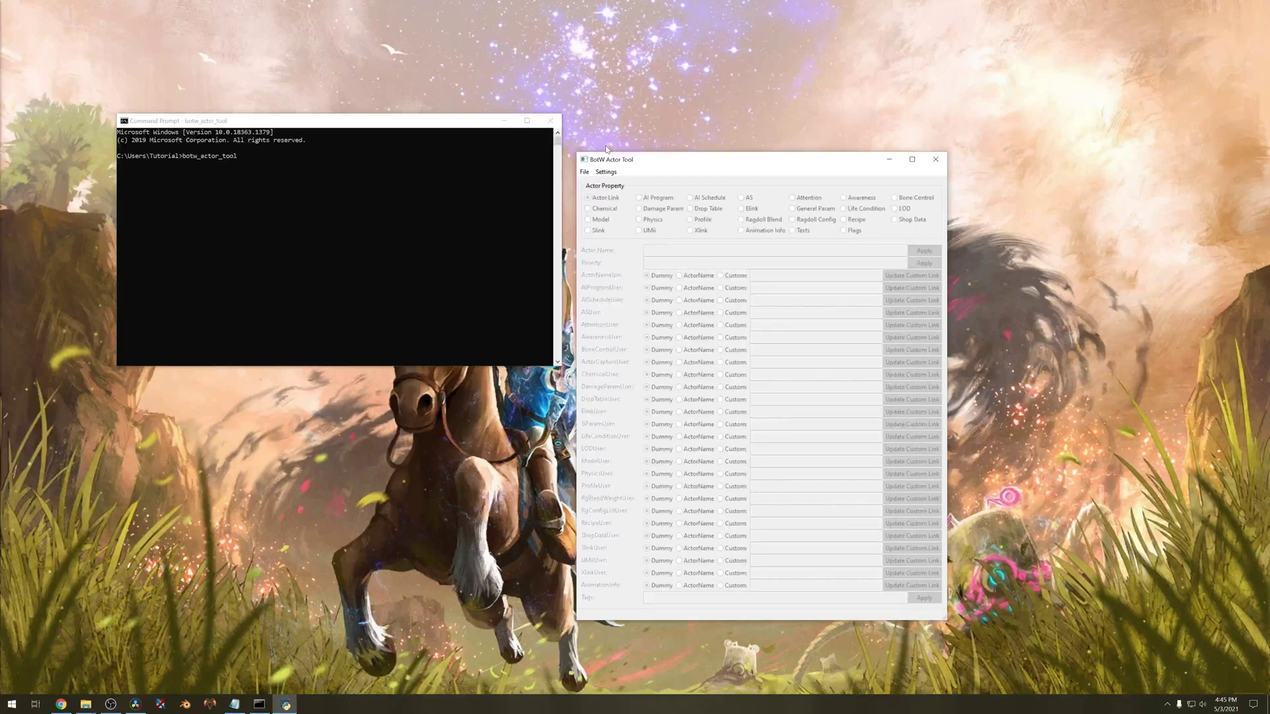
# Check the game, update and DLC directories in the actor tool's settings, set the language to EUen, and accept.
pyautogui.click(601, 174)
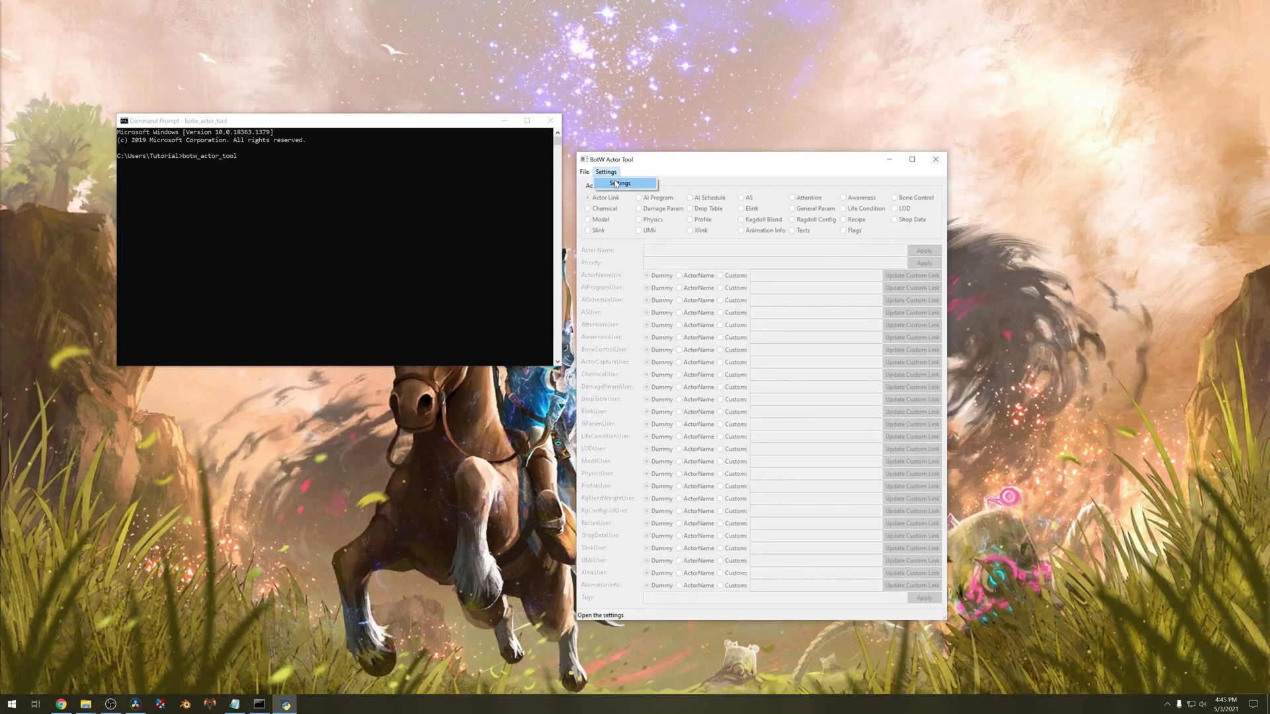
pyautogui.click(620, 184)
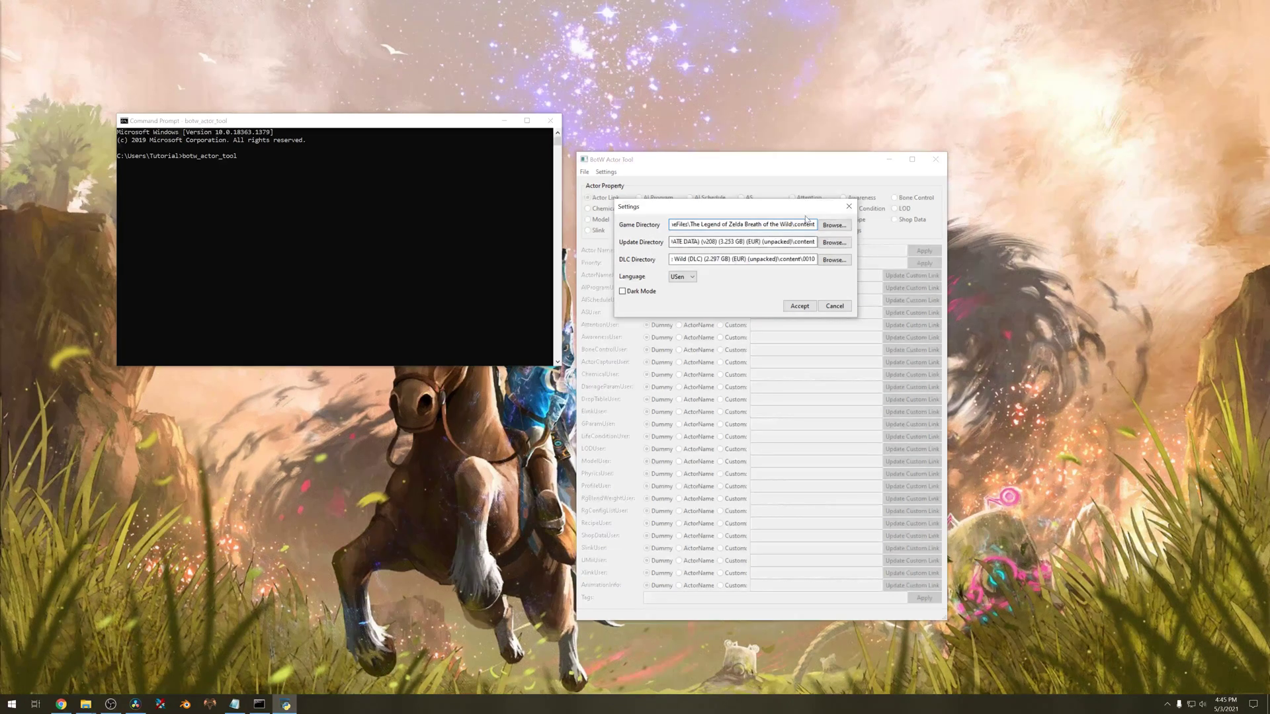
pyautogui.doubleClick(804, 224)
pyautogui.moveTo(762, 241); pyautogui.dragTo(807, 252)
pyautogui.doubleClick(808, 258)
pyautogui.click(692, 278)
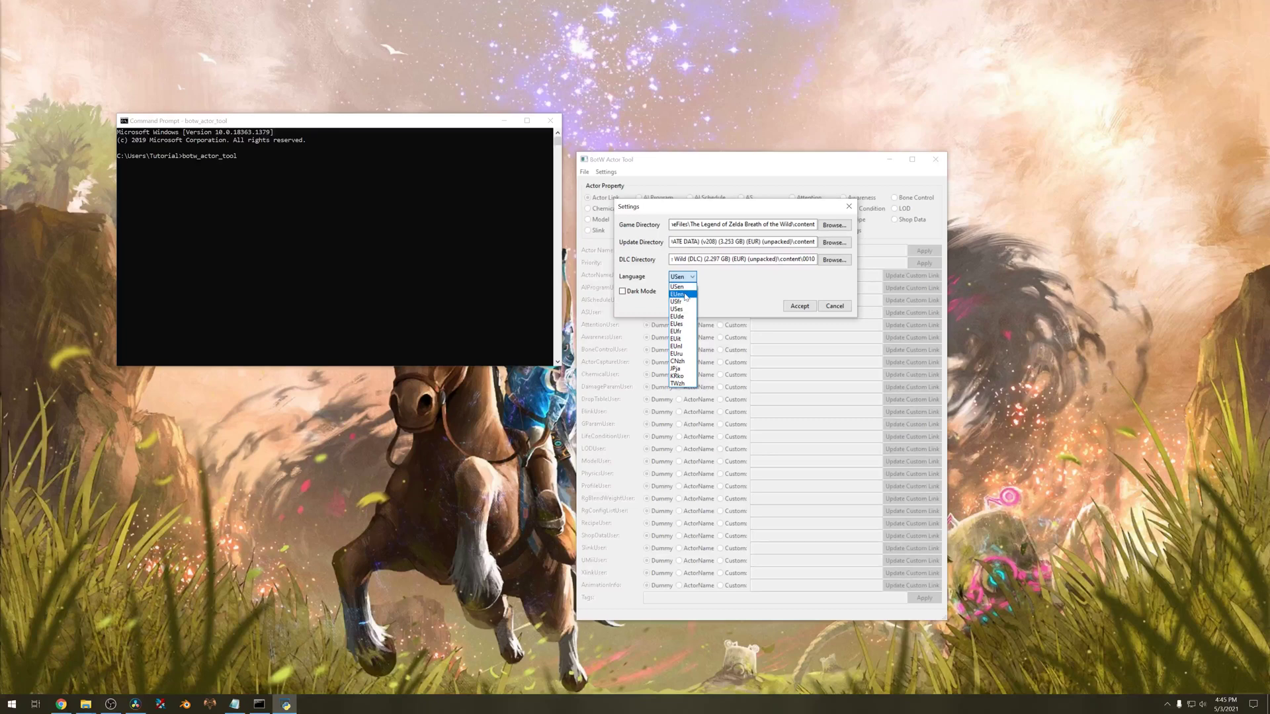
pyautogui.click(685, 295)
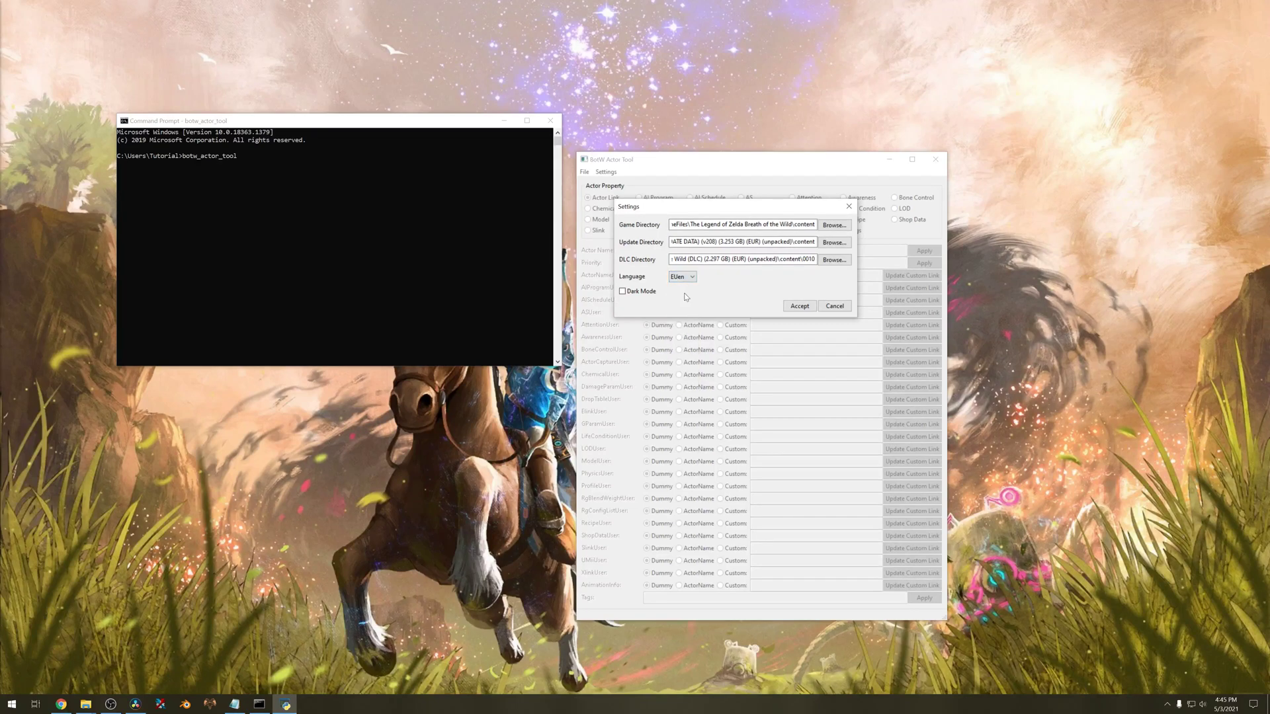
pyautogui.click(799, 305)
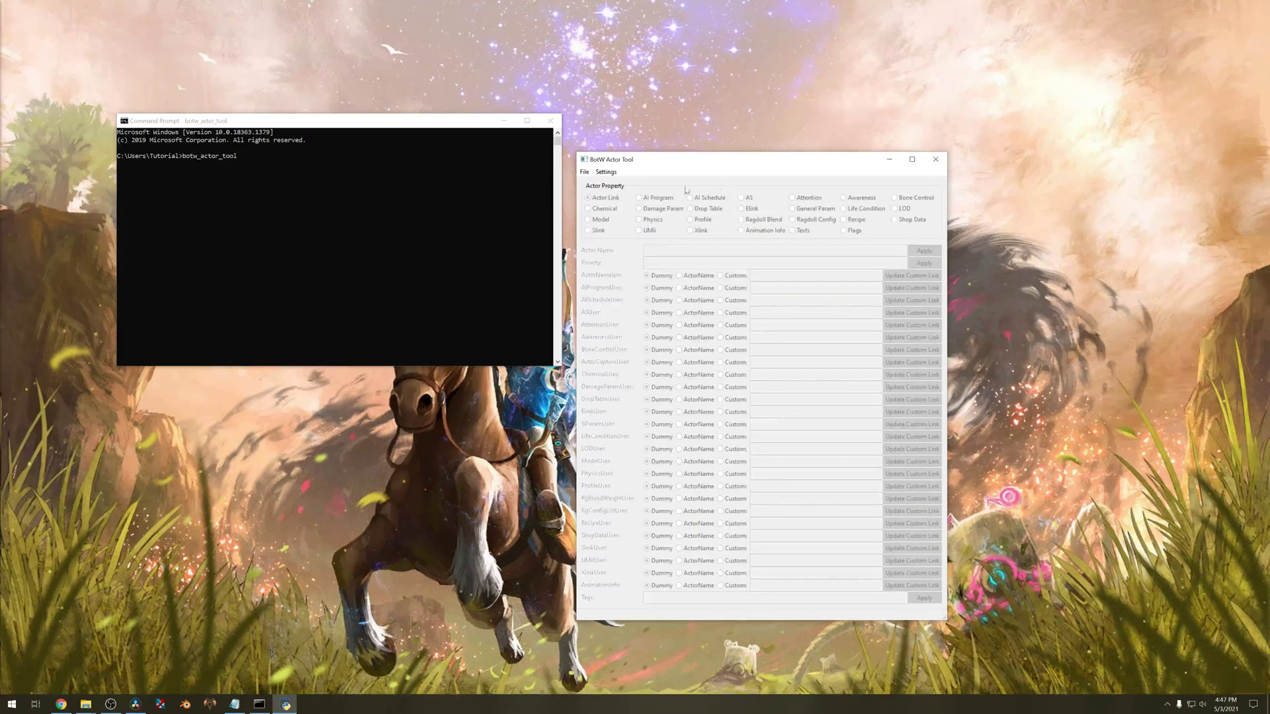
# Filter the actor list by 001 and open the actor Weapon_Sword_001.
pyautogui.click(584, 172)
pyautogui.click(592, 184)
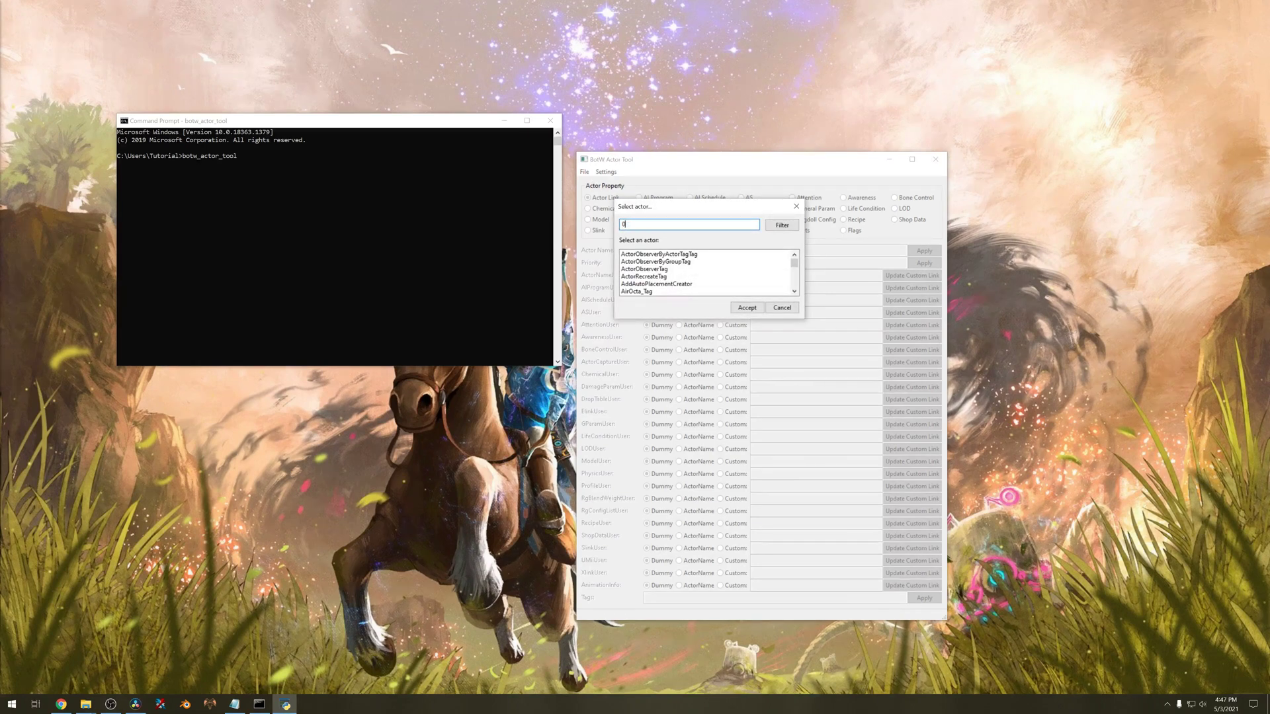
pyautogui.write('001')
pyautogui.click(770, 227)
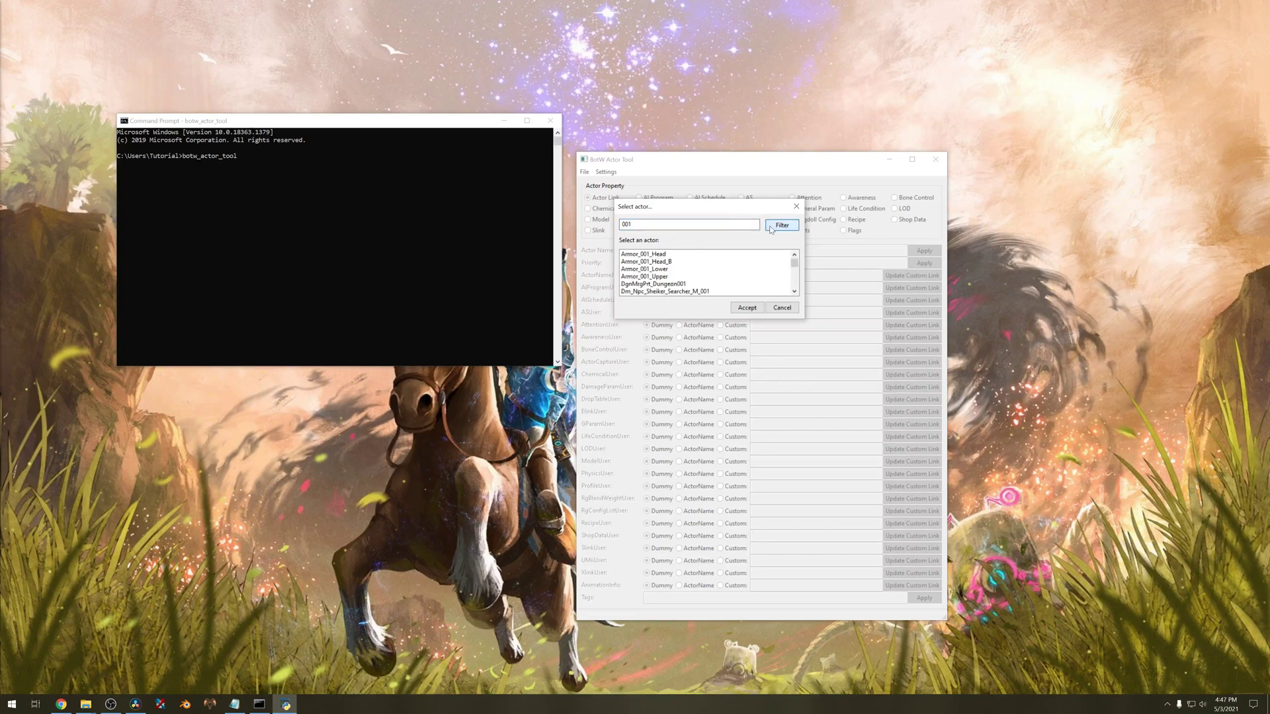
pyautogui.scroll(-20, 762, 273)
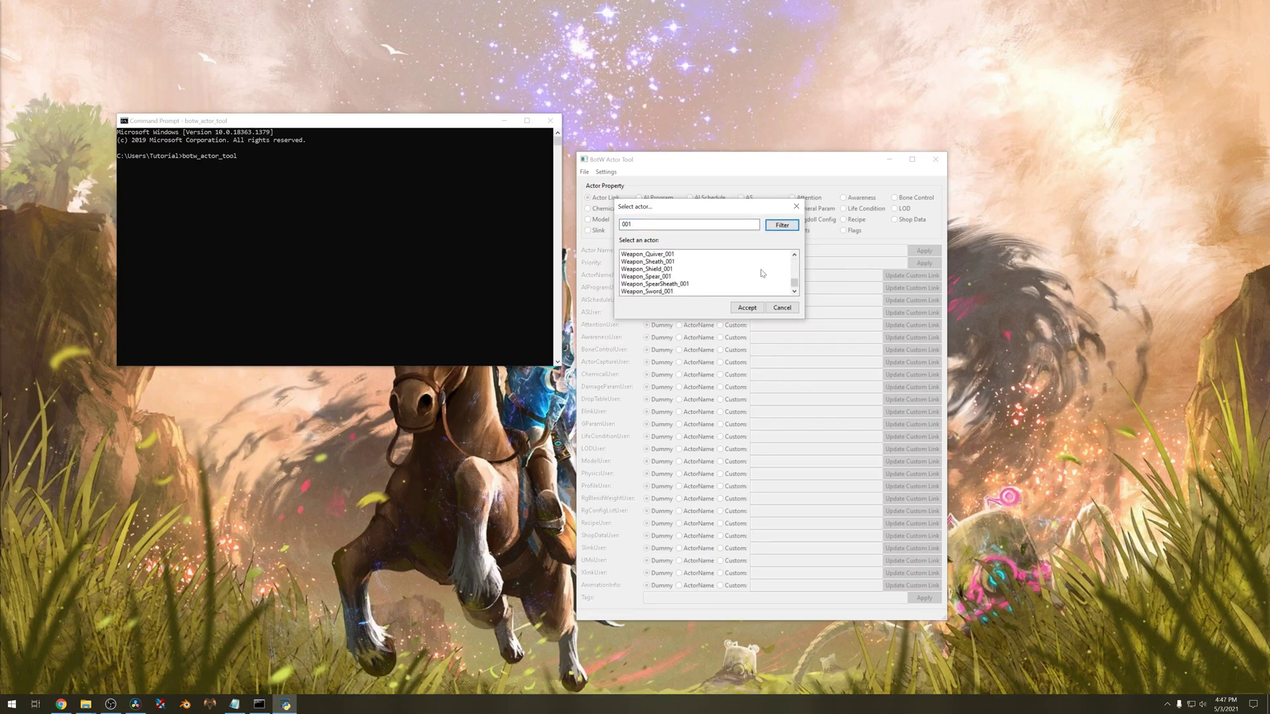
pyautogui.click(665, 291)
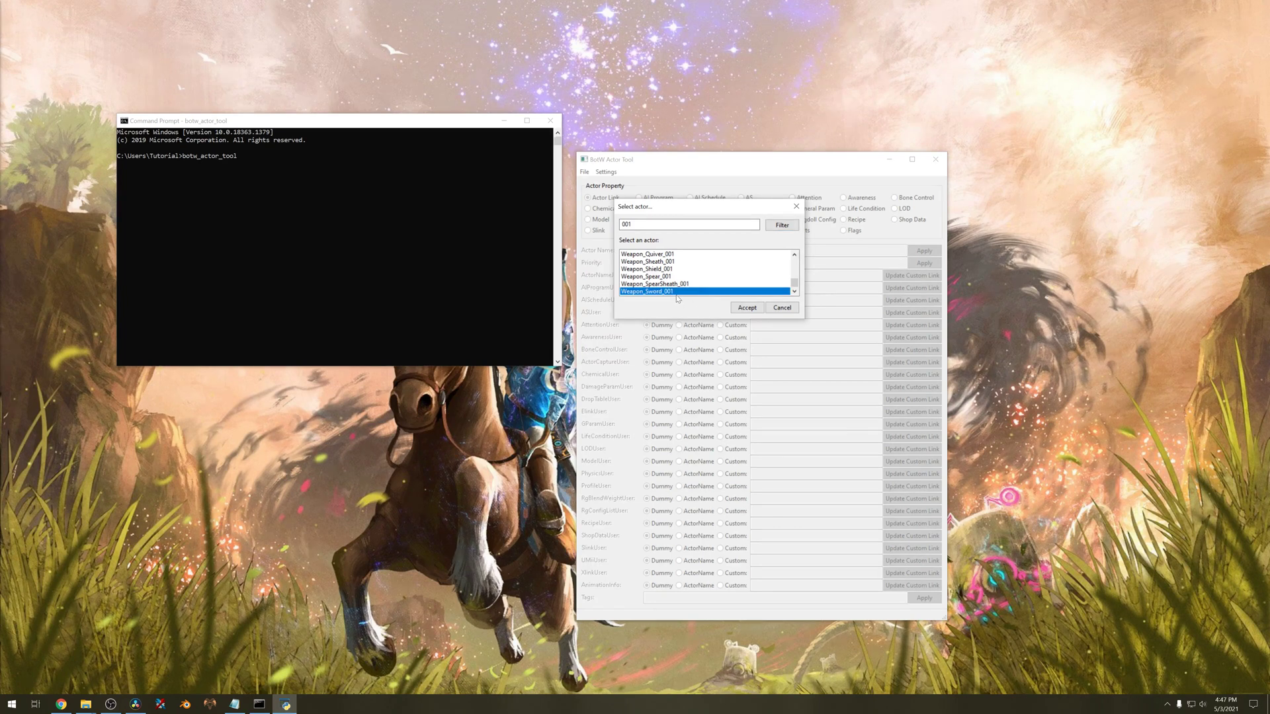
pyautogui.click(742, 307)
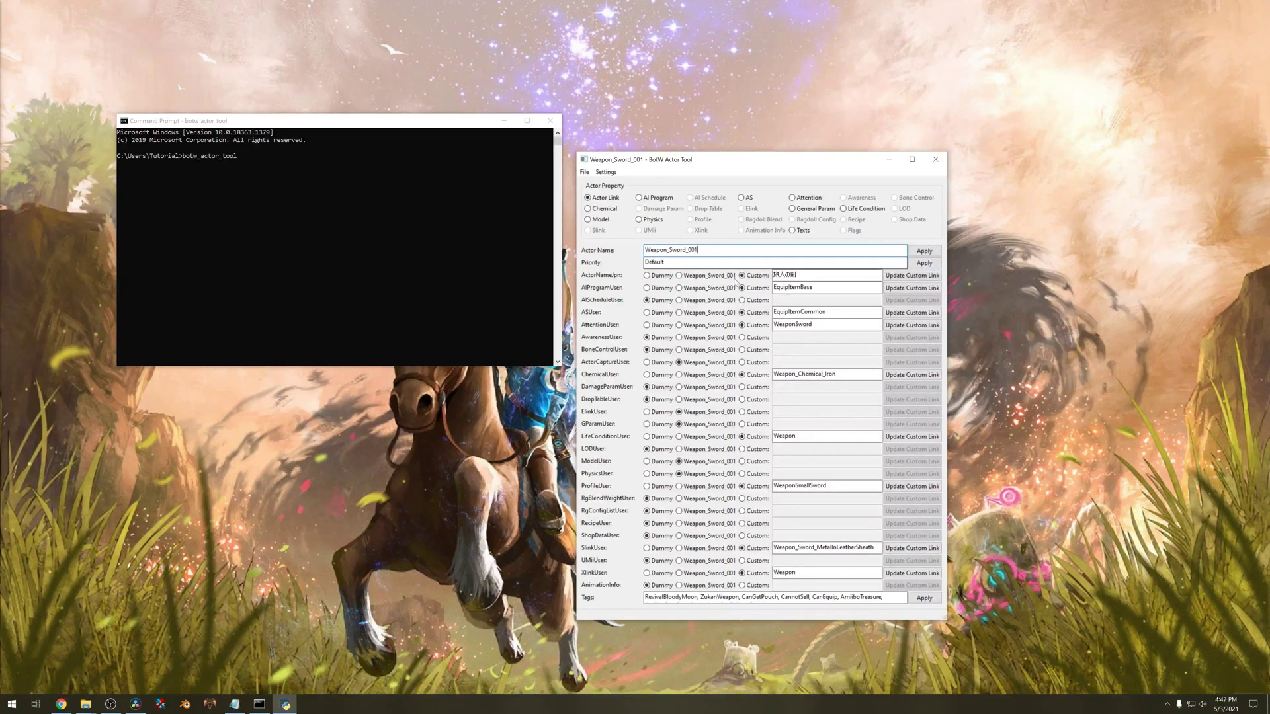
# Rename the actor to Weapon_Sword_111 and apply the new name.
pyautogui.press('BackSpace')
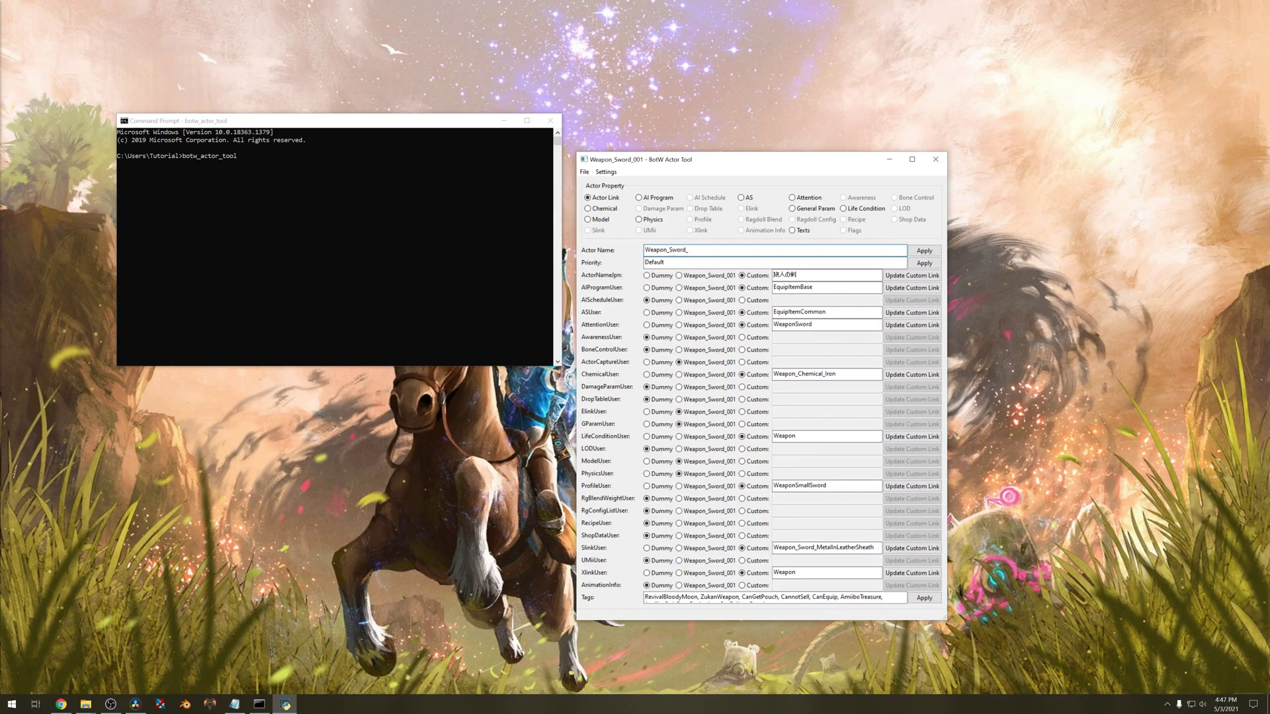
pyautogui.click(922, 252)
# In the actor's general parameters, set the attack Power to 52 and Life to 80, and save the changes.
pyautogui.click(816, 208)
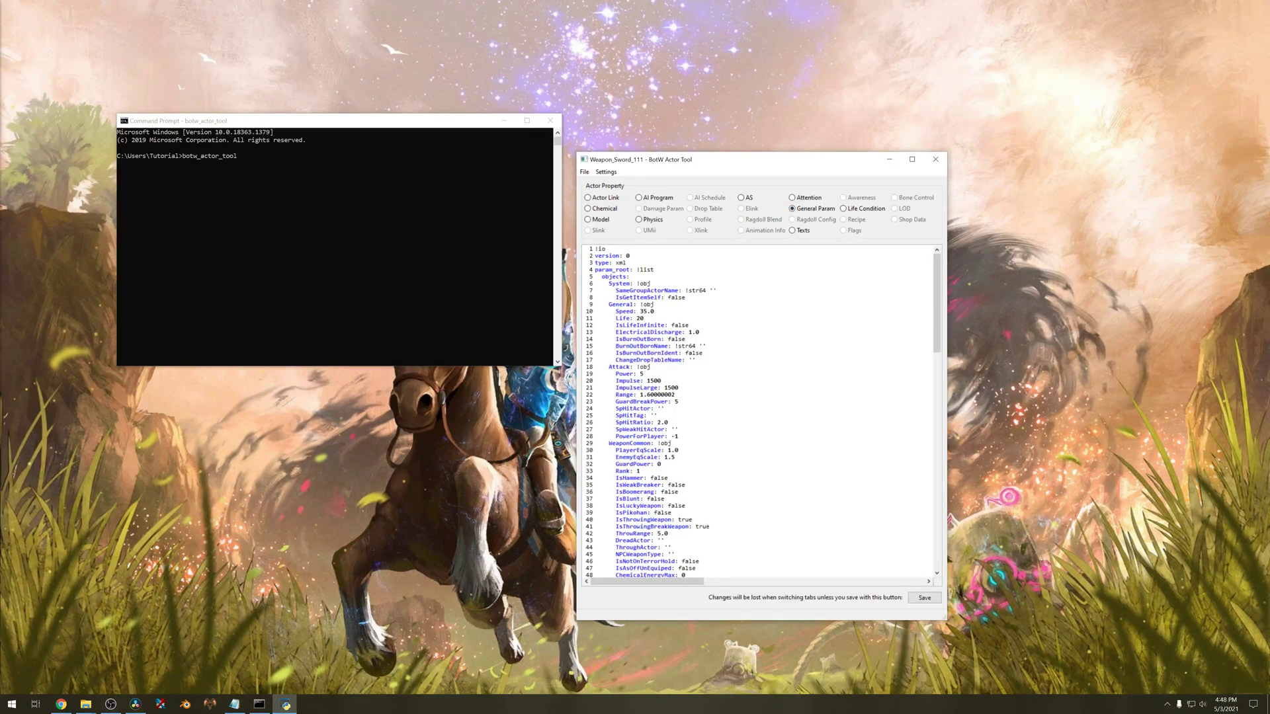
pyautogui.scroll(-1, 757, 410)
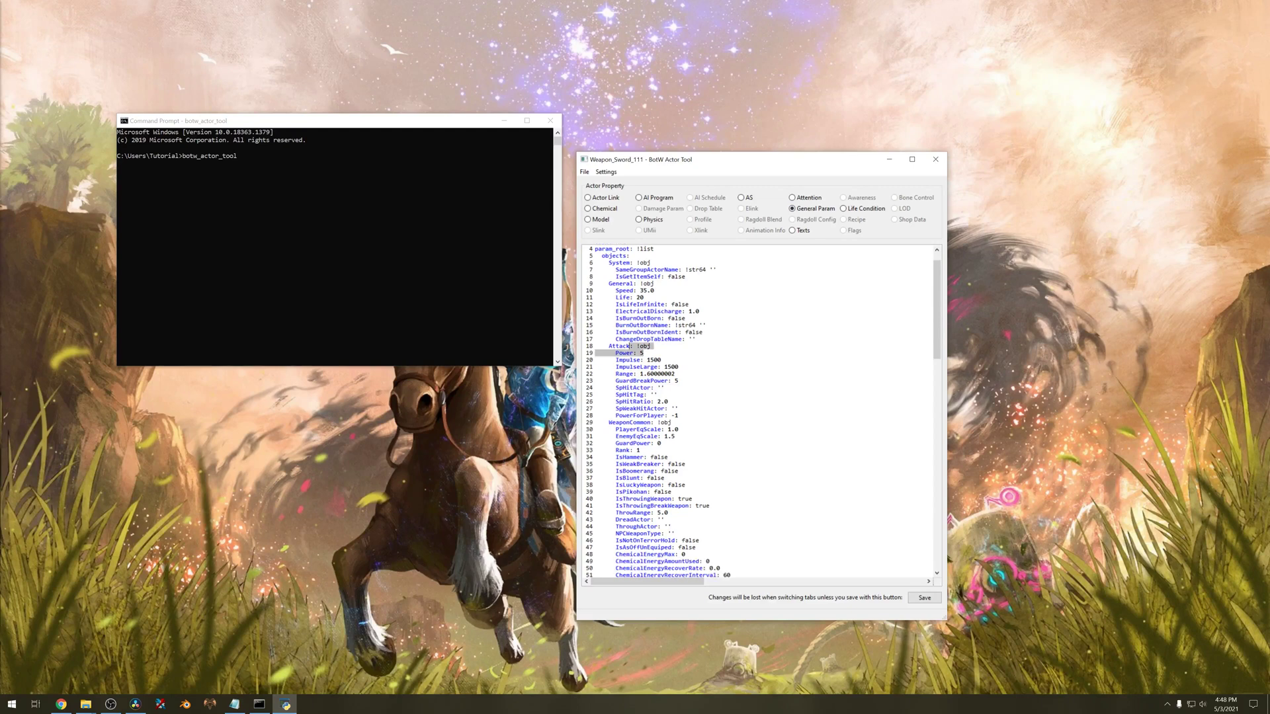
pyautogui.click(641, 353)
pyautogui.scroll(1, 761, 410)
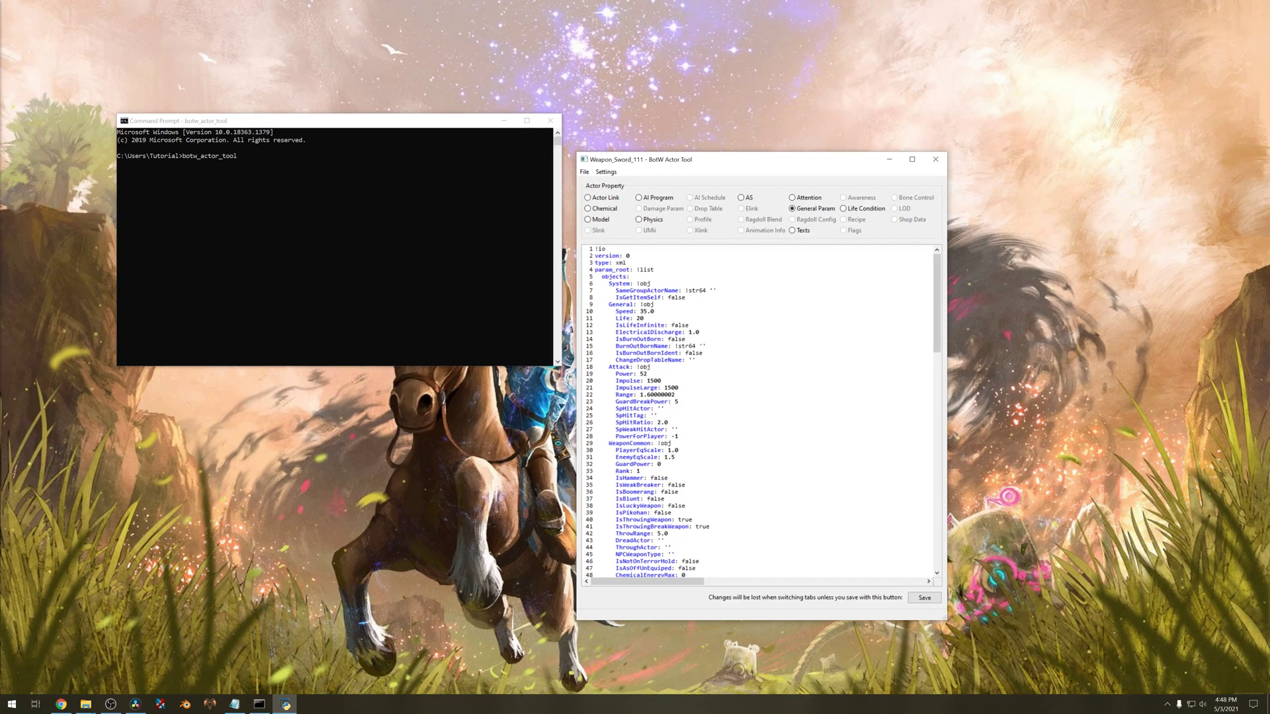
pyautogui.click(640, 318)
pyautogui.click(919, 598)
pyautogui.scroll(-7, 759, 410)
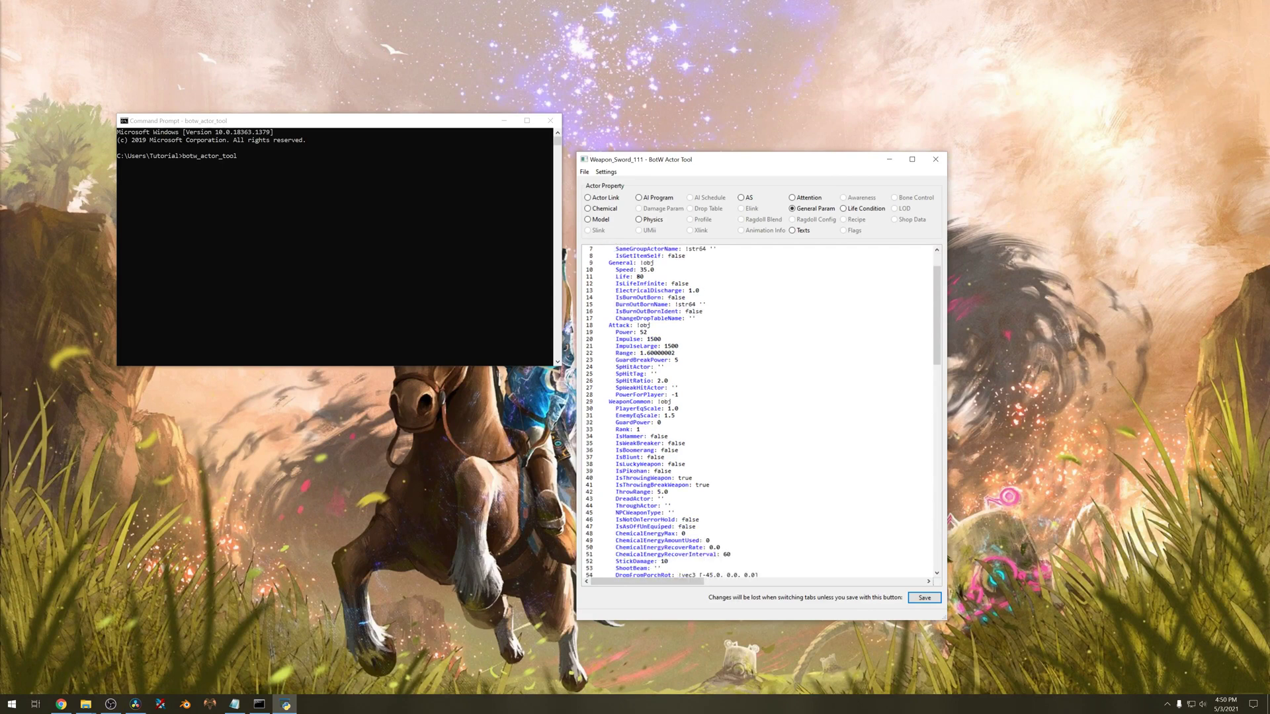
pyautogui.scroll(7, 759, 410)
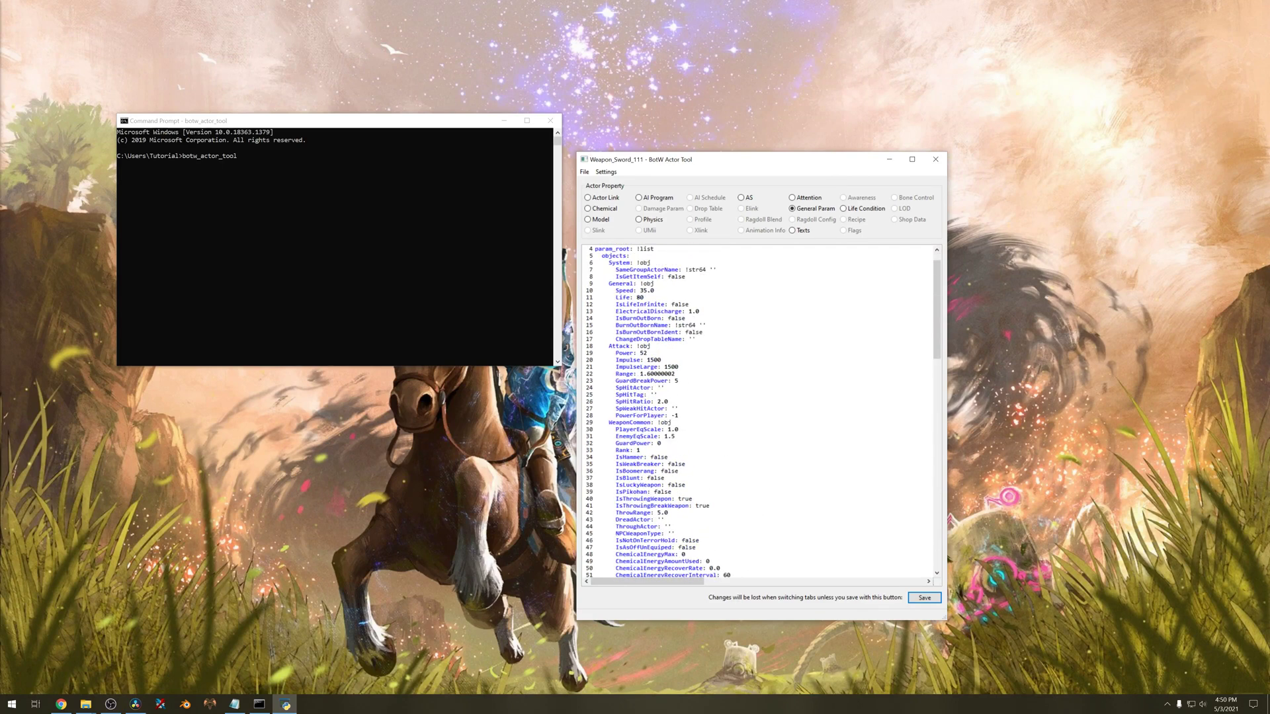
# Set the actor's name text to "Tutorial Sword" and both descriptions to "This is a tutorial Sword.", and save the texts.
pyautogui.click(792, 231)
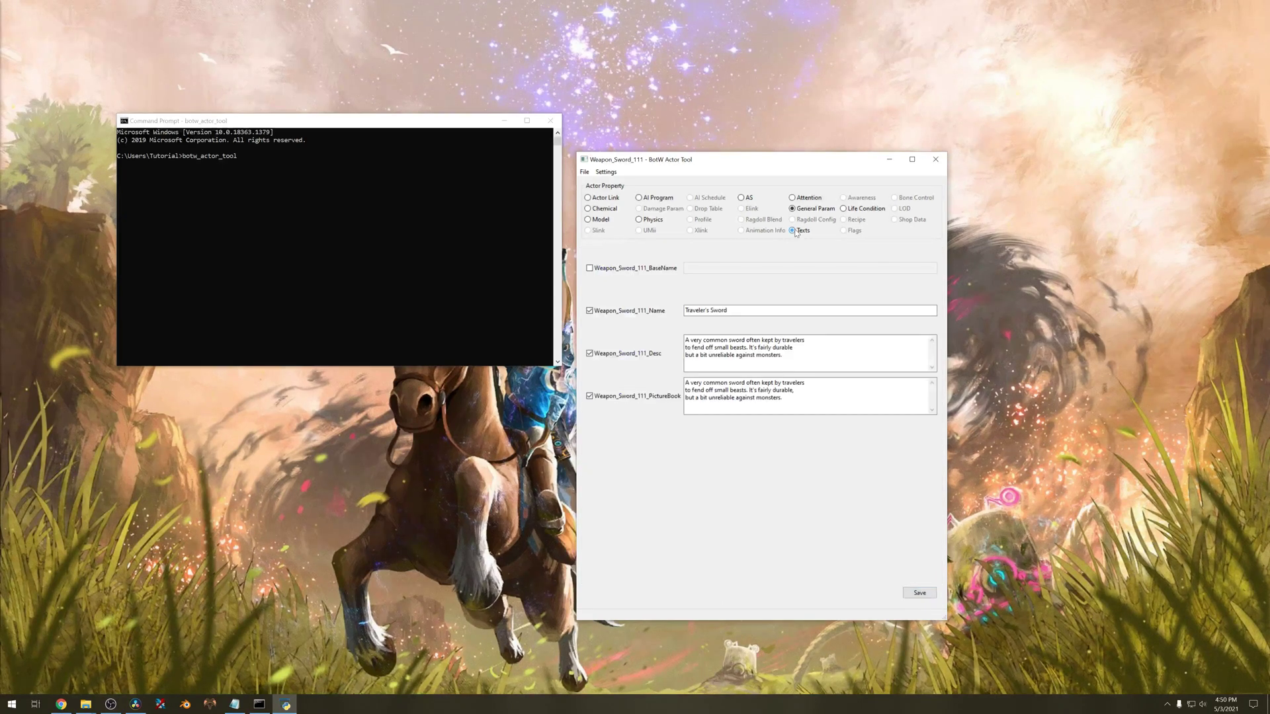
pyautogui.moveTo(734, 310); pyautogui.dragTo(662, 311)
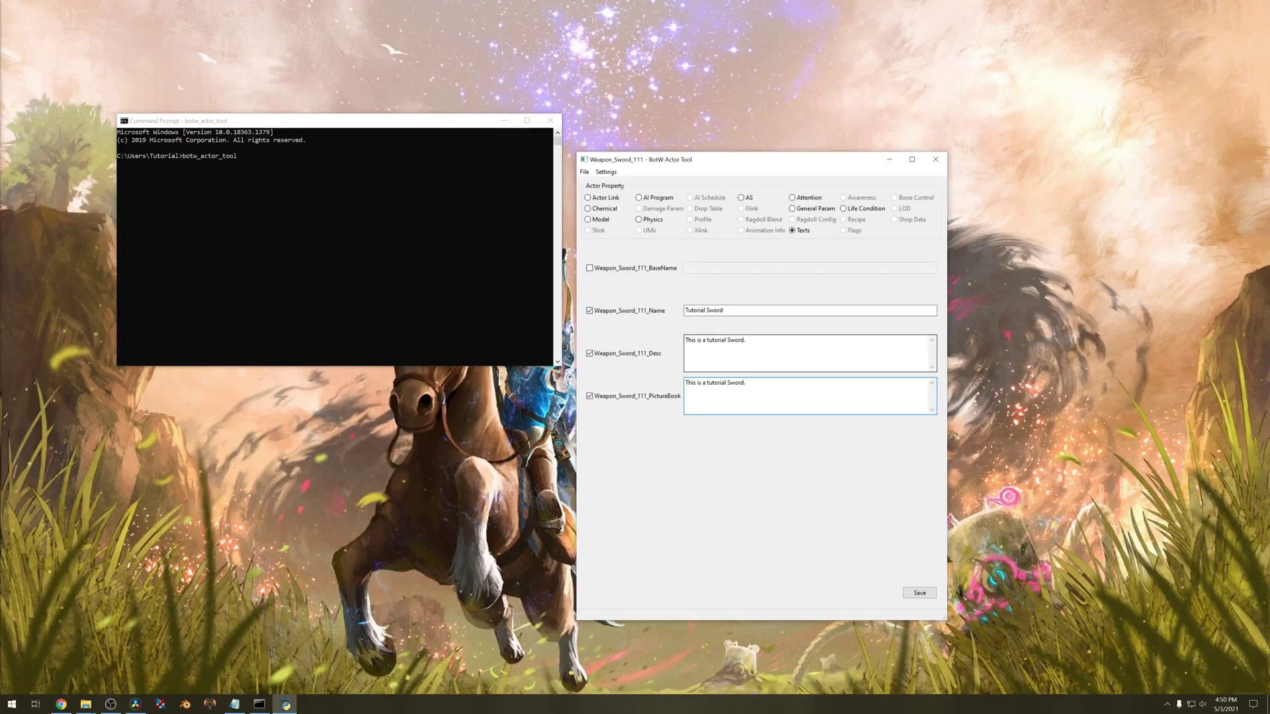
pyautogui.click(925, 593)
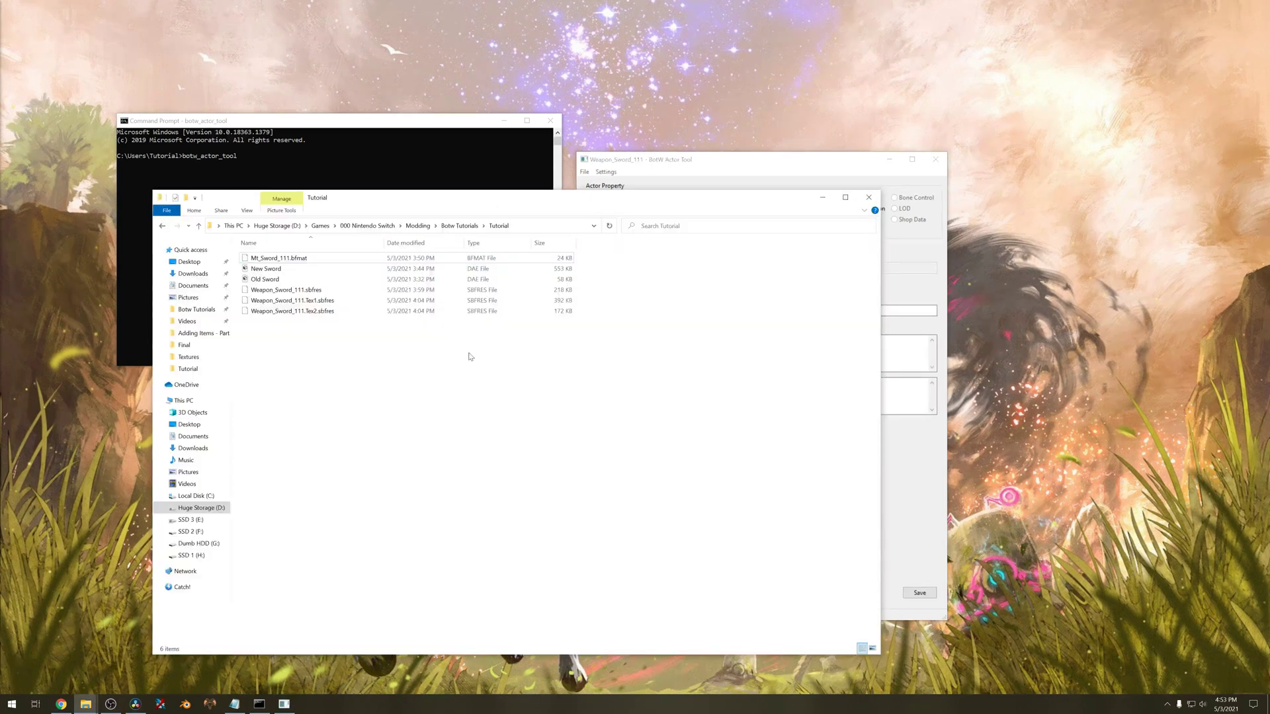
# Create a folder named content inside the Tutorial folder and open it.
pyautogui.rightClick(469, 358)
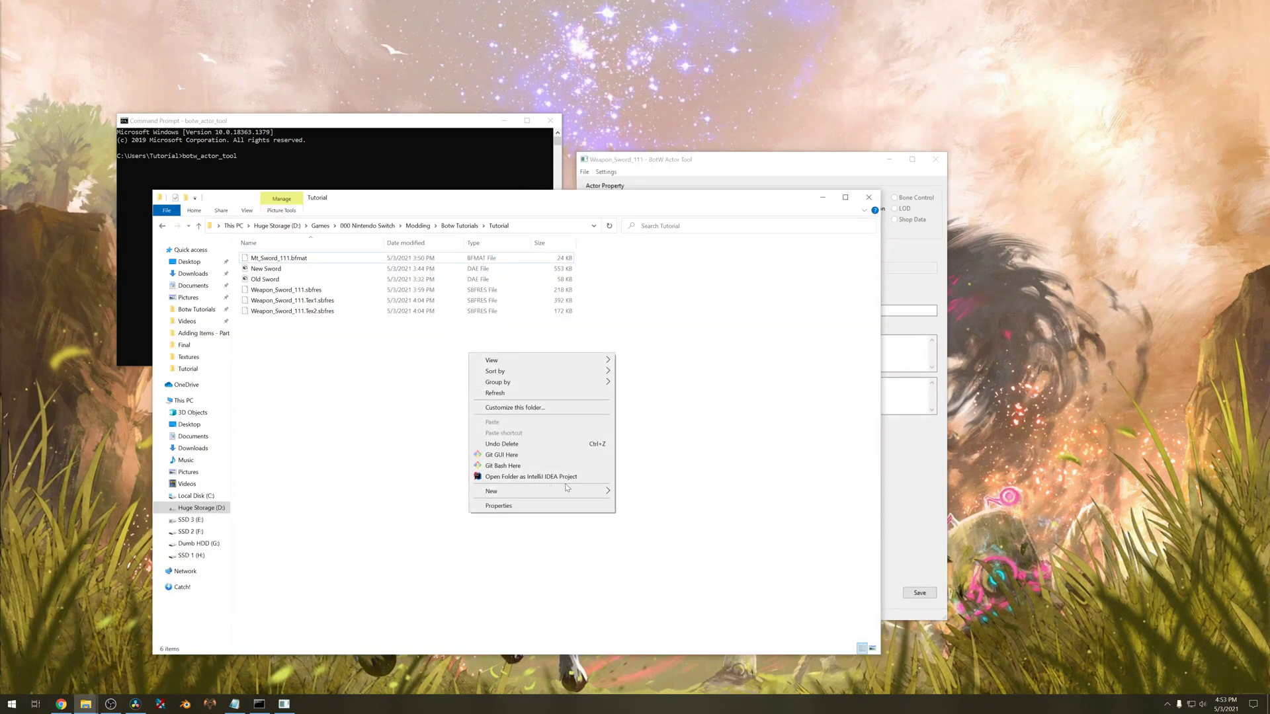
pyautogui.moveTo(598, 490)
pyautogui.click(636, 491)
pyautogui.write('co')
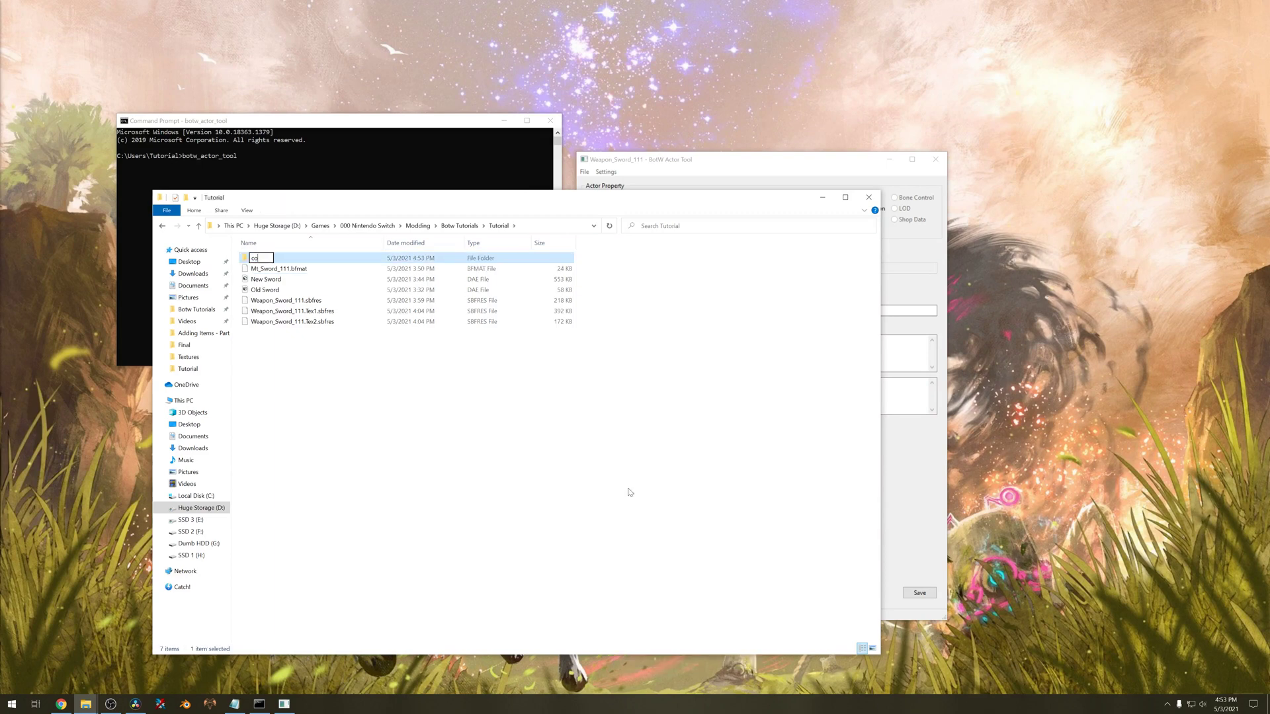
pyautogui.write('ntent')
pyautogui.press('Return')
pyautogui.press('Return')
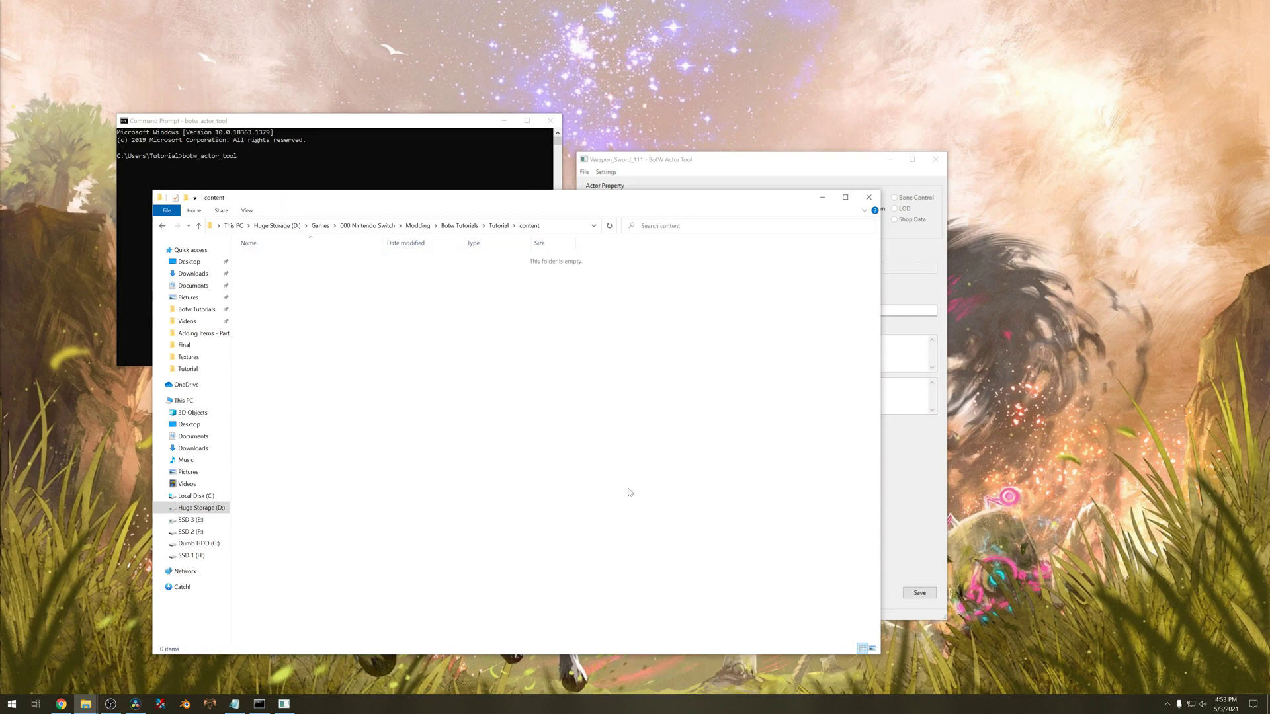
# Save the Weapon_Sword_111 actor from the BotW Actor Tool into the Tutorial\content folder.
pyautogui.click(780, 180)
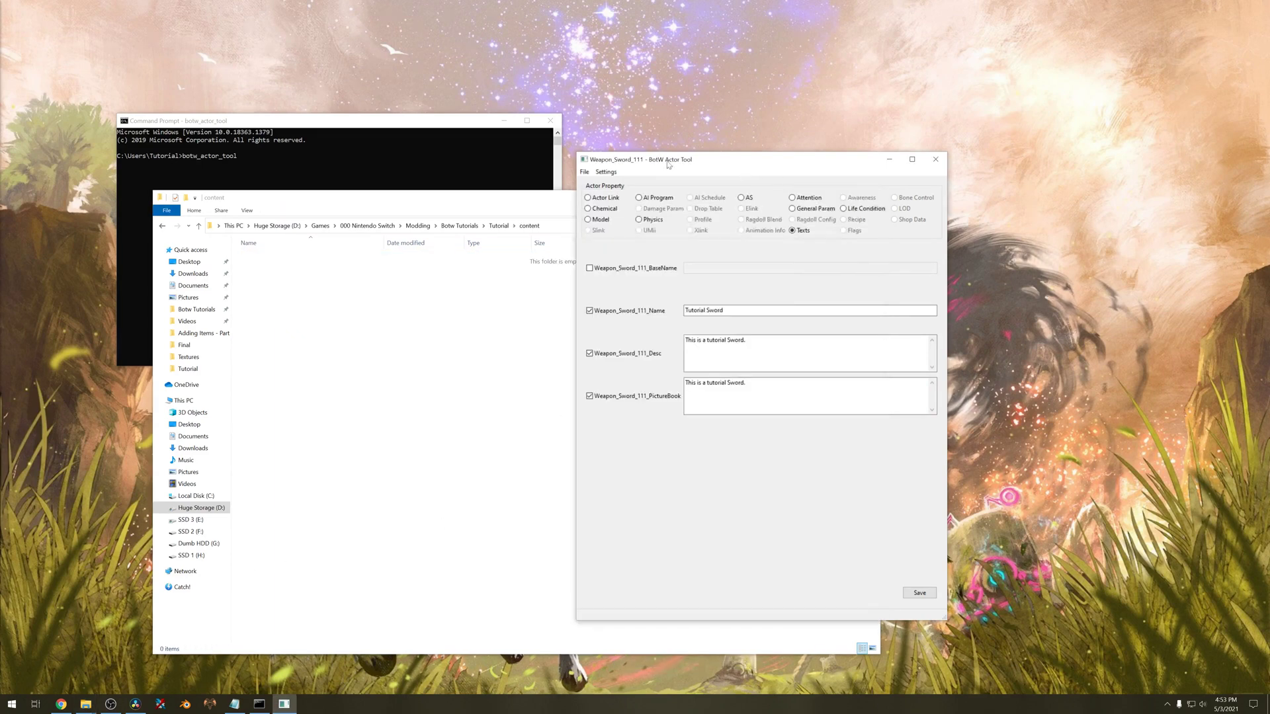
pyautogui.click(585, 171)
pyautogui.click(618, 208)
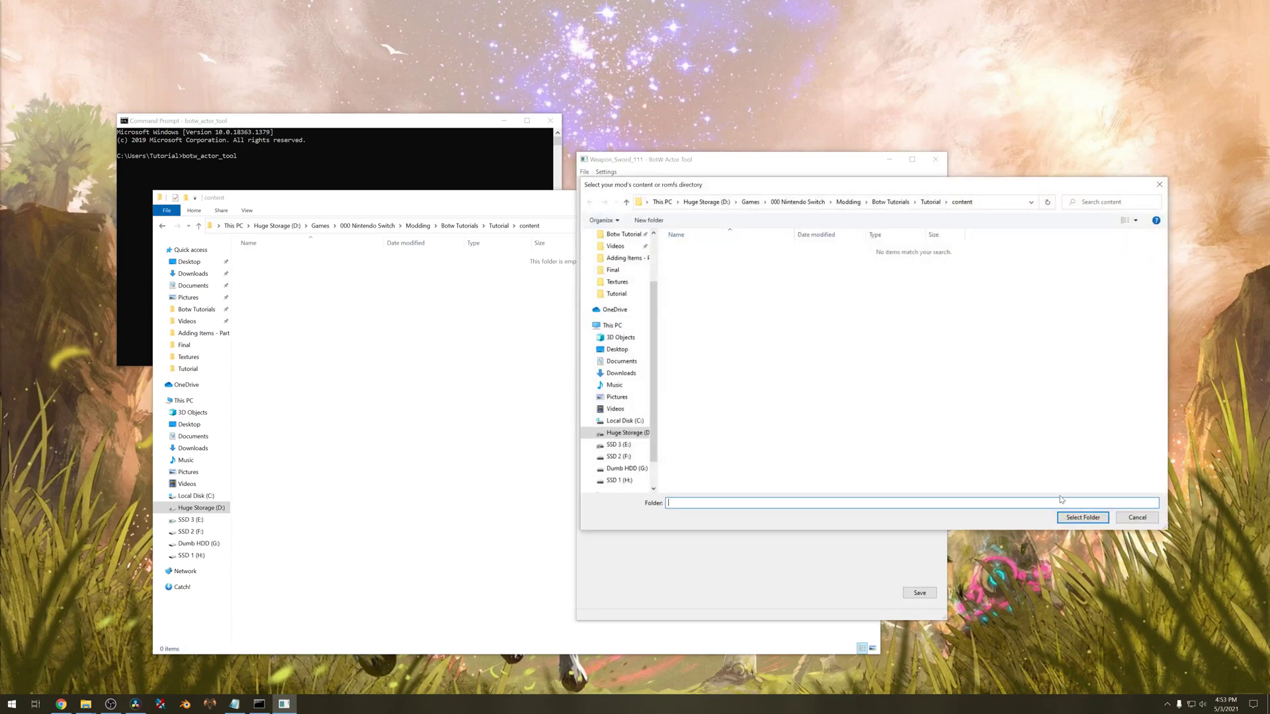
pyautogui.click(1082, 517)
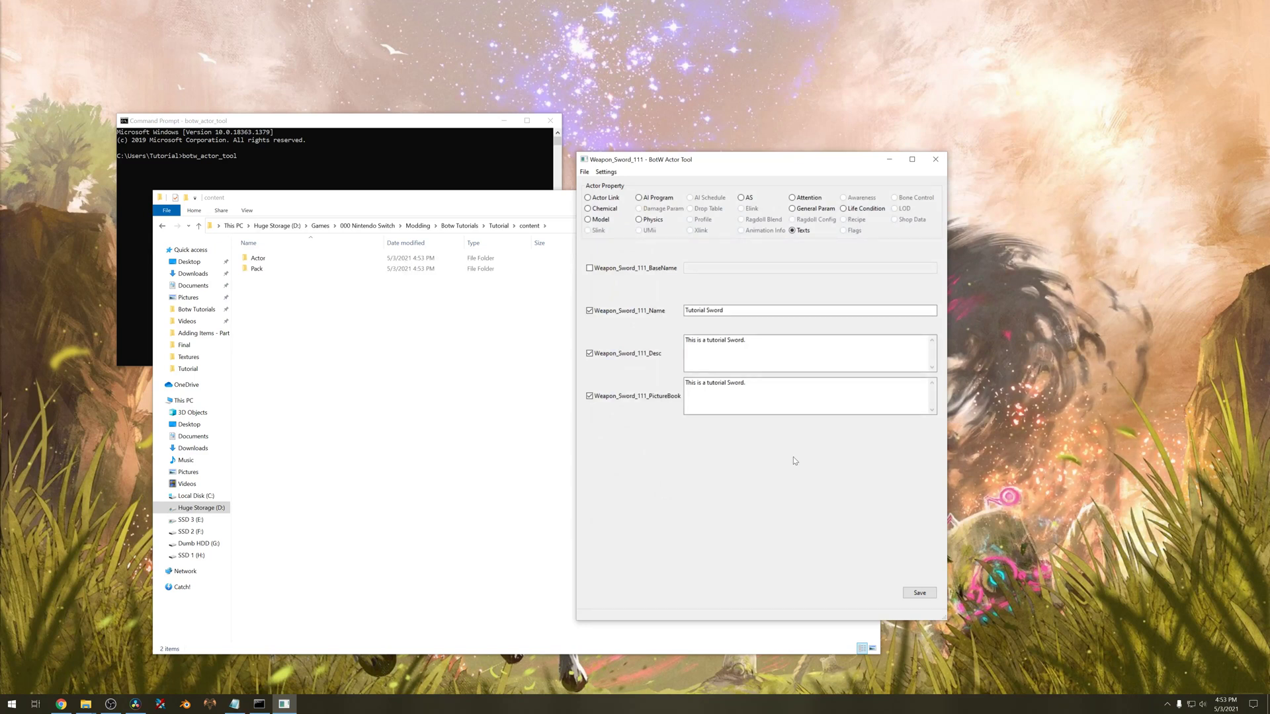
# Check the exported Actor folder in content, and close the actor tool and the Command Prompt.
pyautogui.click(294, 371)
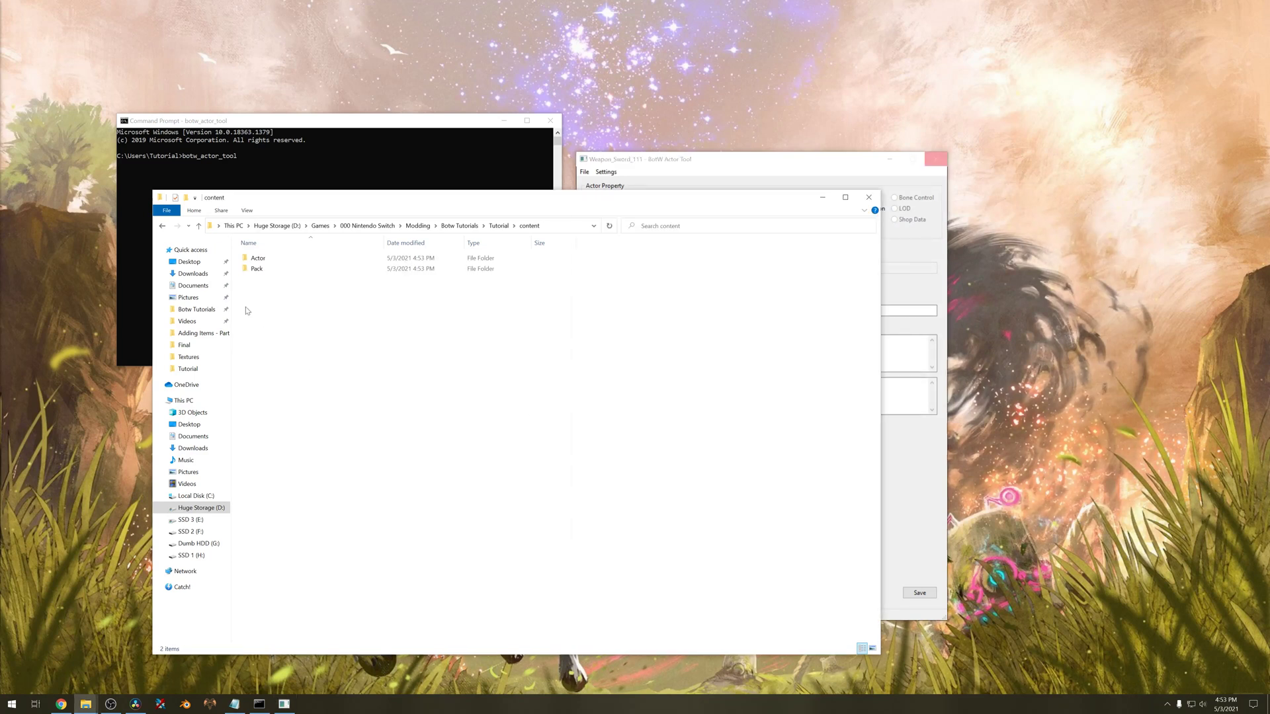
pyautogui.doubleClick(256, 259)
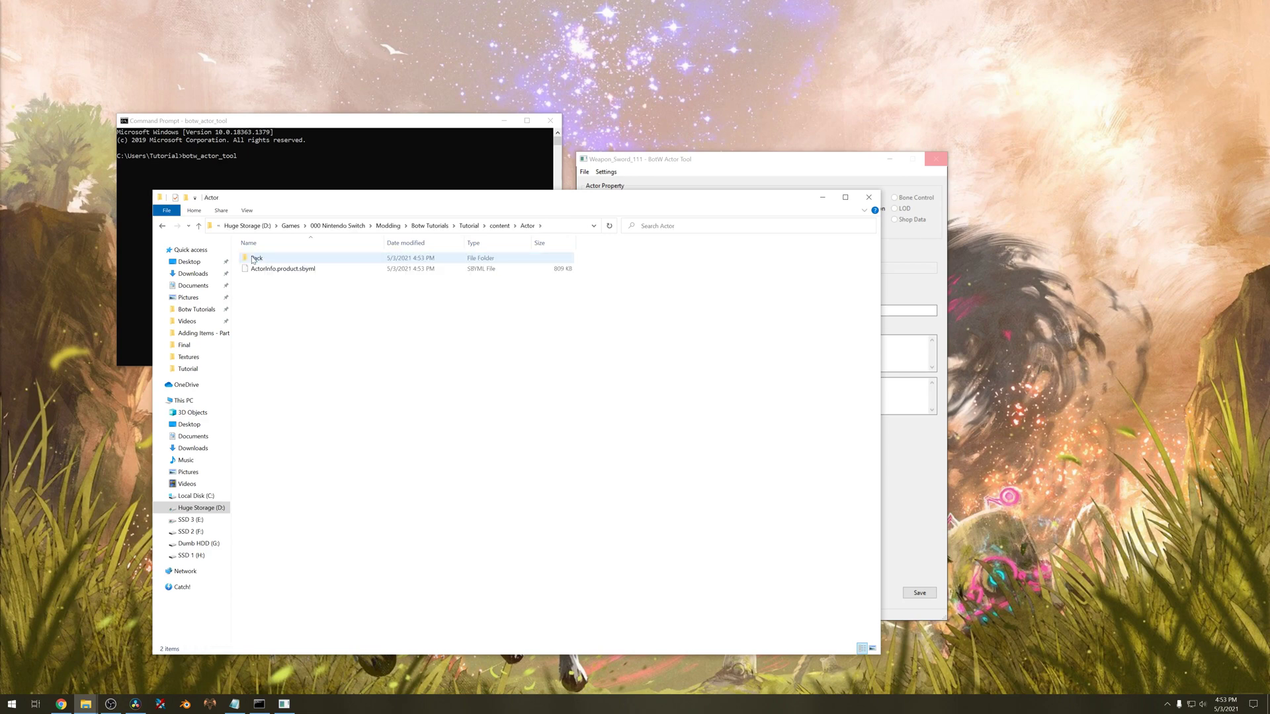
pyautogui.hotkey('alt', 'Left')
pyautogui.click(884, 456)
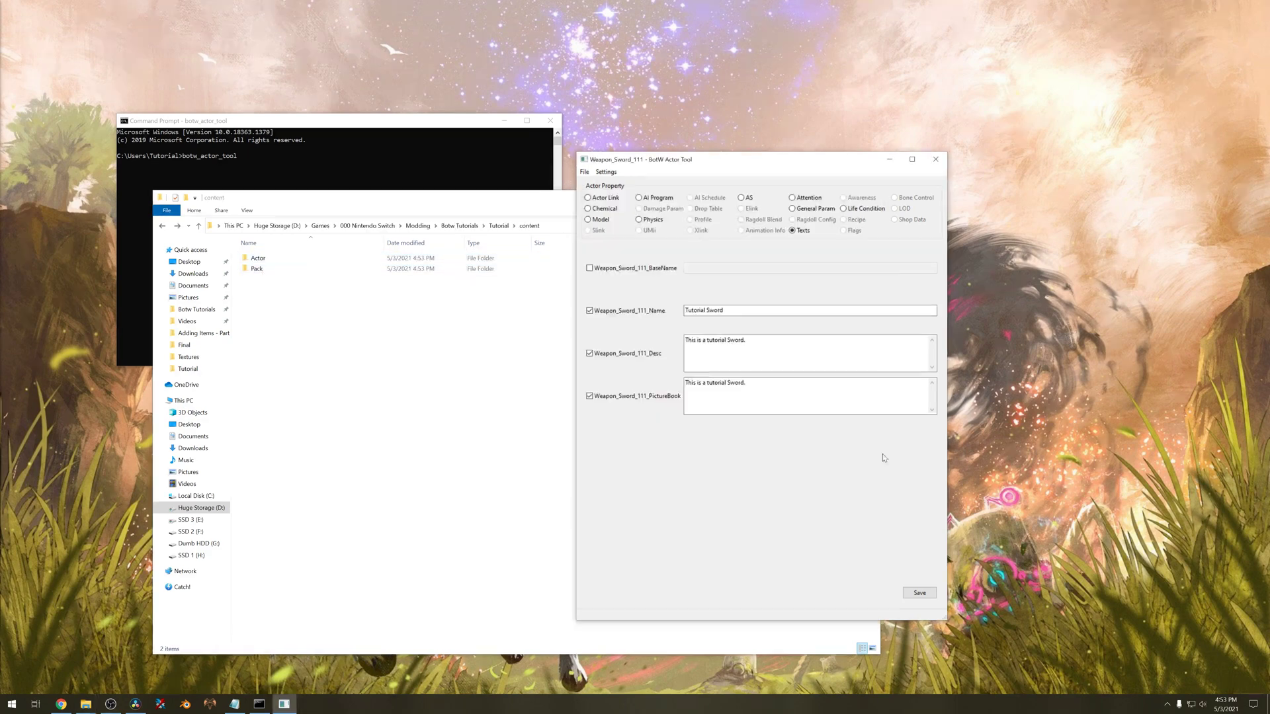
pyautogui.click(934, 159)
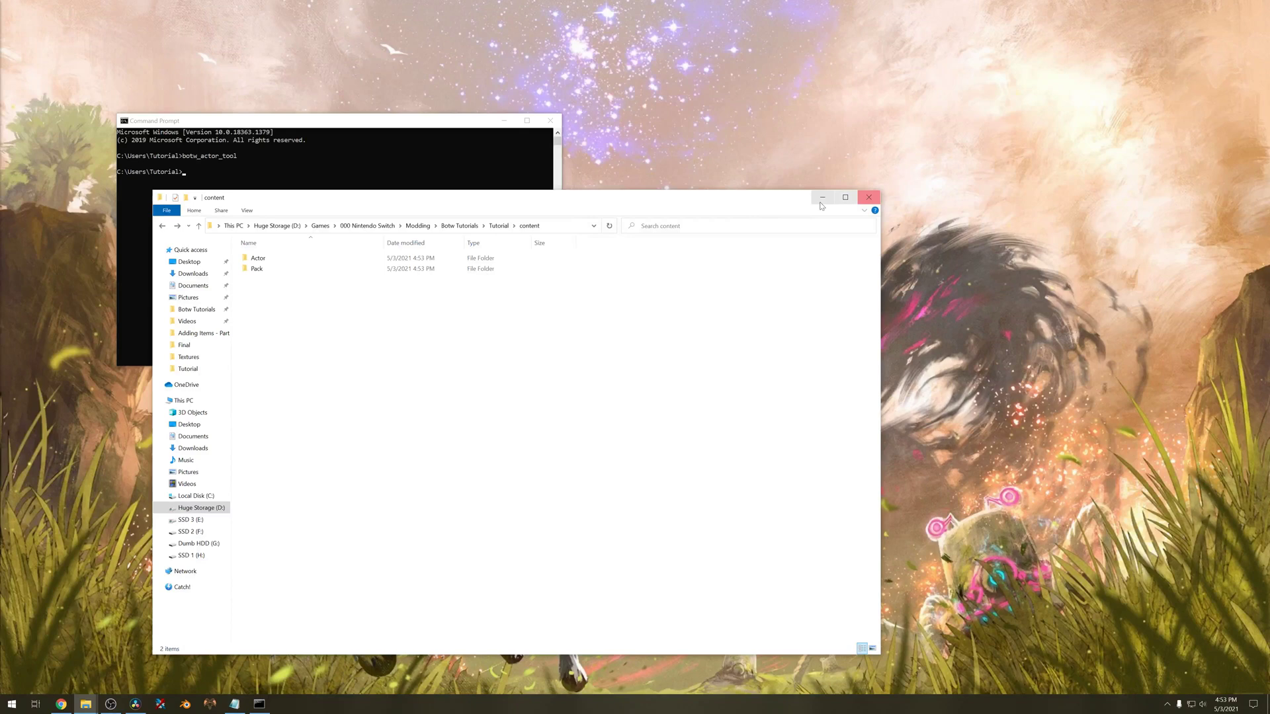
pyautogui.click(550, 121)
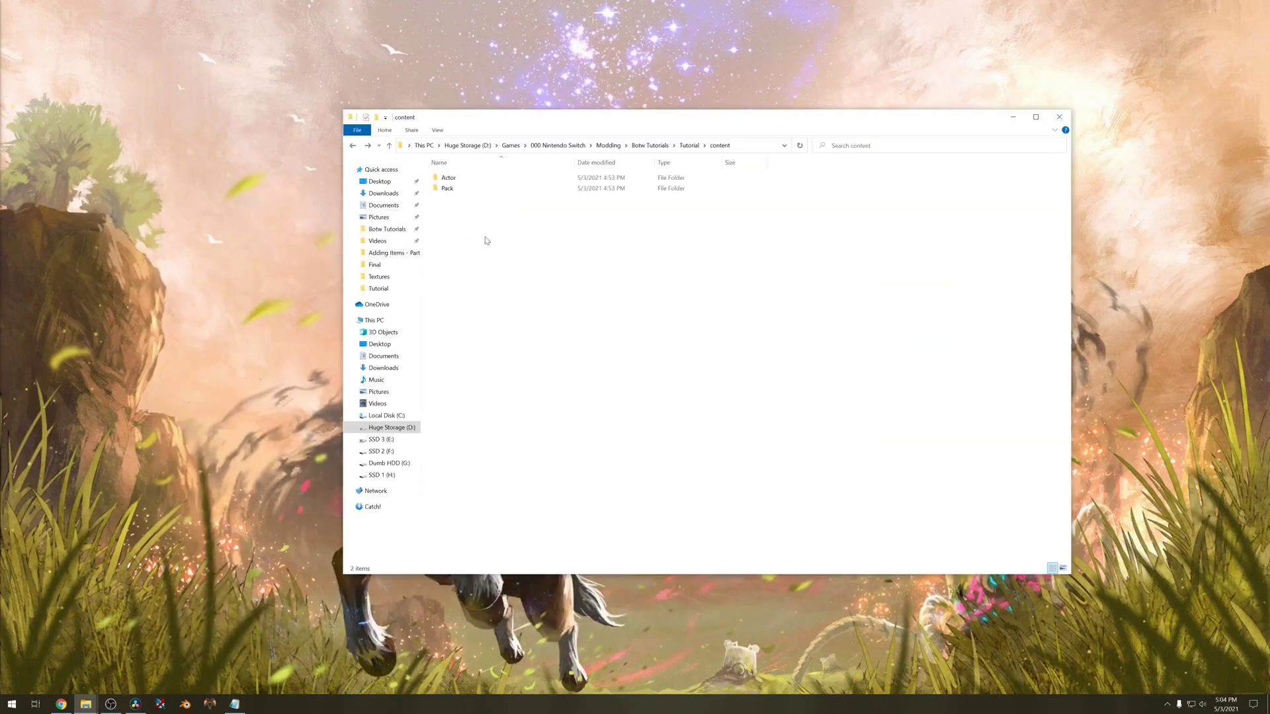
# Create a folder named Model inside the mod's content folder.
pyautogui.rightClick(486, 240)
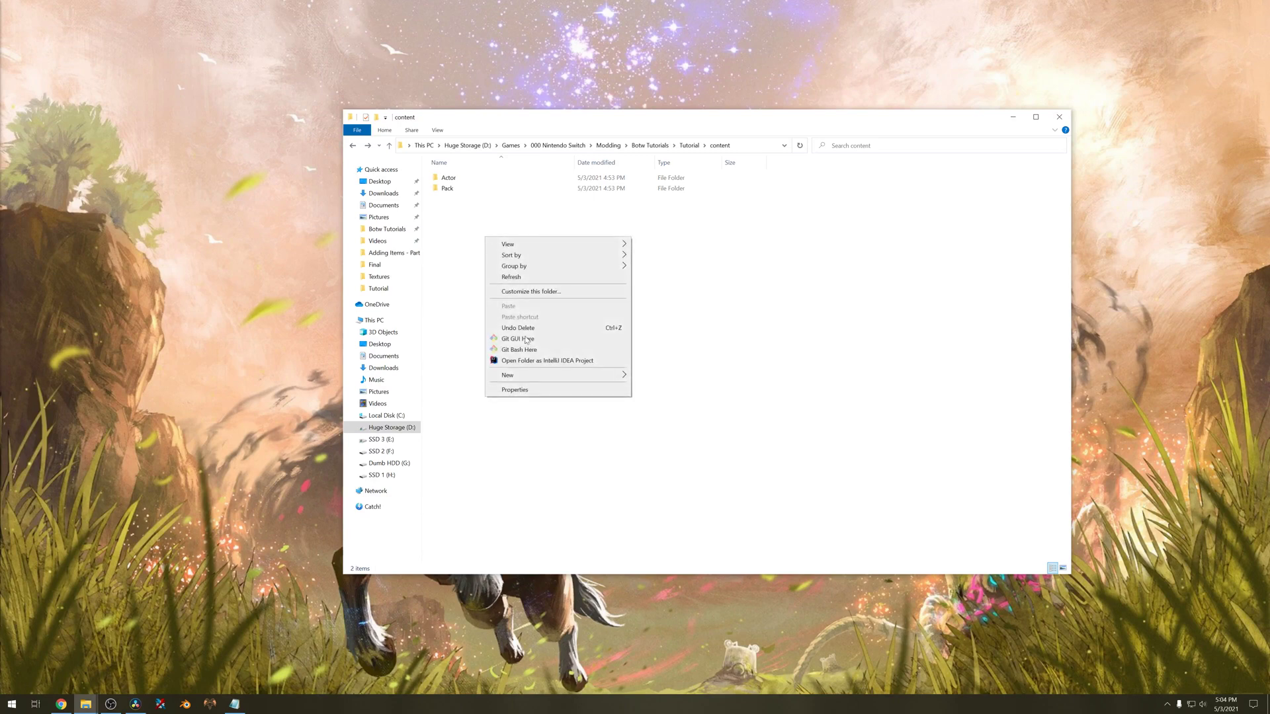
pyautogui.moveTo(544, 379)
pyautogui.click(662, 377)
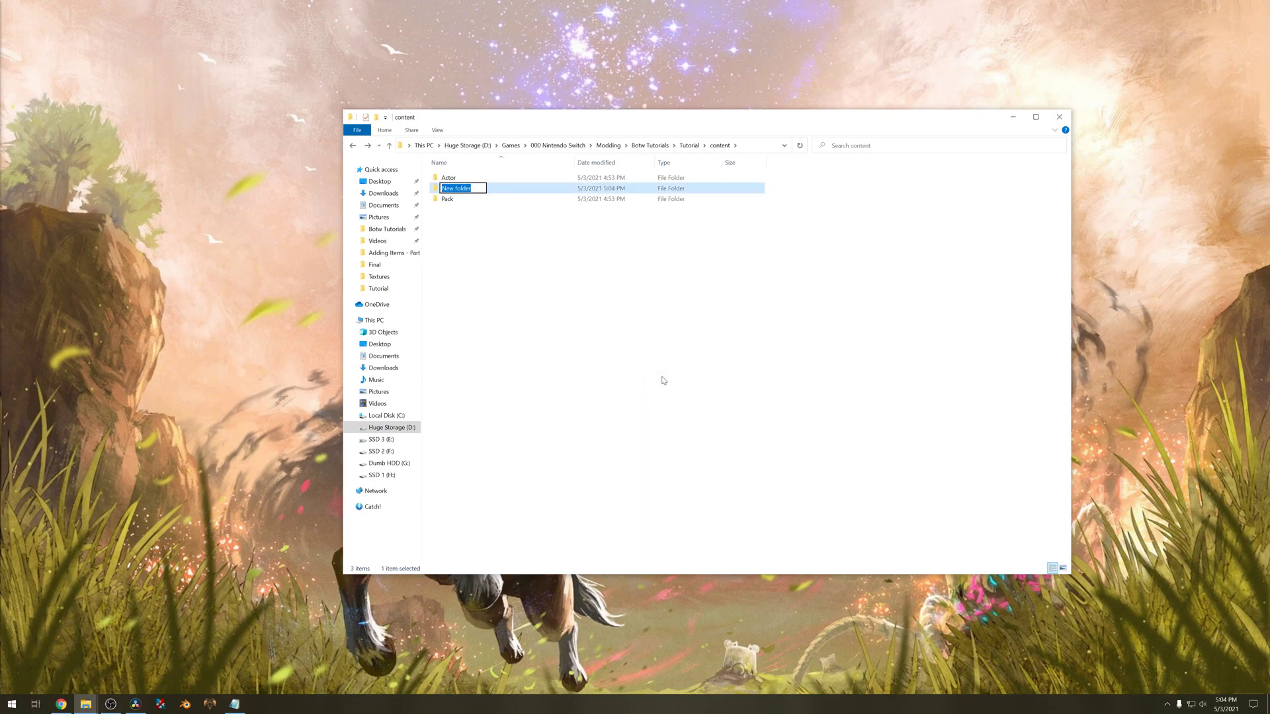
pyautogui.write('Model')
pyautogui.press('Return')
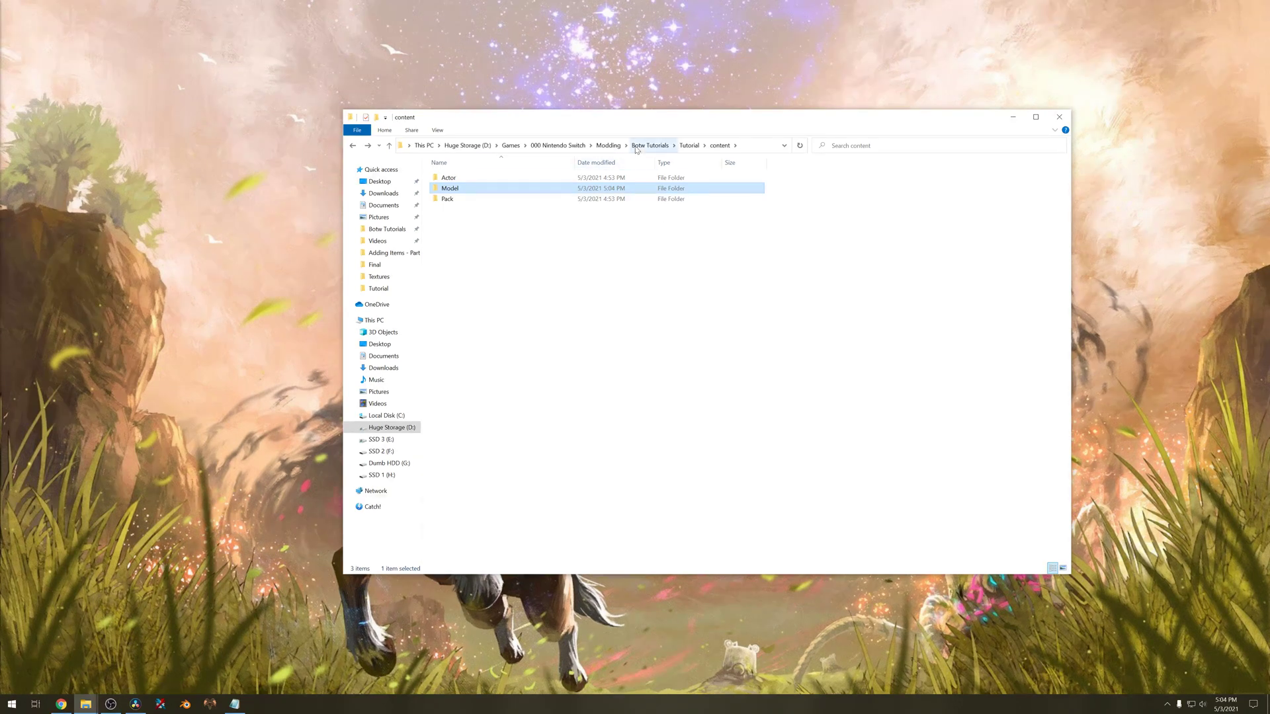
# Copy the three Weapon_Sword_111 sbfres files (model, Tex1 and Tex2) from the Tutorial folder into content\Model.
pyautogui.click(650, 145)
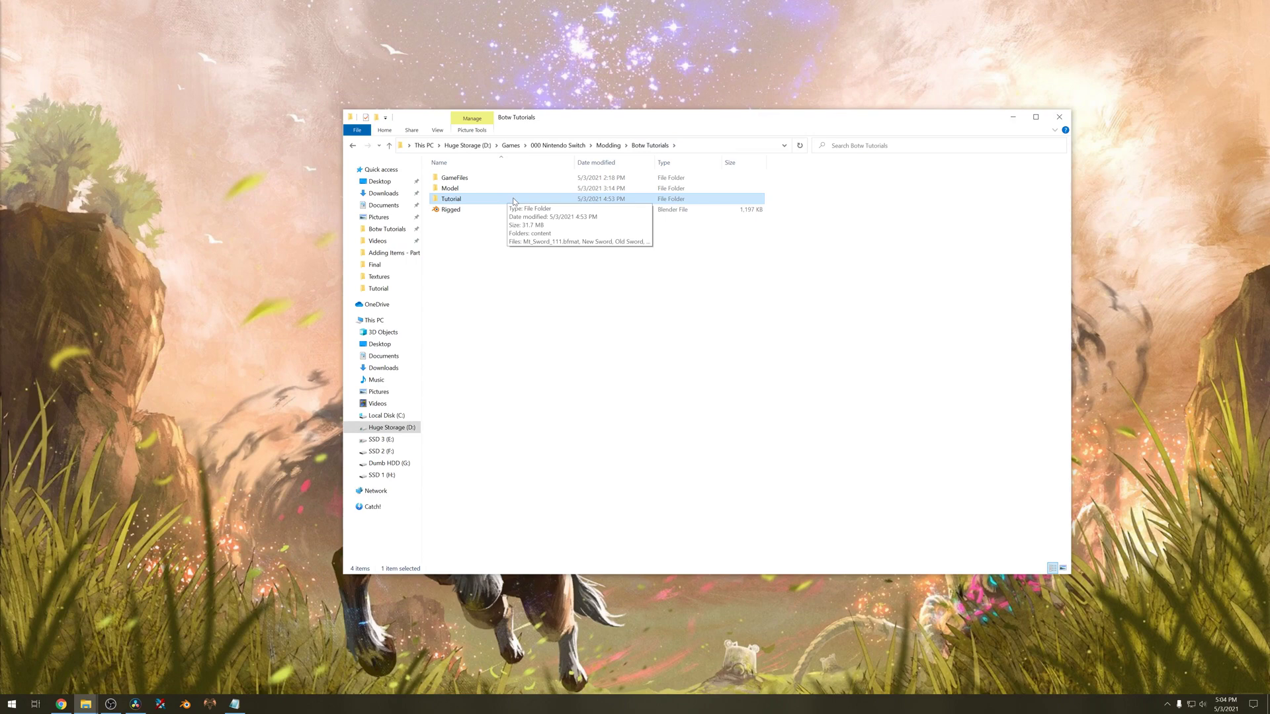
pyautogui.doubleClick(501, 195)
pyautogui.moveTo(532, 322); pyautogui.dragTo(494, 225)
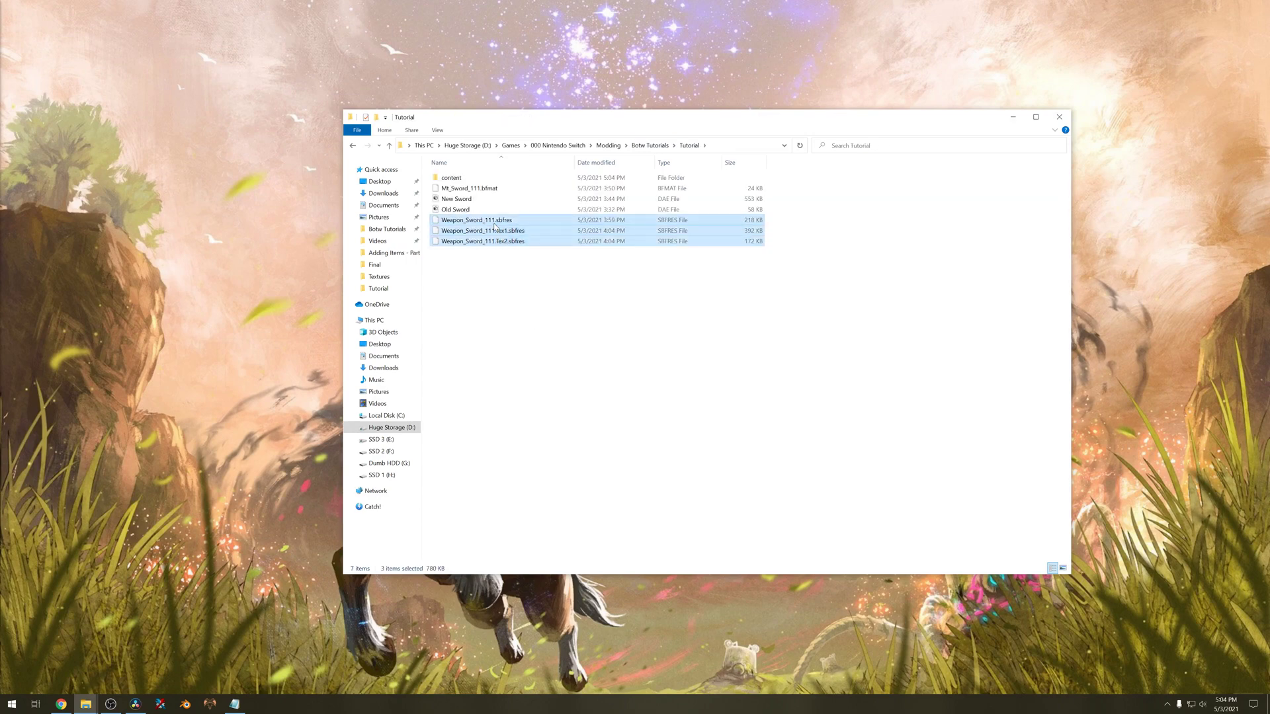
pyautogui.rightClick(494, 226)
pyautogui.click(531, 410)
pyautogui.hotkey('alt', 'Up')
pyautogui.hotkey('alt', 'Left')
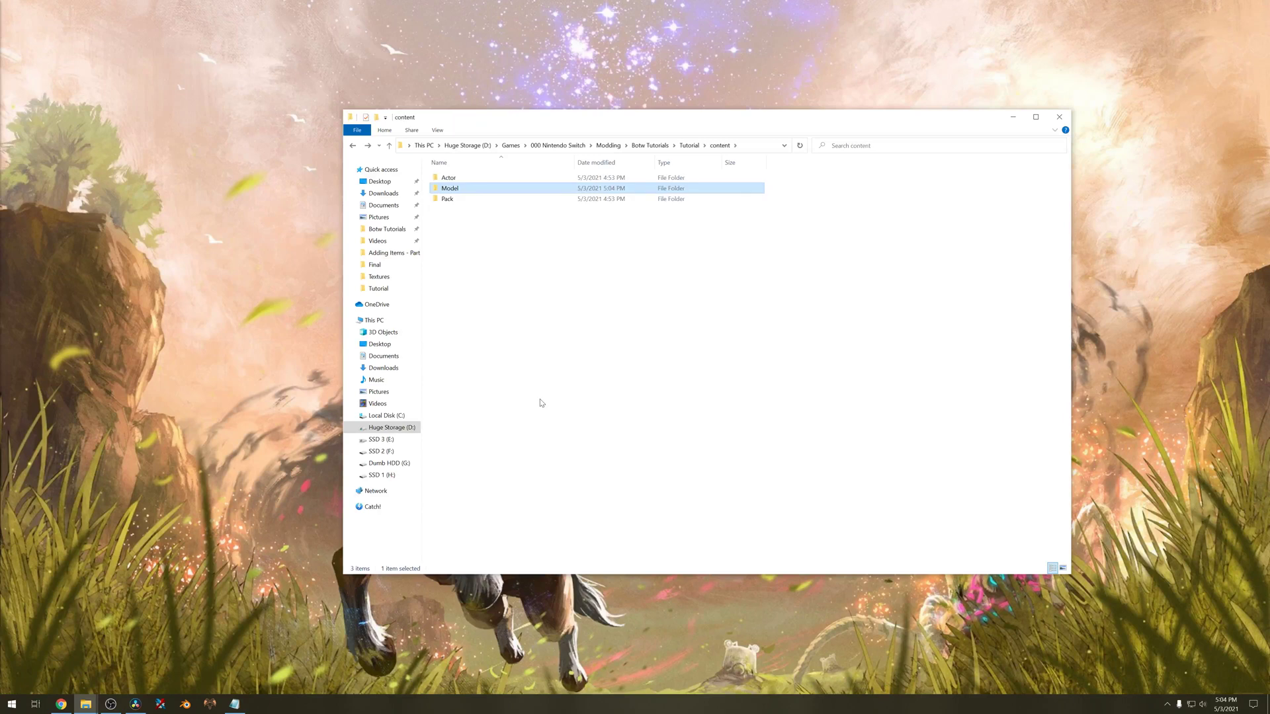
pyautogui.doubleClick(466, 190)
pyautogui.rightClick(509, 213)
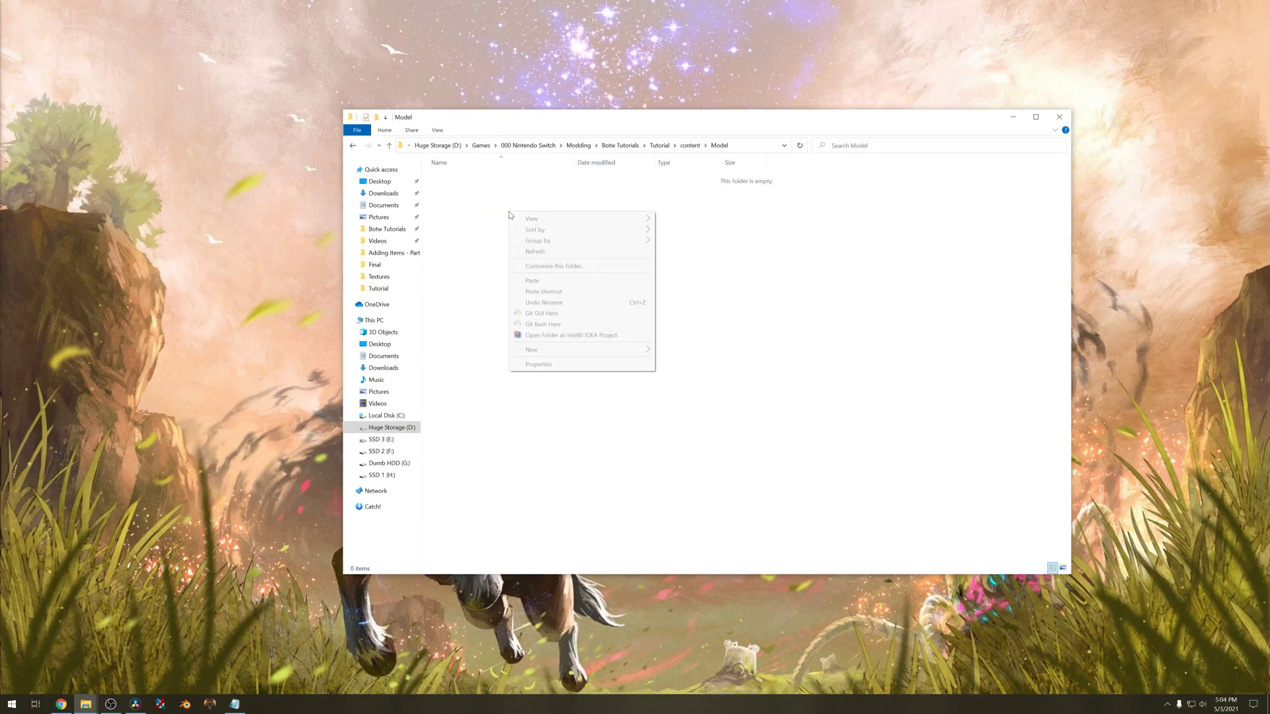
pyautogui.click(534, 281)
pyautogui.click(527, 271)
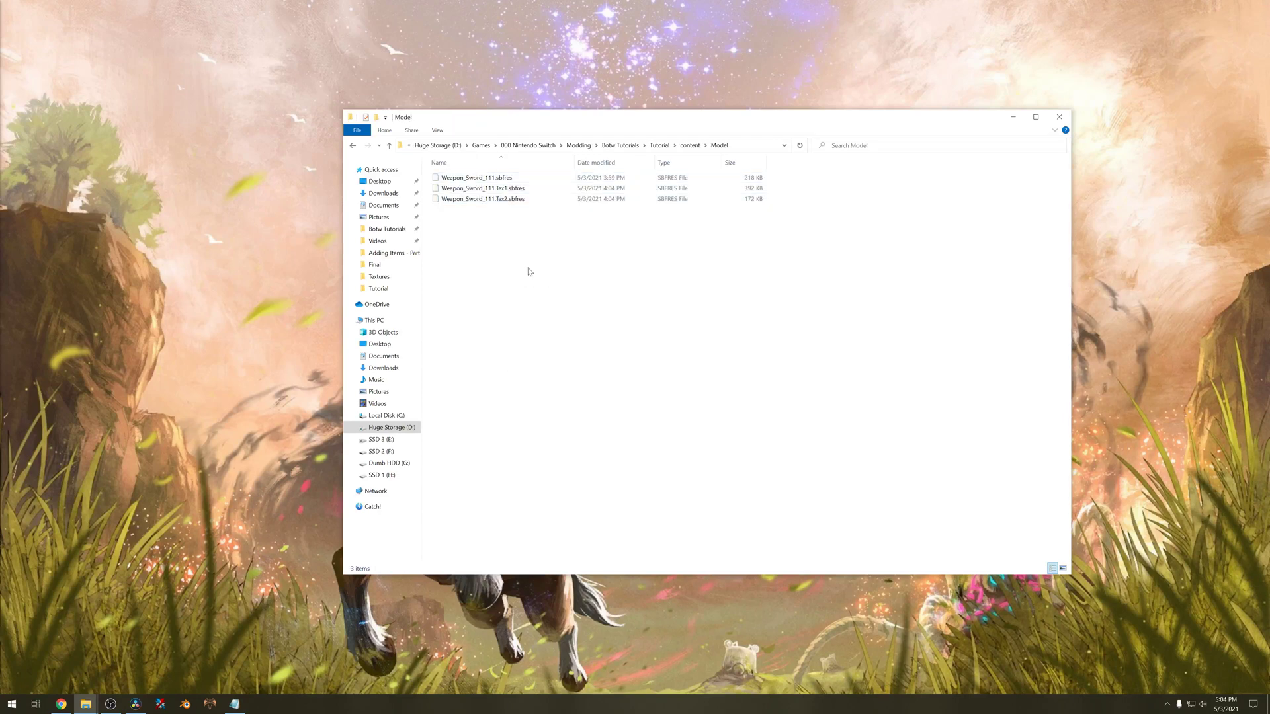
# Create a folder named UI inside the mod's content folder and open it.
pyautogui.hotkey('alt', 'Left')
pyautogui.rightClick(474, 250)
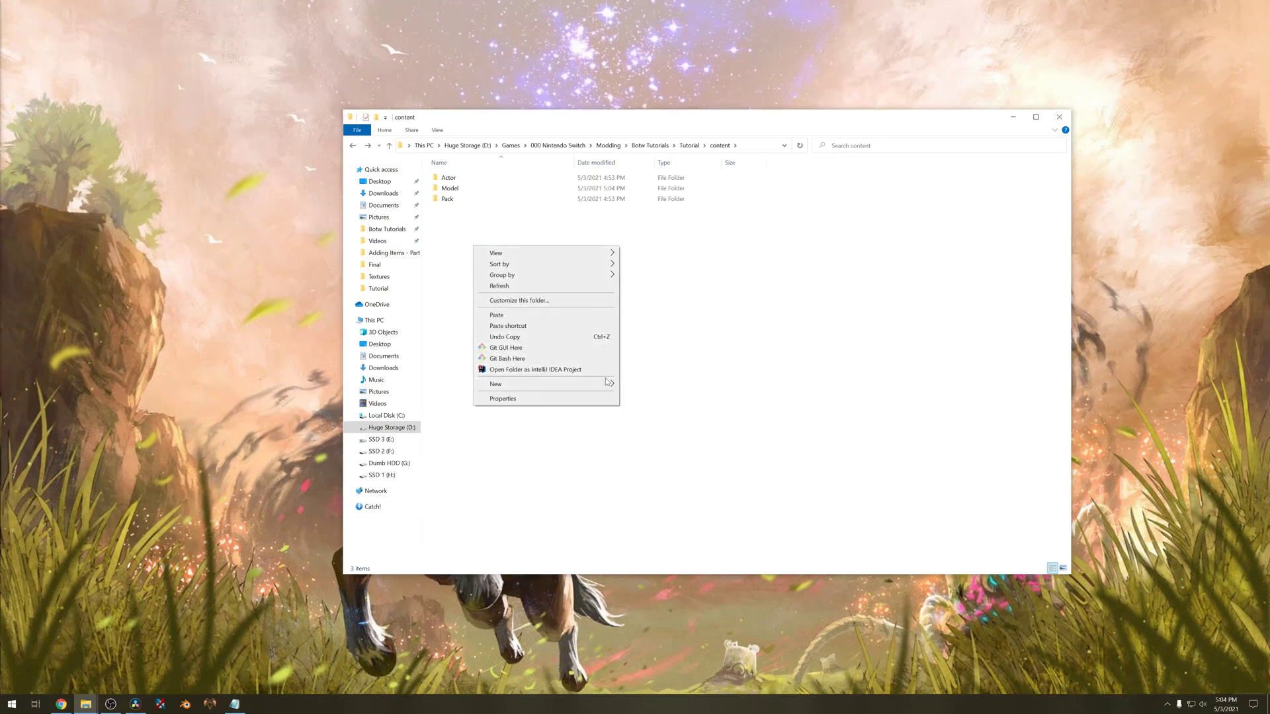
pyautogui.click(645, 386)
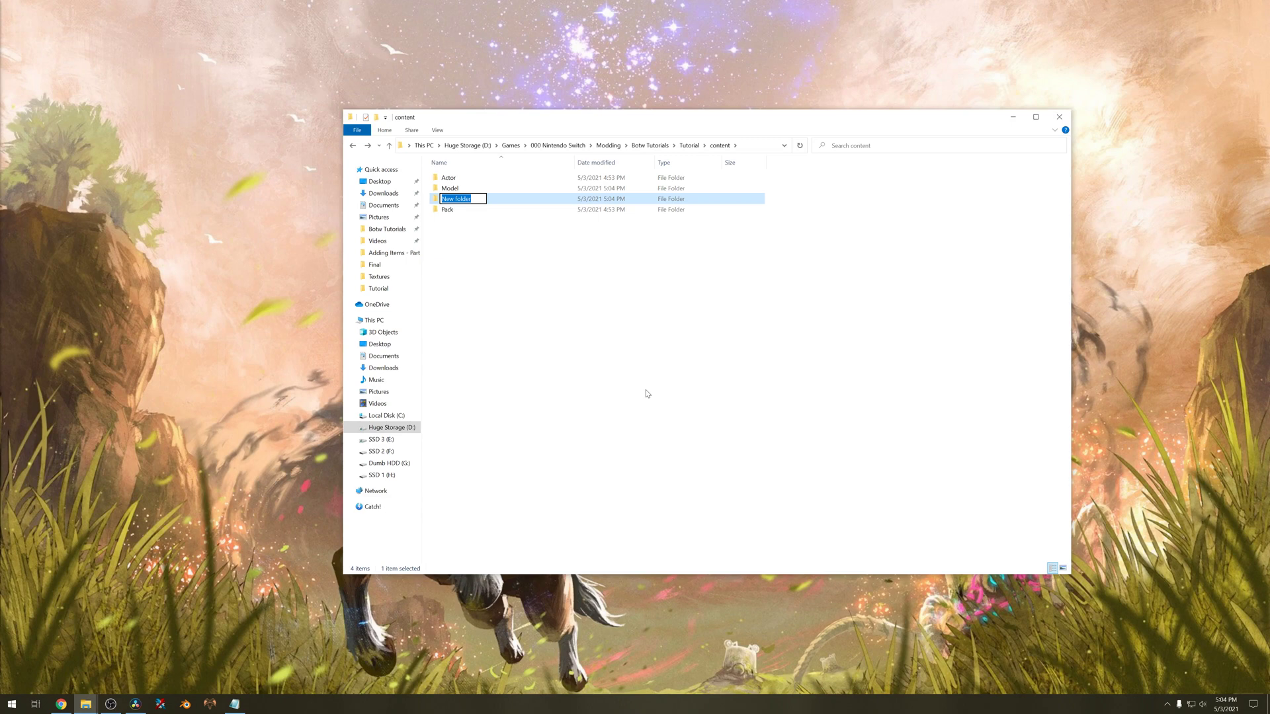
pyautogui.write('UI')
pyautogui.press('Return')
pyautogui.press('Return')
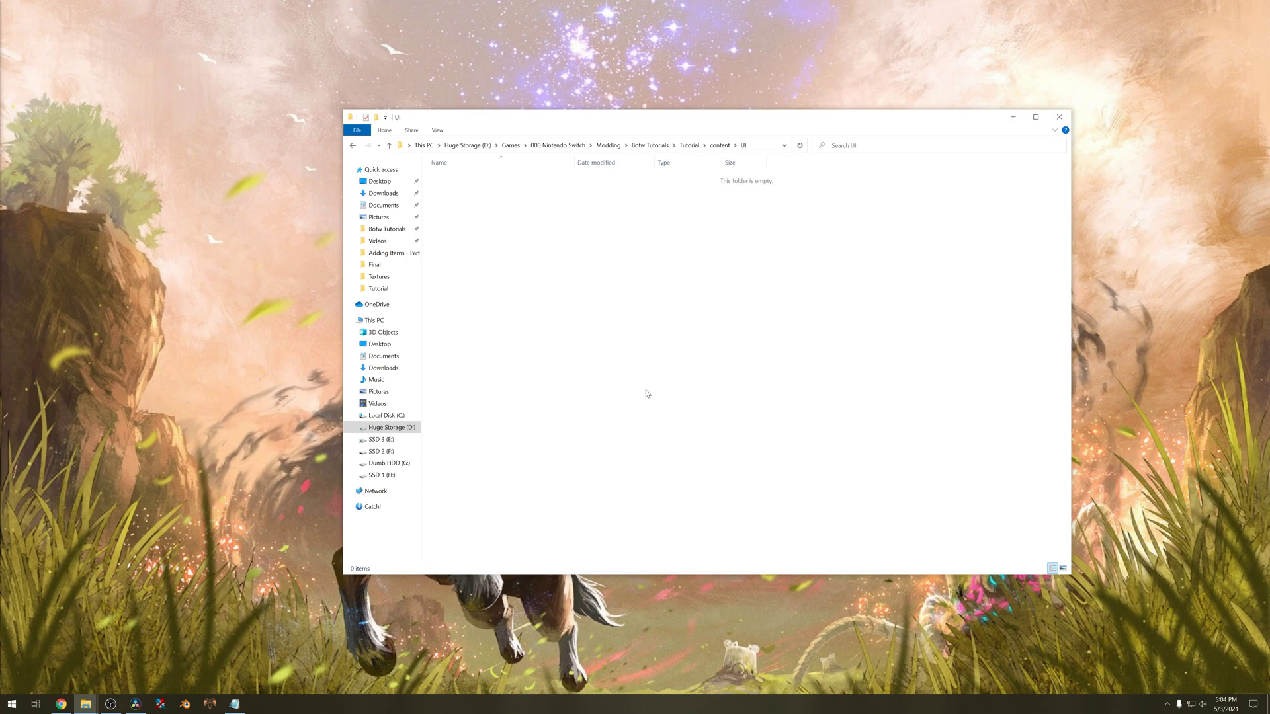
# Create a folder named StockItem inside the UI folder.
pyautogui.rightClick(647, 394)
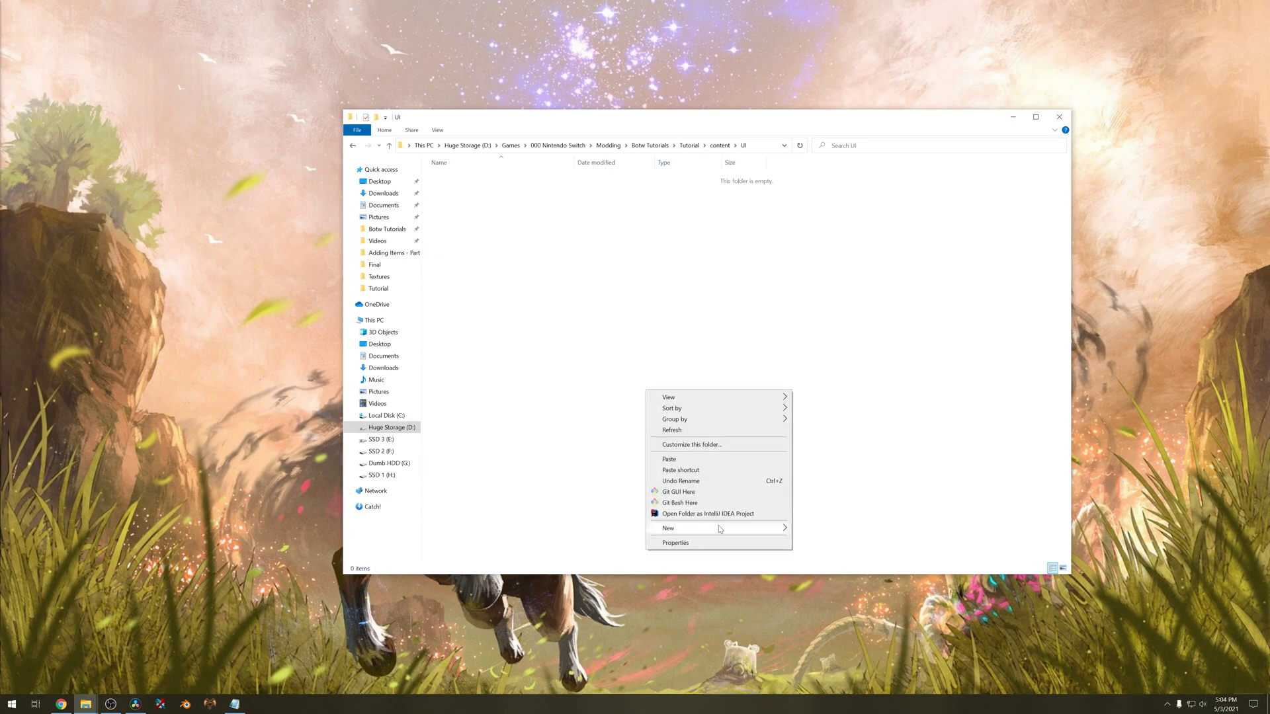
pyautogui.moveTo(718, 527)
pyautogui.click(830, 532)
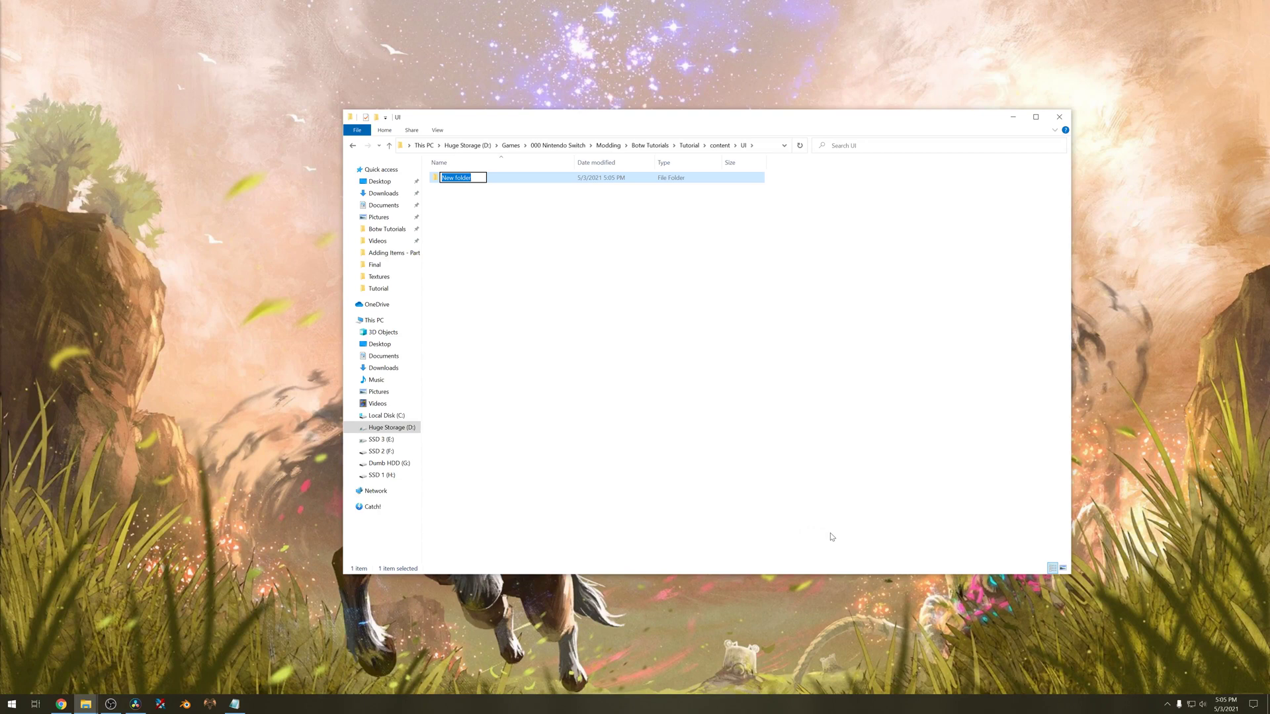
pyautogui.write('StockItem')
pyautogui.press('Return')
pyautogui.click(832, 536)
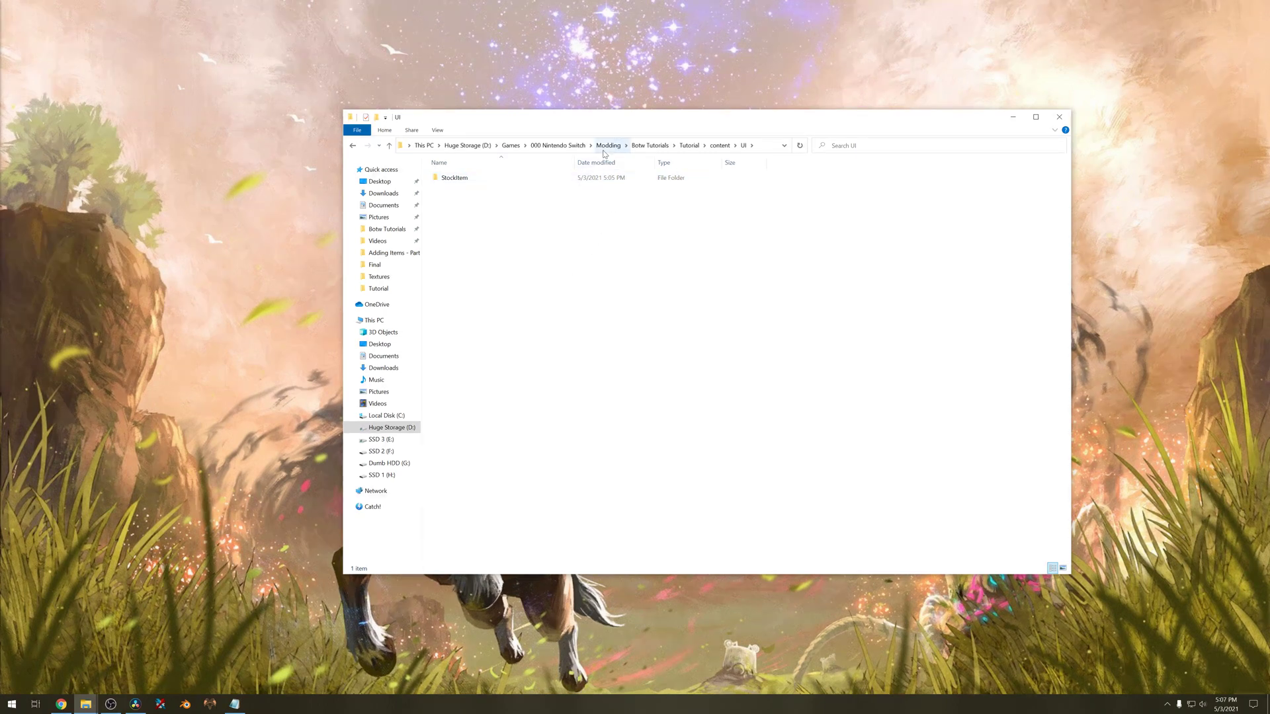
# Open the StockItem folder of the original game files at Botw Tutorials\GameFiles\IceFiles\content\UI.
pyautogui.click(635, 149)
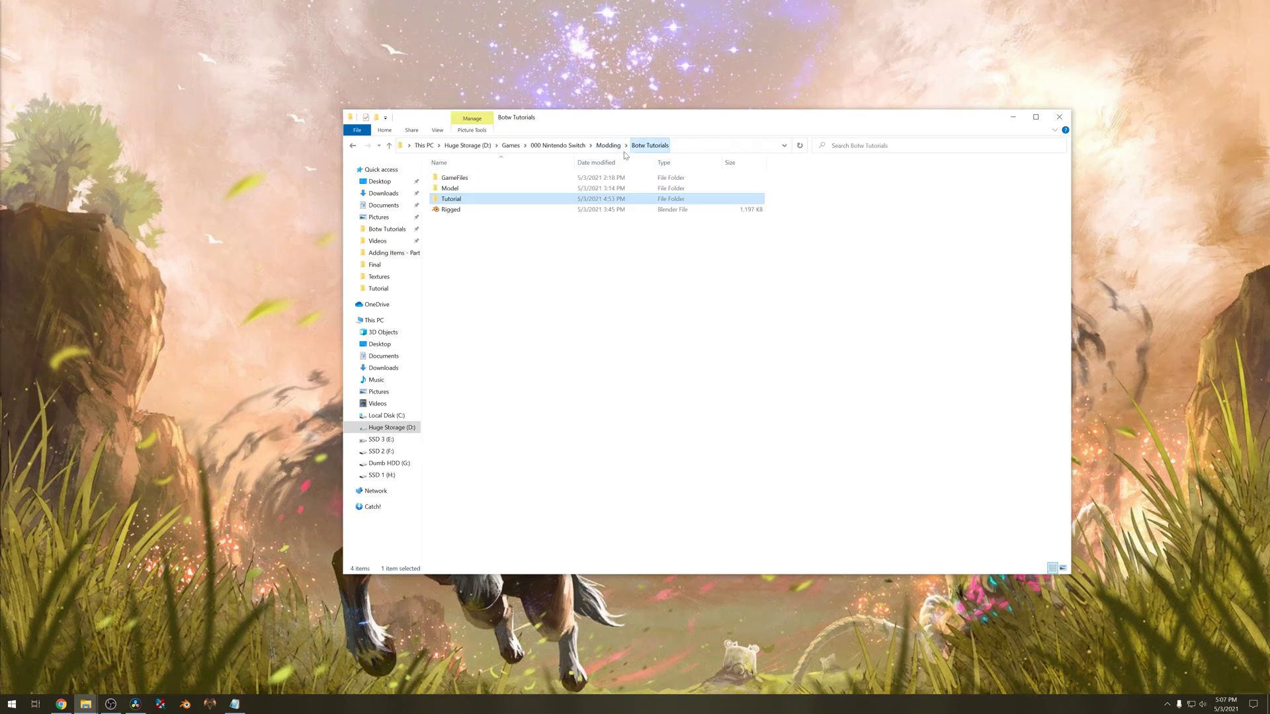
pyautogui.doubleClick(473, 179)
pyautogui.doubleClick(474, 179)
pyautogui.doubleClick(473, 179)
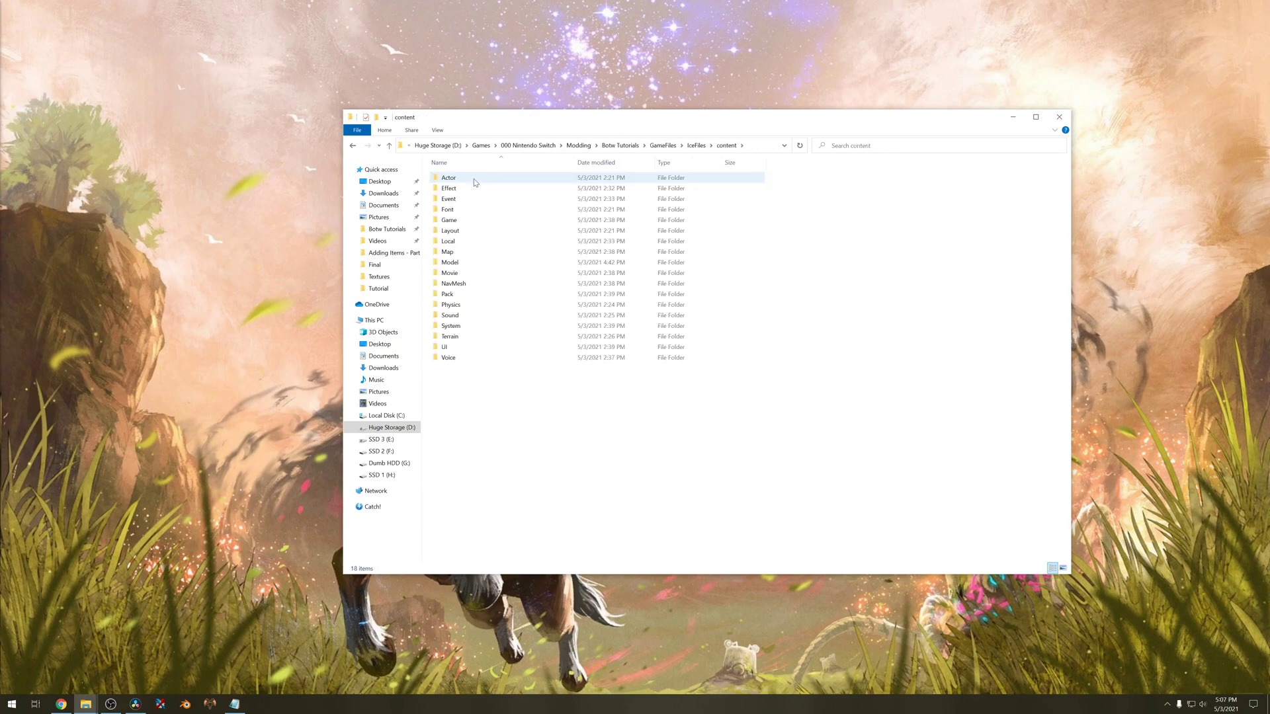
pyautogui.doubleClick(482, 347)
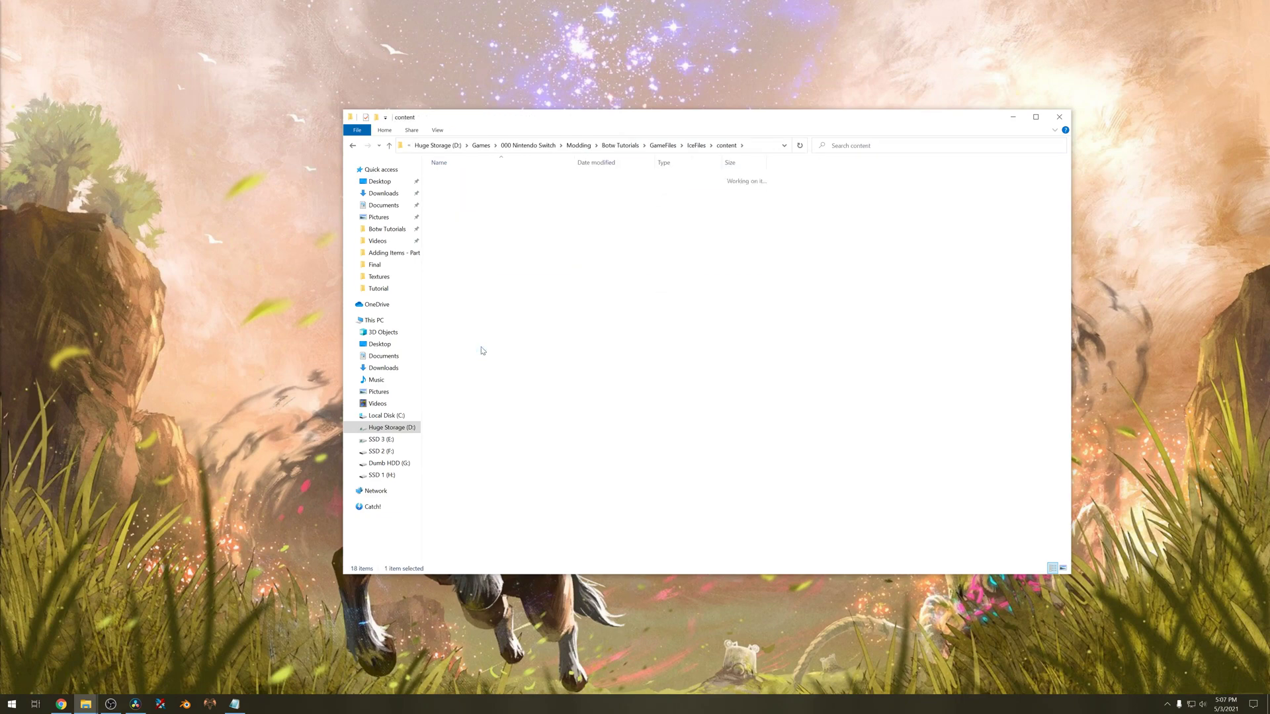
pyautogui.doubleClick(477, 255)
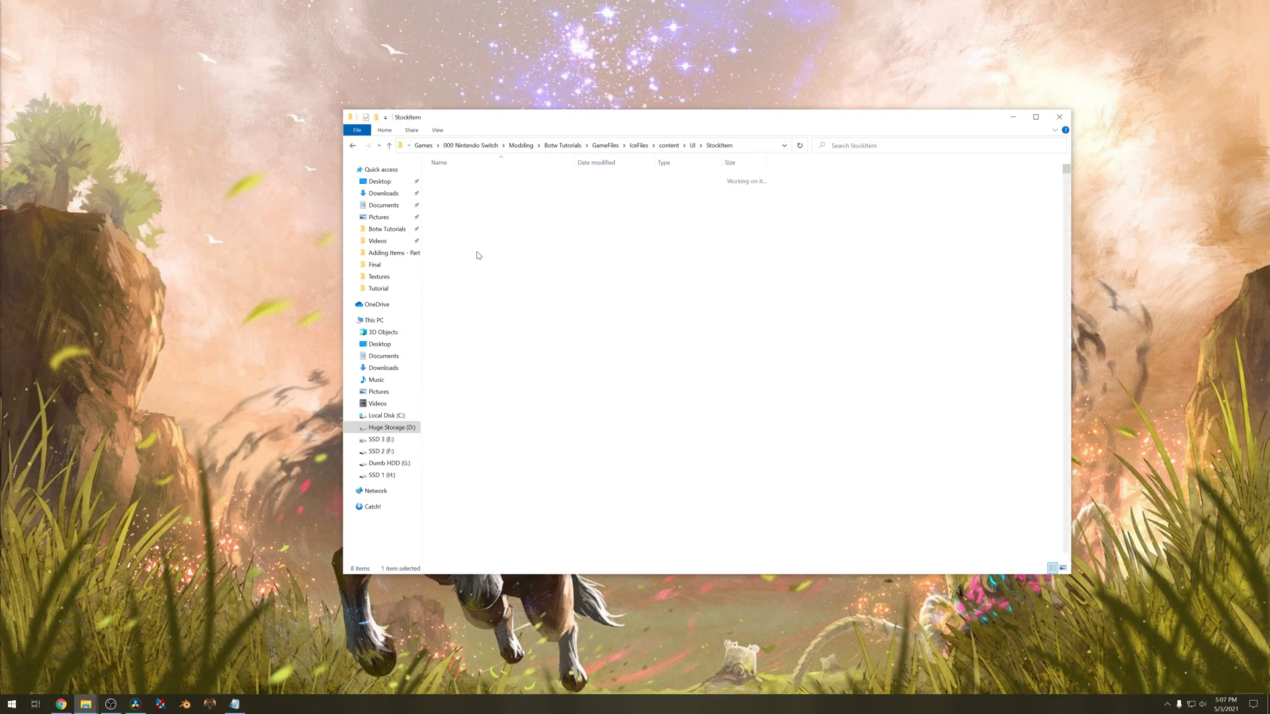
# Find Weapon_Sword_001.sbitemico among the original stock item icons and copy it.
pyautogui.moveTo(1064, 170); pyautogui.dragTo(1066, 554)
pyautogui.scroll(20, 598, 503)
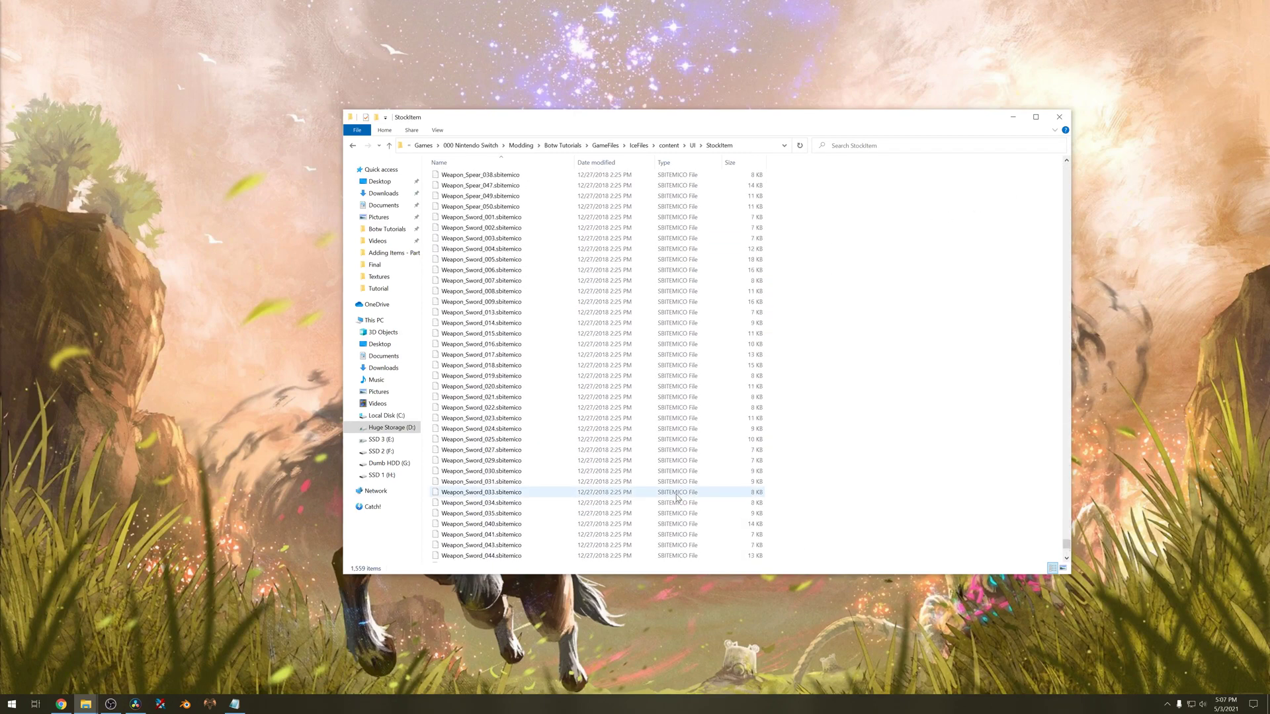
pyautogui.scroll(9, 597, 498)
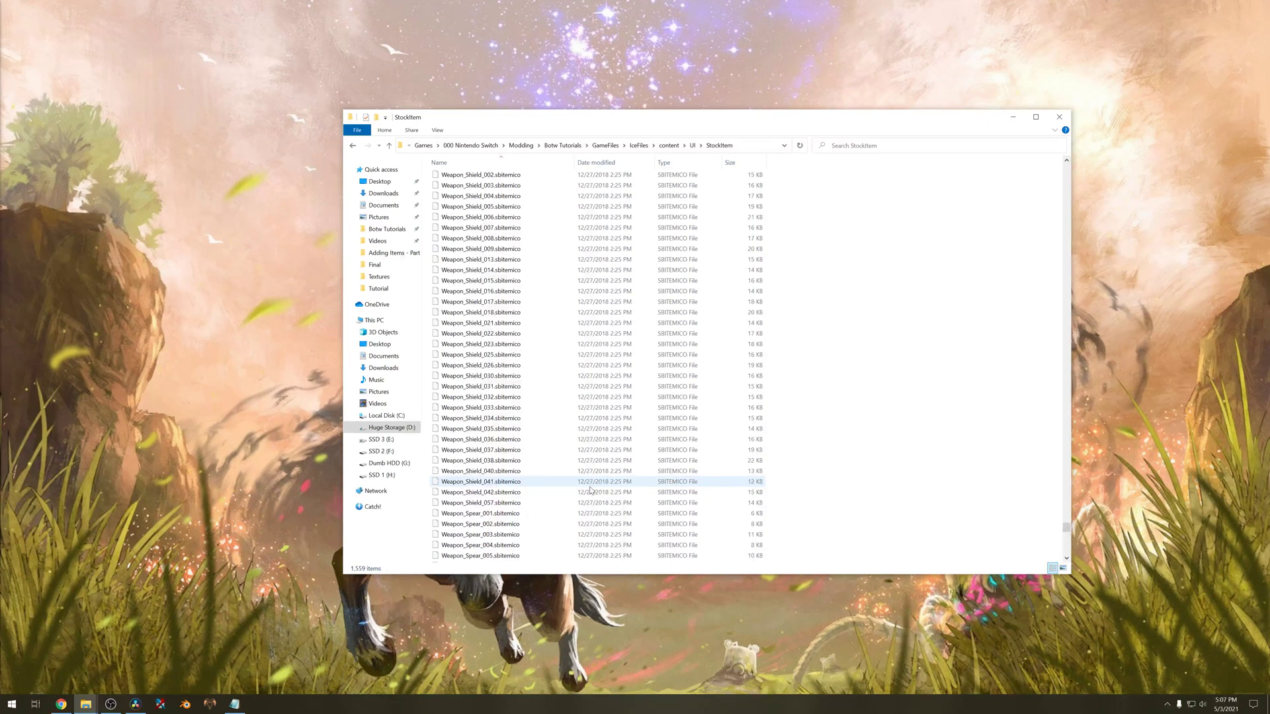
pyautogui.scroll(-17, 549, 481)
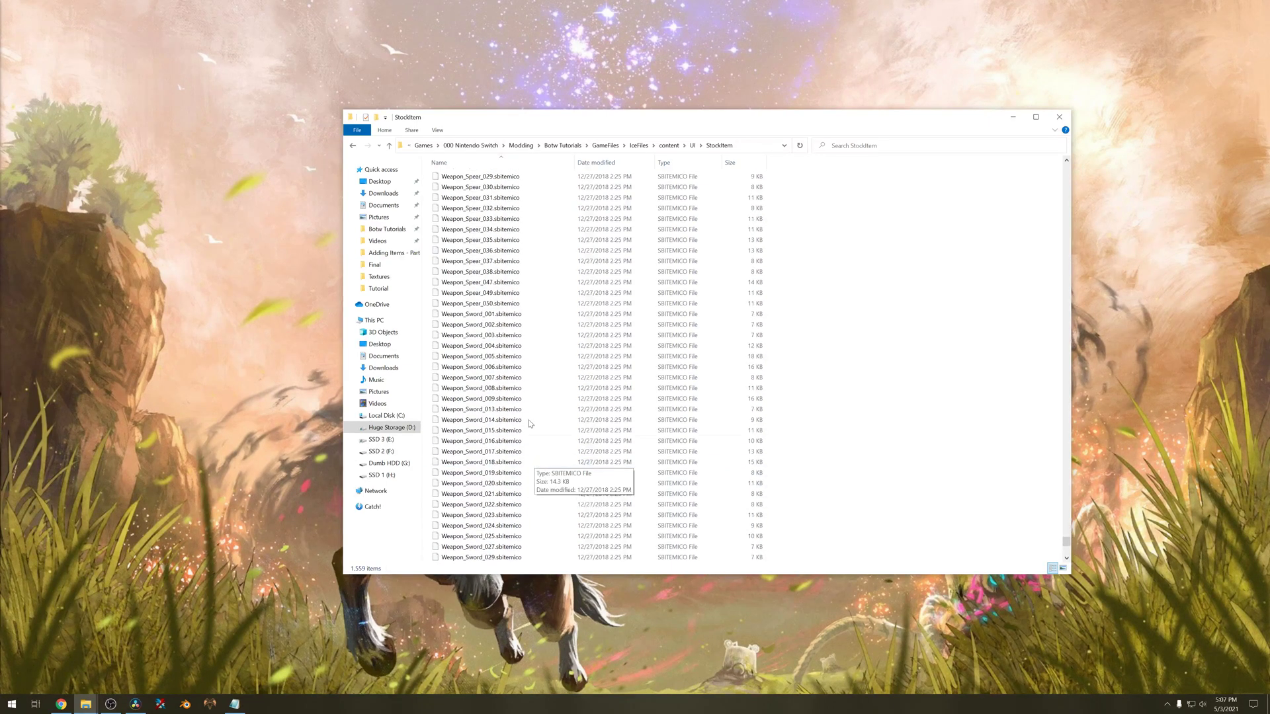
pyautogui.click(523, 316)
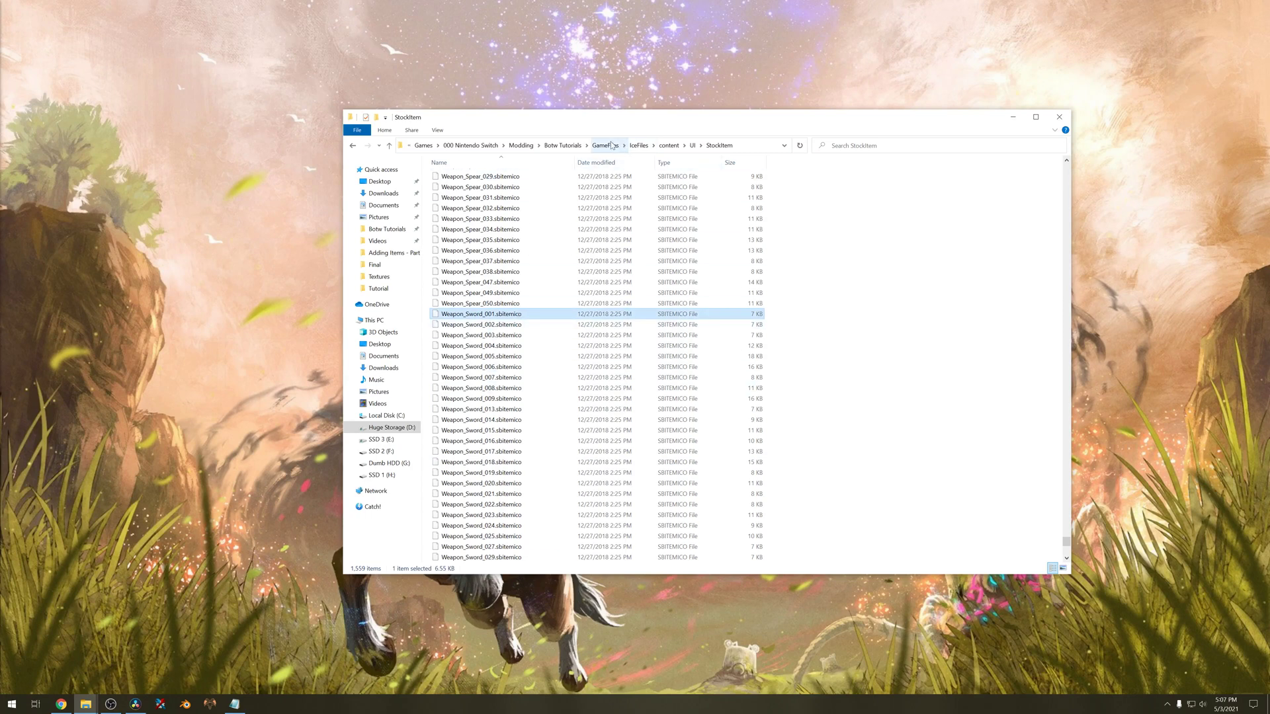
# Paste the copied sword icon file into the mod's Tutorial\content\UI\StockItem folder.
pyautogui.click(562, 144)
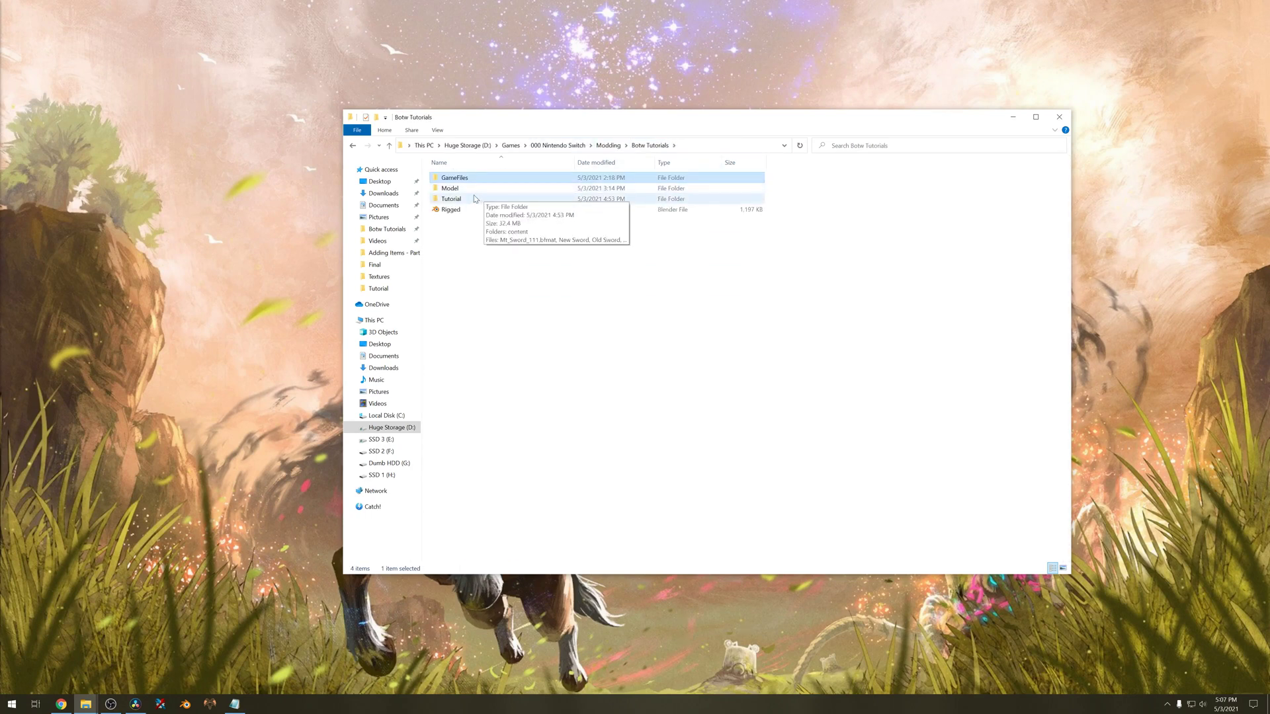
pyautogui.doubleClick(474, 198)
pyautogui.doubleClick(474, 178)
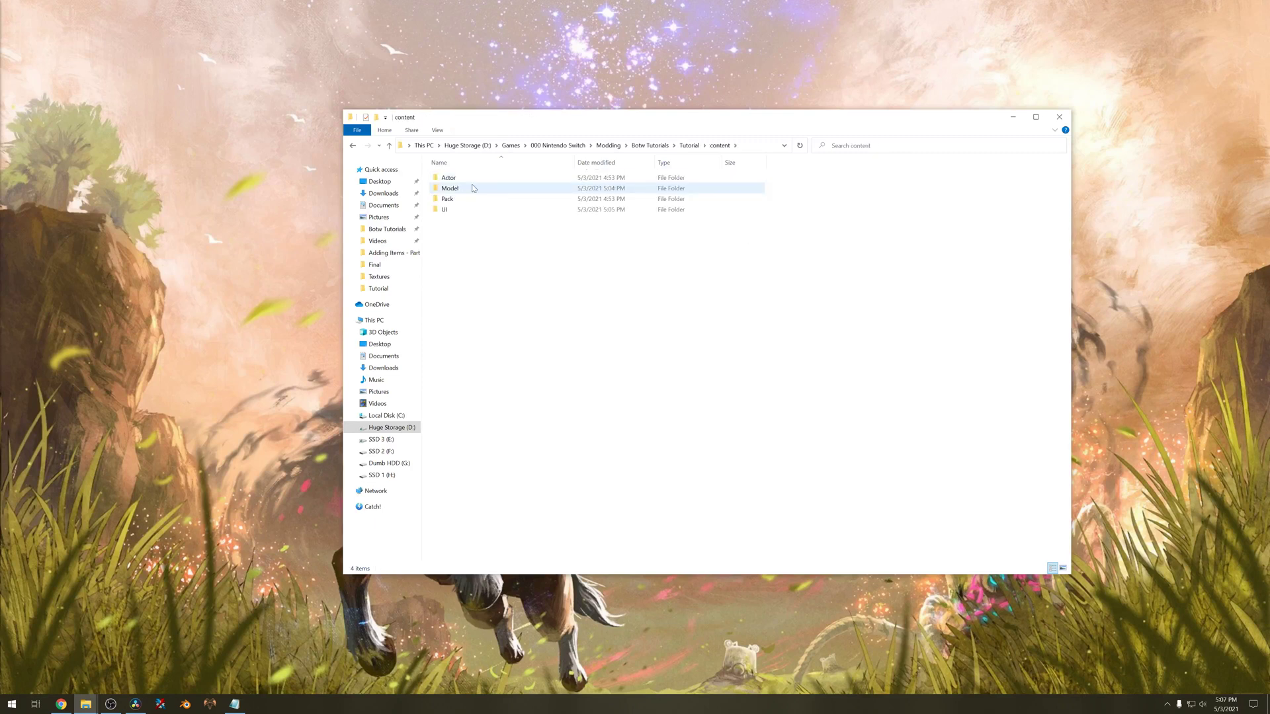
pyautogui.doubleClick(463, 209)
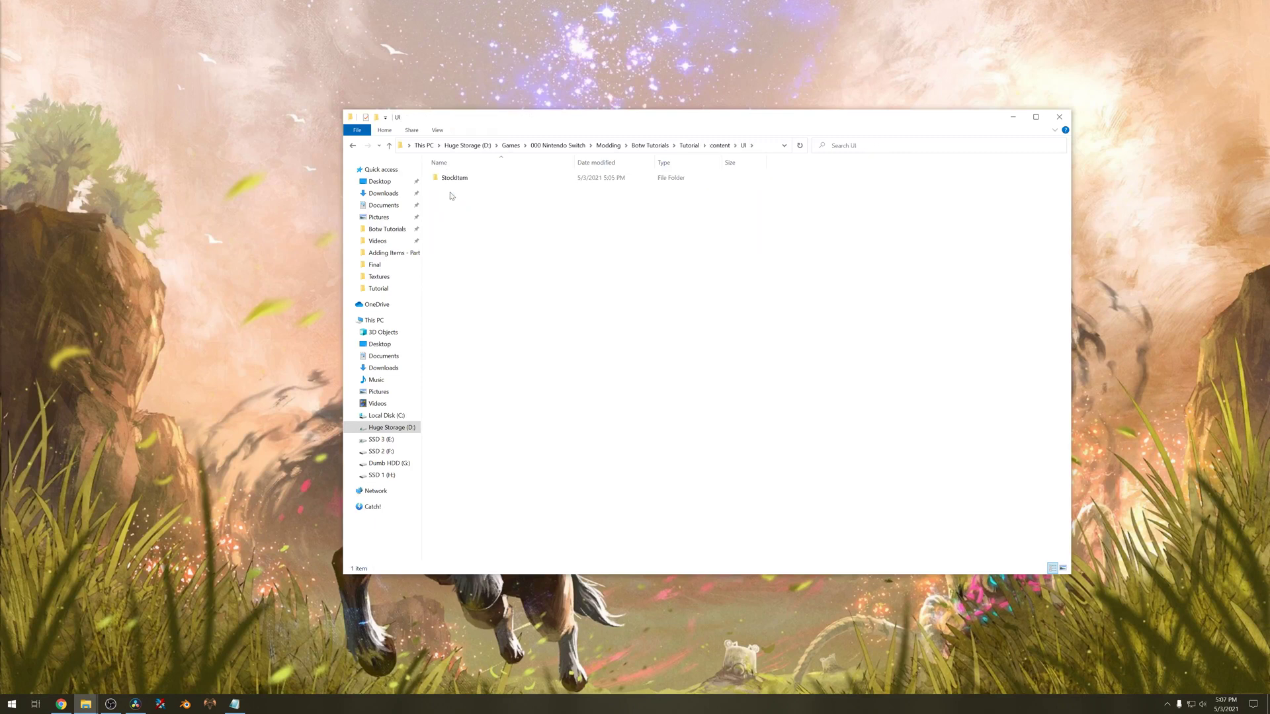
pyautogui.click(453, 181)
pyautogui.doubleClick(453, 179)
pyautogui.hotkey('ctrl', 'v')
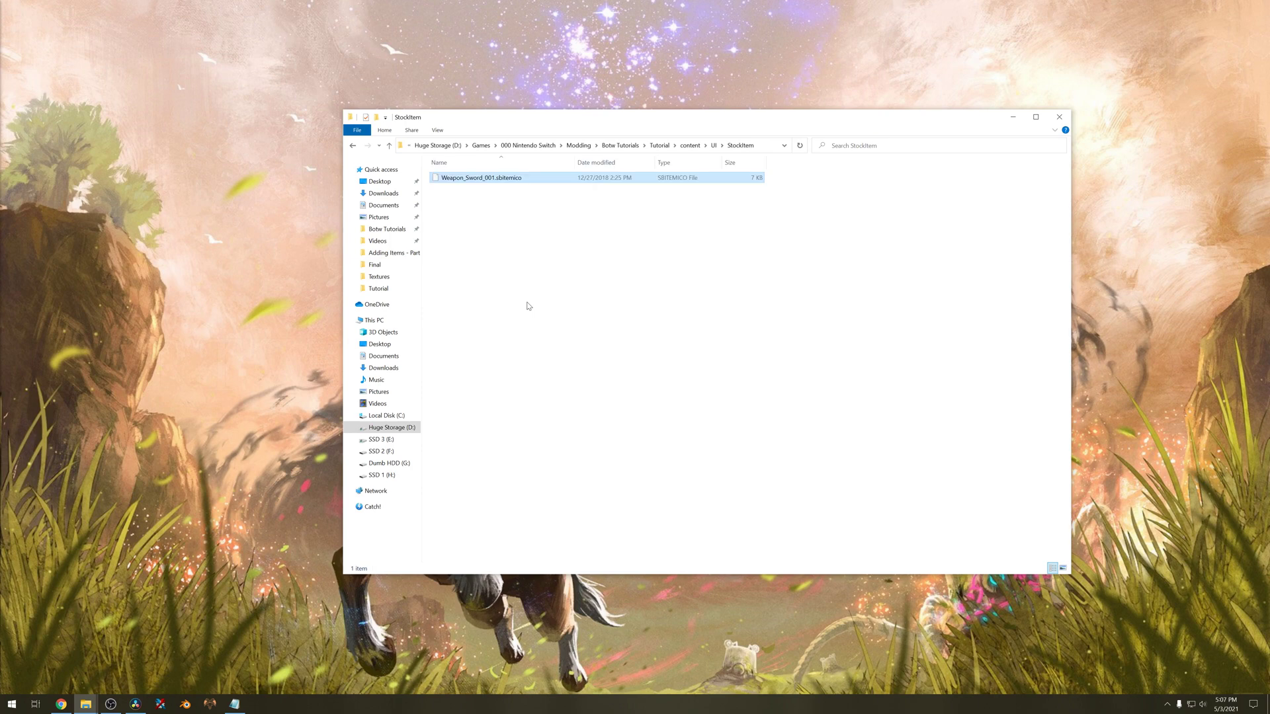
# Rename the pasted icon file as Weapon_Sword_111.sbitemico.
pyautogui.click(567, 254)
pyautogui.click(506, 177)
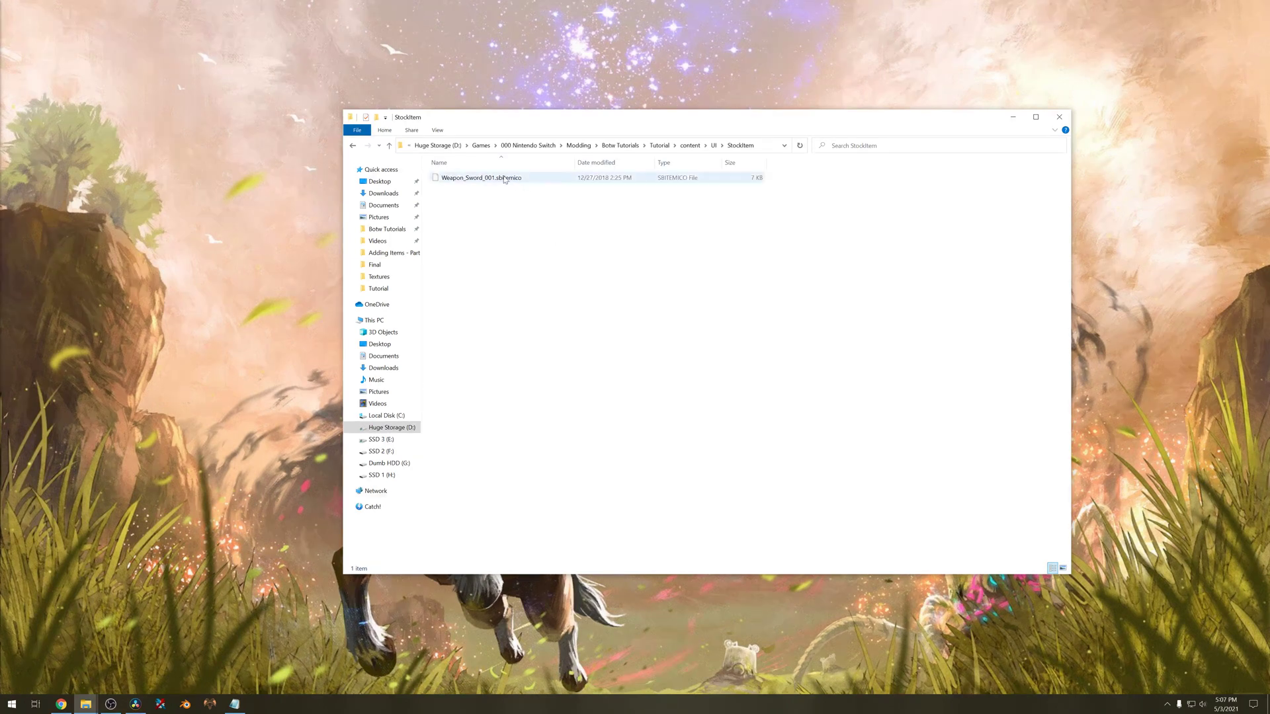
pyautogui.click(506, 177)
pyautogui.click(497, 177)
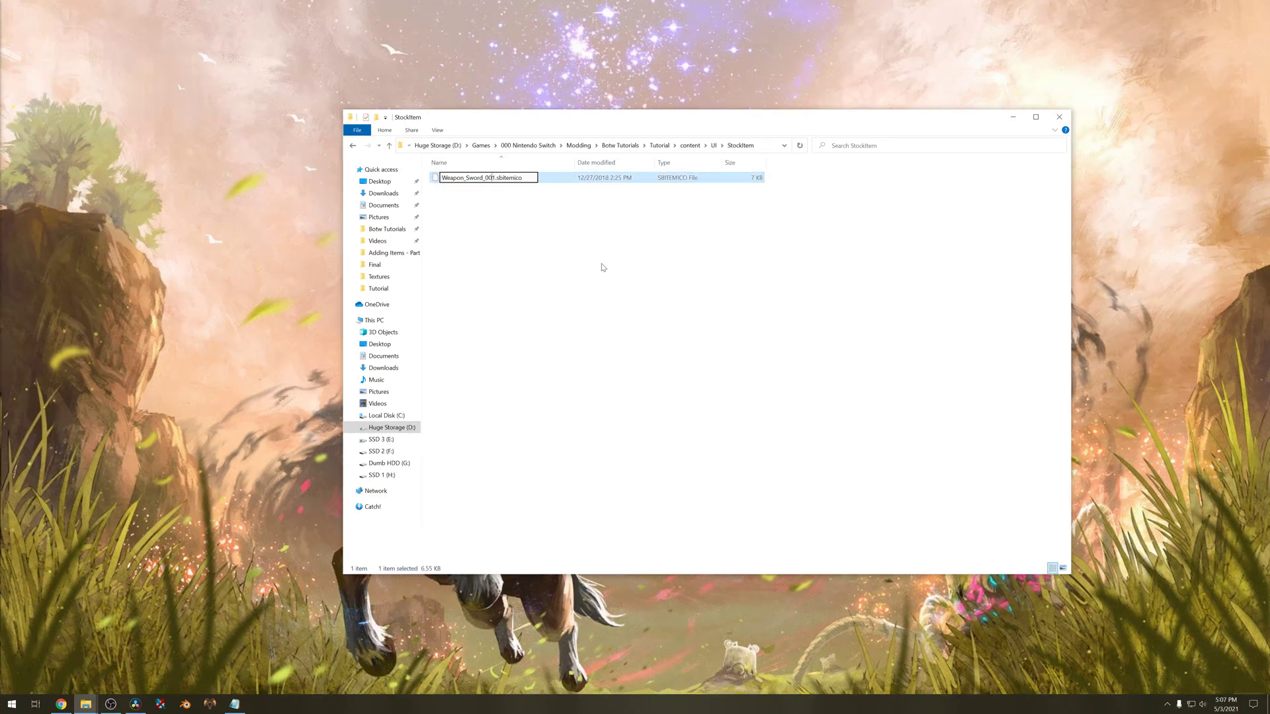
pyautogui.press('Left')
pyautogui.press('Left')
pyautogui.press('Left')
pyautogui.press('BackSpace')
pyautogui.press('BackSpace')
pyautogui.write('44')
pyautogui.press('BackSpace')
pyautogui.press('BackSpace')
pyautogui.write('11')
pyautogui.press('Return')
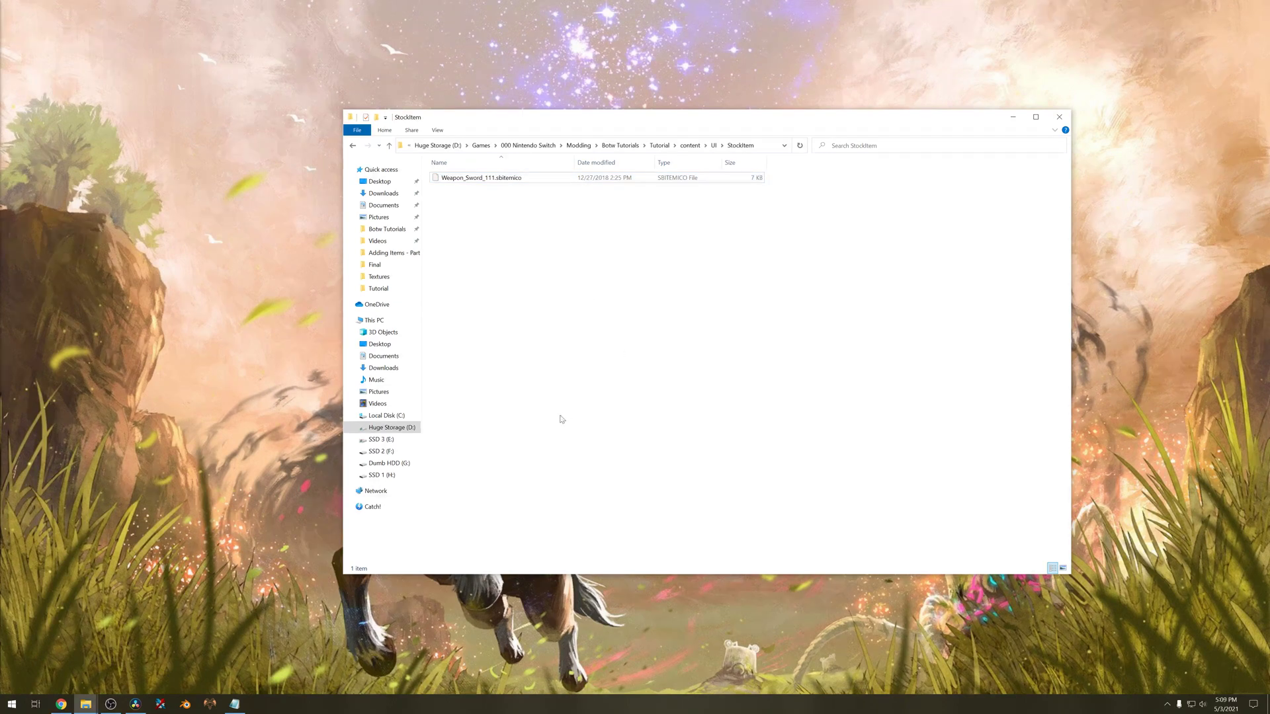
# Switch to Toolbox and open Weapon_Sword_111.sbitemico from the mod's content\UI\StockItem folder.
pyautogui.click(250, 385)
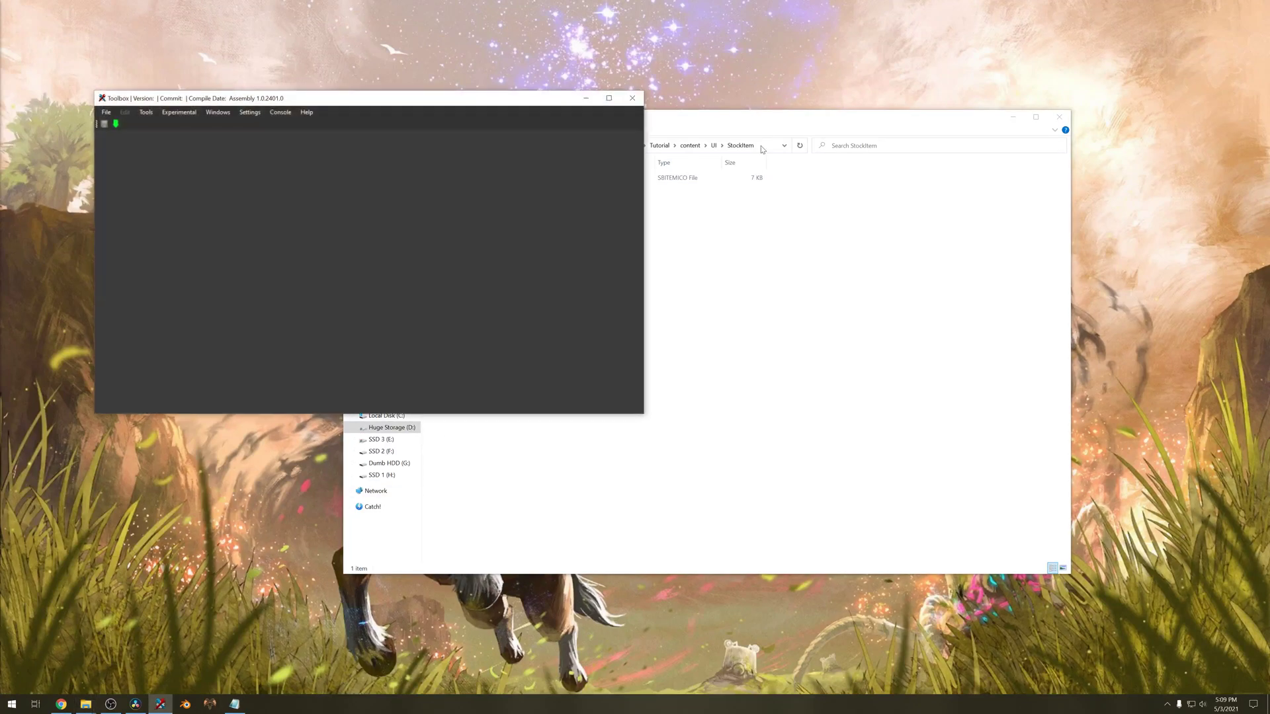
pyautogui.click(760, 146)
pyautogui.hotkey('ctrl', 'c')
pyautogui.click(283, 198)
pyautogui.click(106, 112)
pyautogui.click(145, 151)
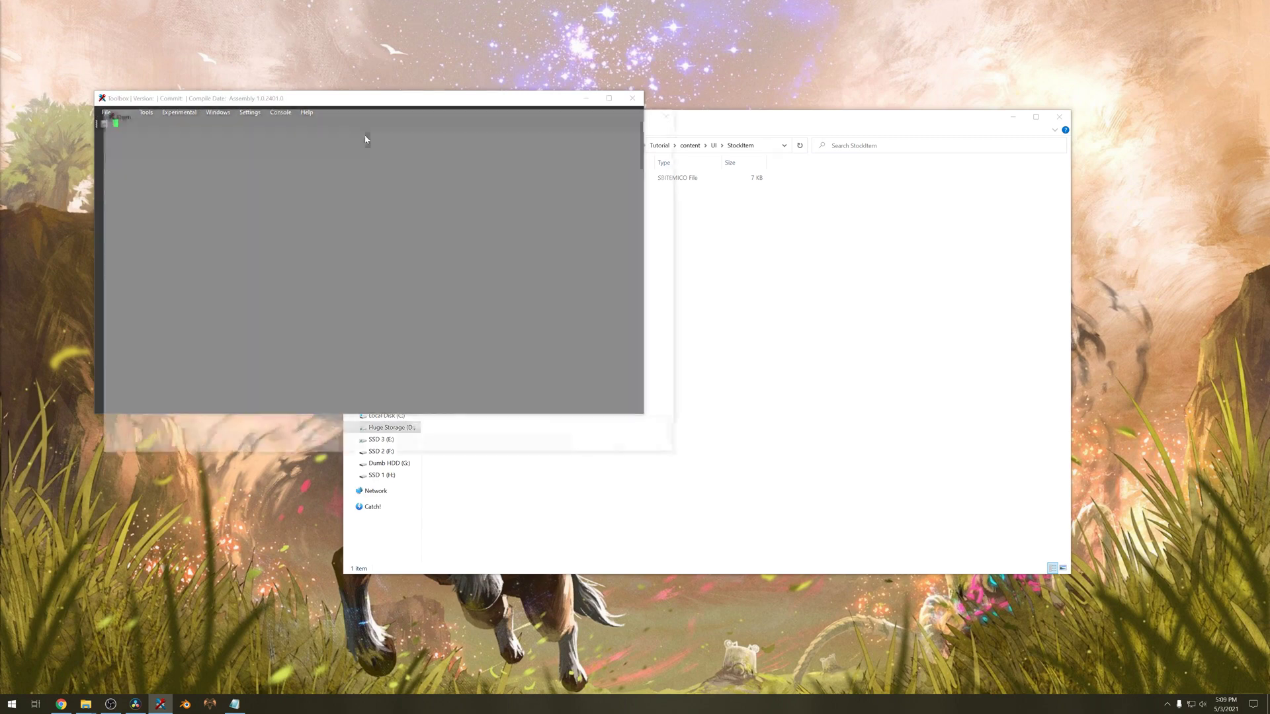
pyautogui.click(474, 127)
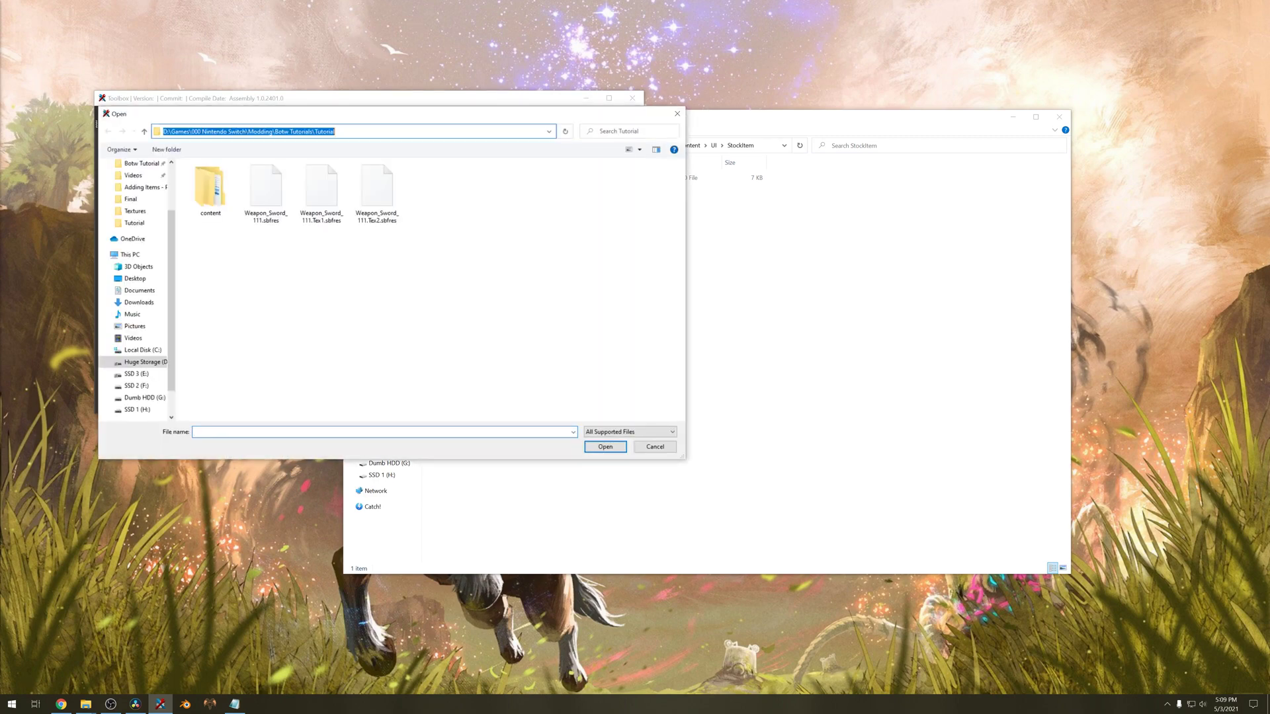
pyautogui.hotkey('ctrl', 'v')
pyautogui.press('Return')
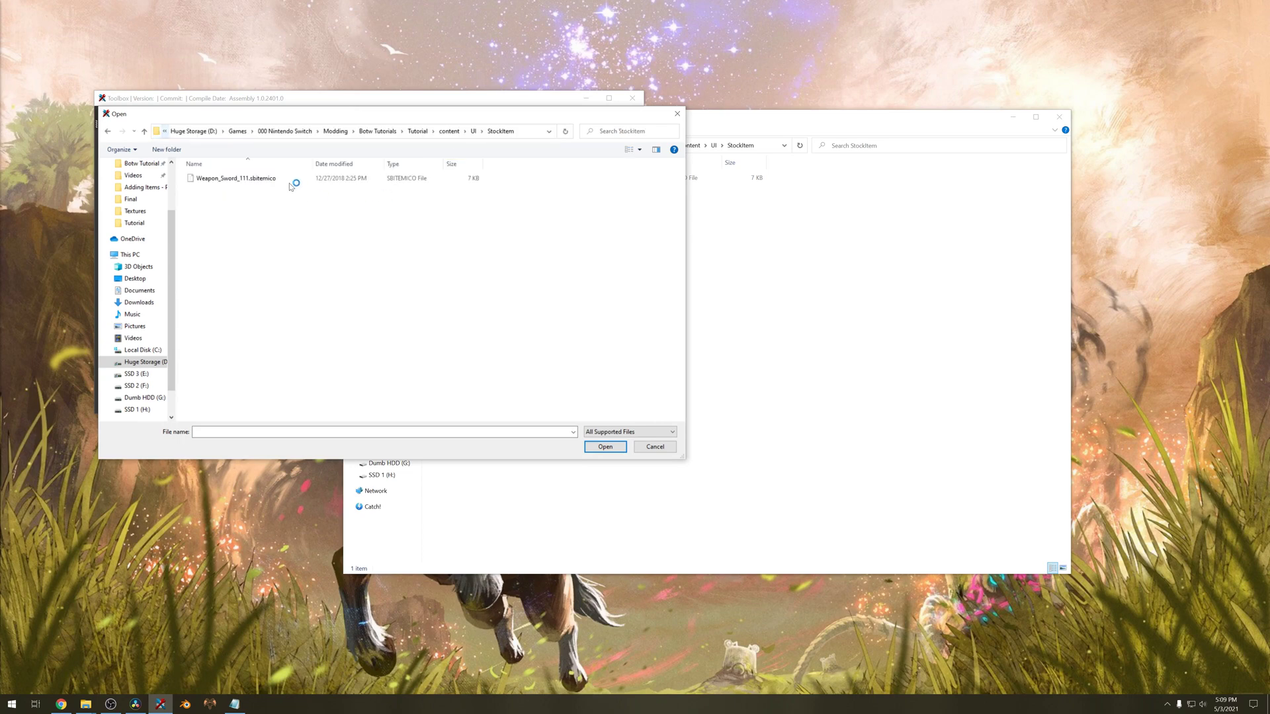
pyautogui.click(268, 181)
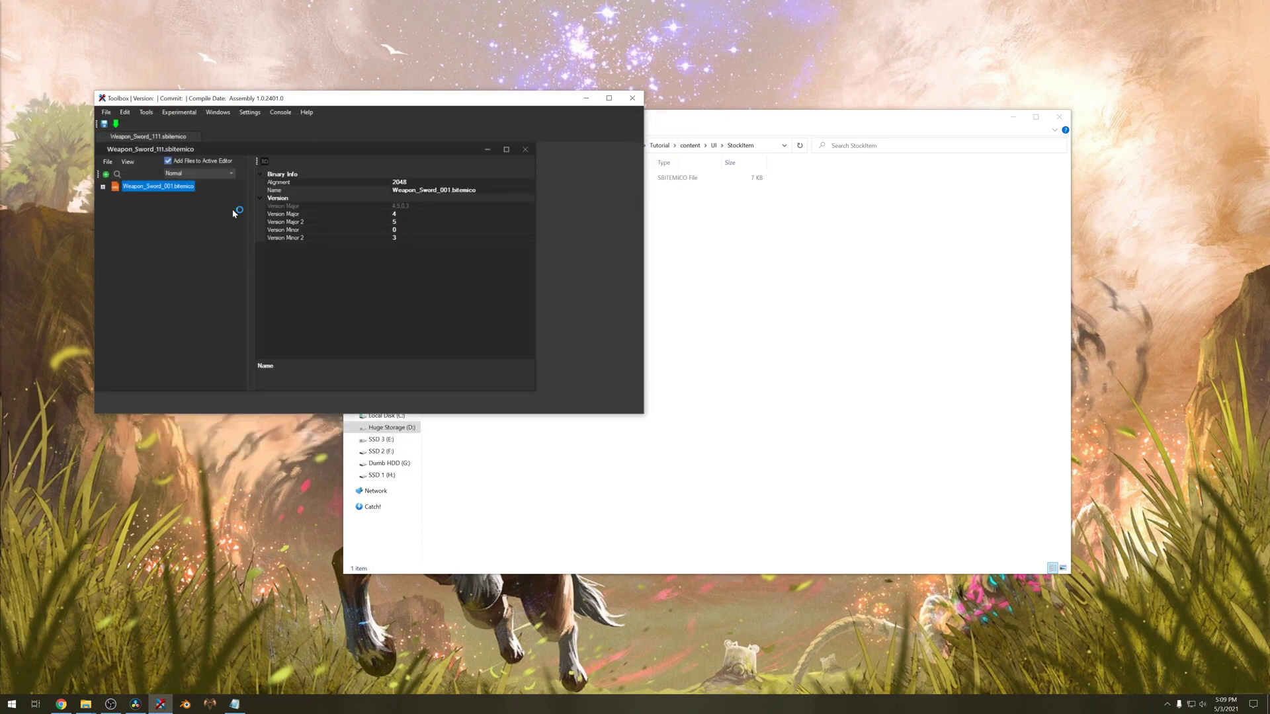
# Maximize the opened icon file's view and set its internal name to Weapon_Sword_111.bitemico.
pyautogui.click(506, 149)
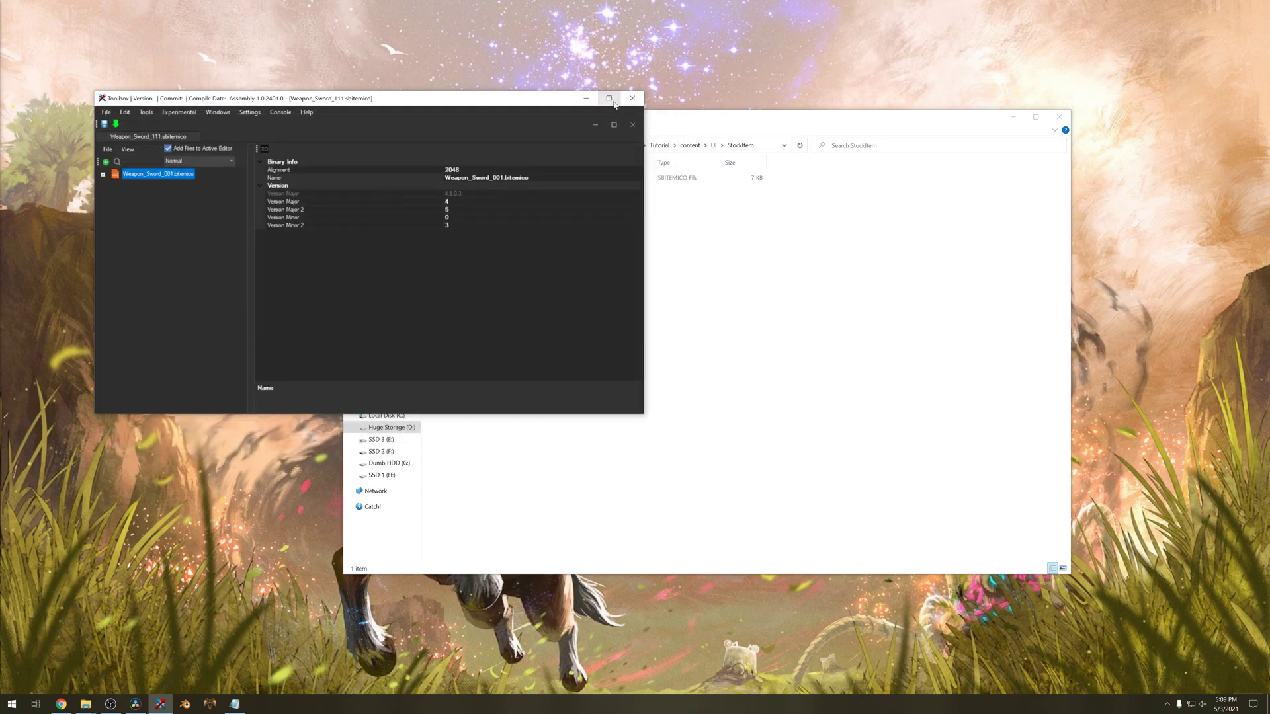
pyautogui.click(610, 98)
pyautogui.click(613, 102)
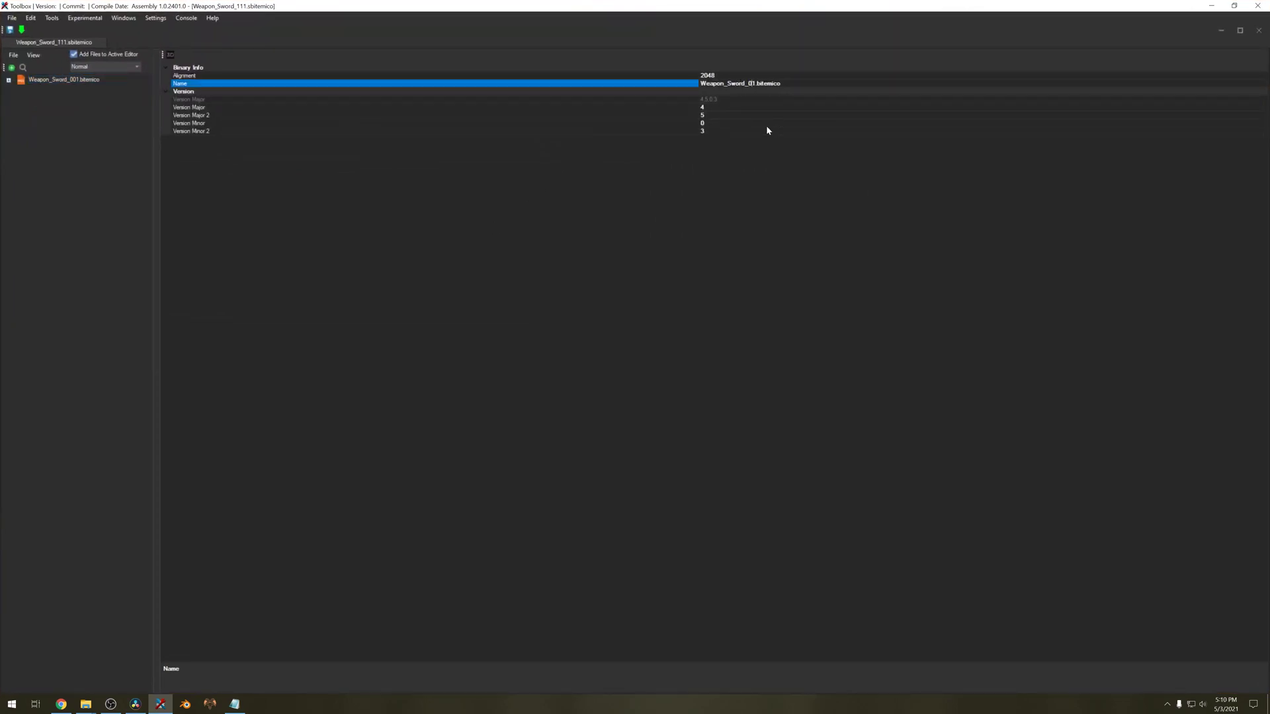
pyautogui.press('BackSpace')
pyautogui.write('11')
# Export the Weapon_Sword_001 texture from the icon file as a Portable Network Graphics (png) image into the StockItem folder.
pyautogui.click(7, 80)
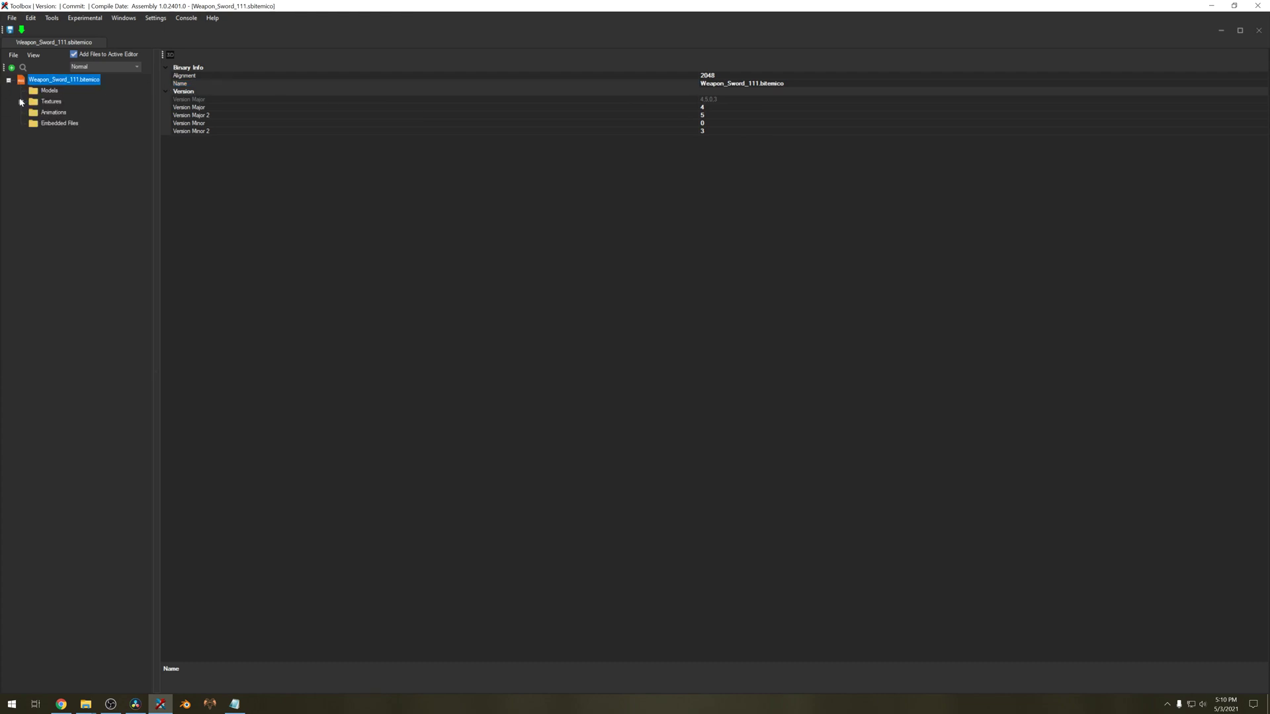
pyautogui.click(22, 102)
pyautogui.rightClick(61, 117)
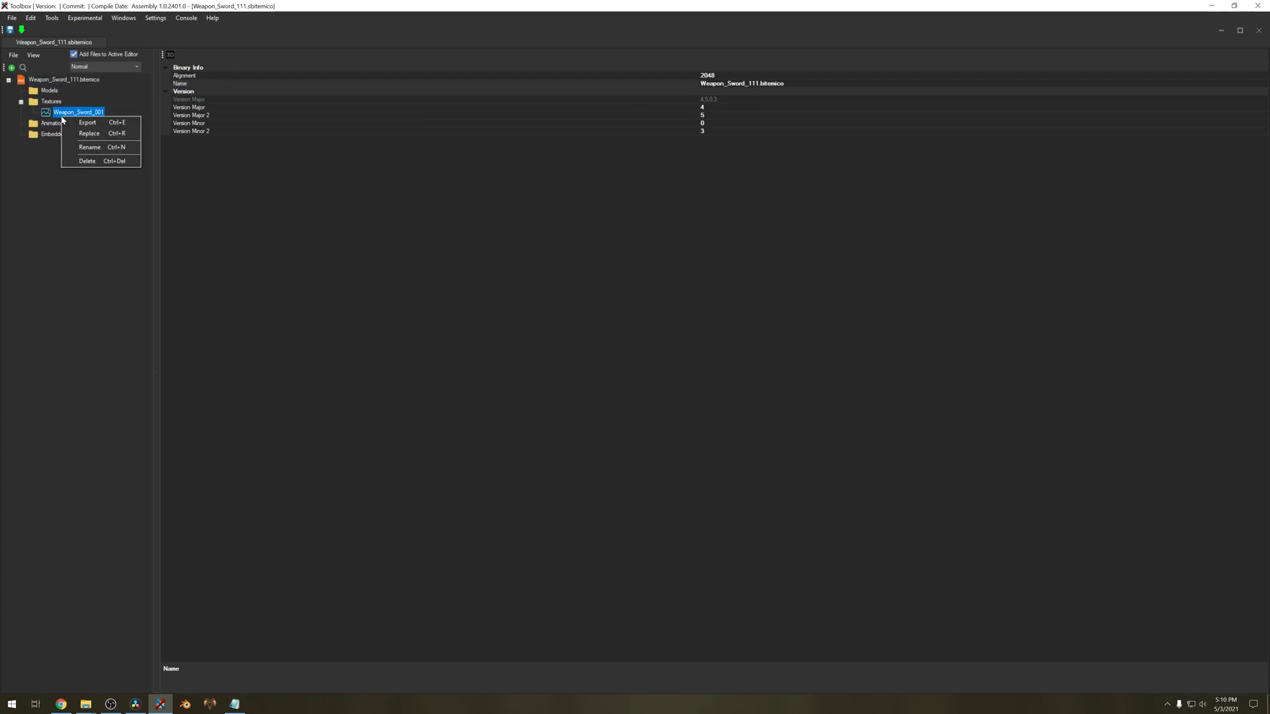
pyautogui.click(119, 129)
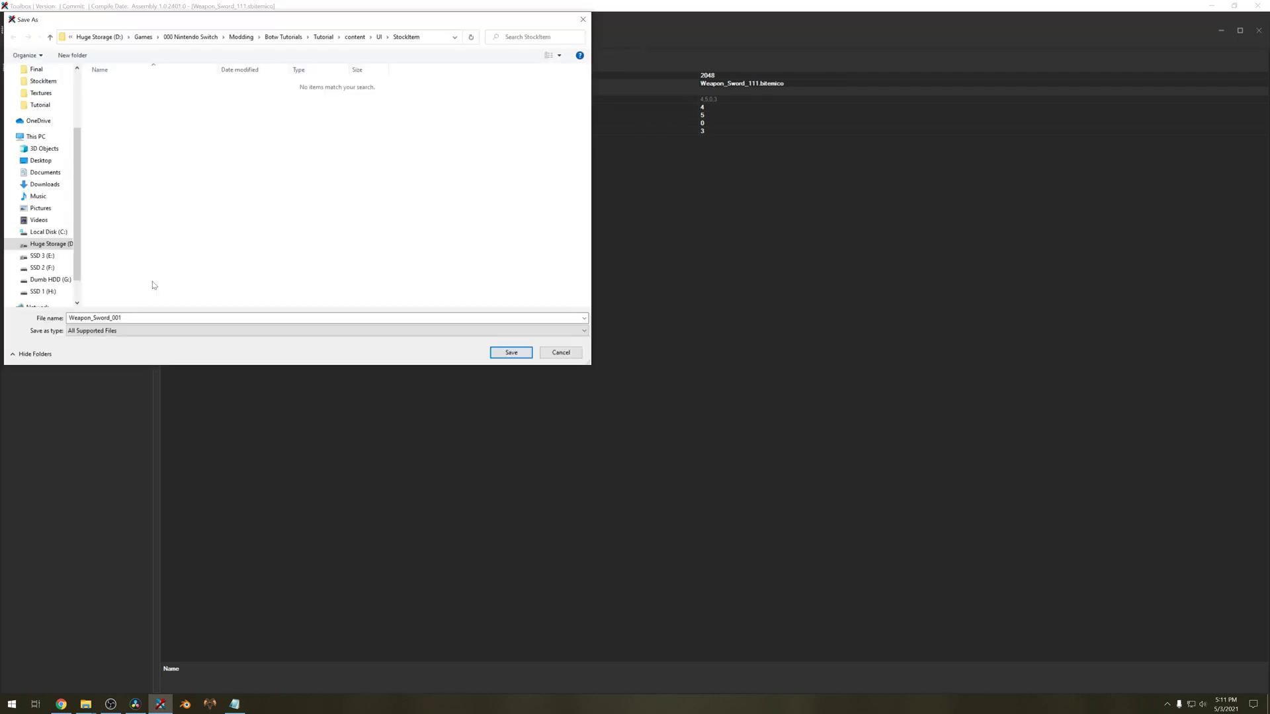
pyautogui.click(132, 330)
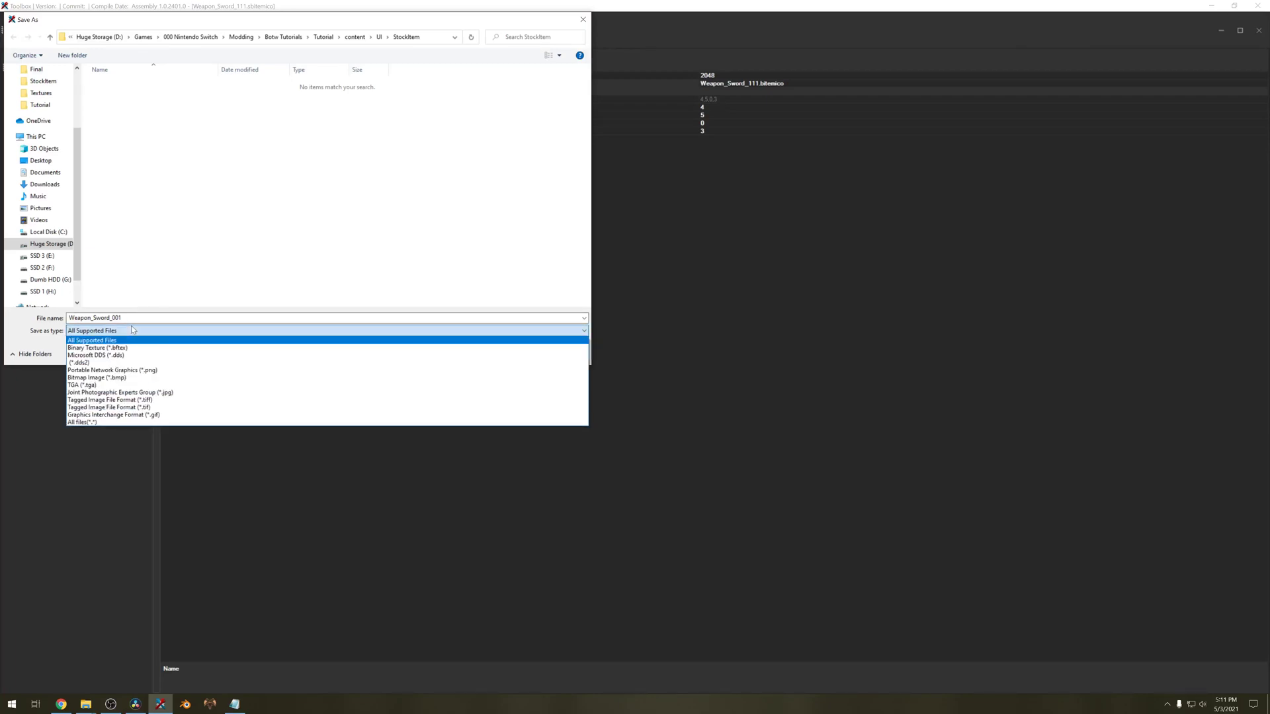
pyautogui.click(147, 370)
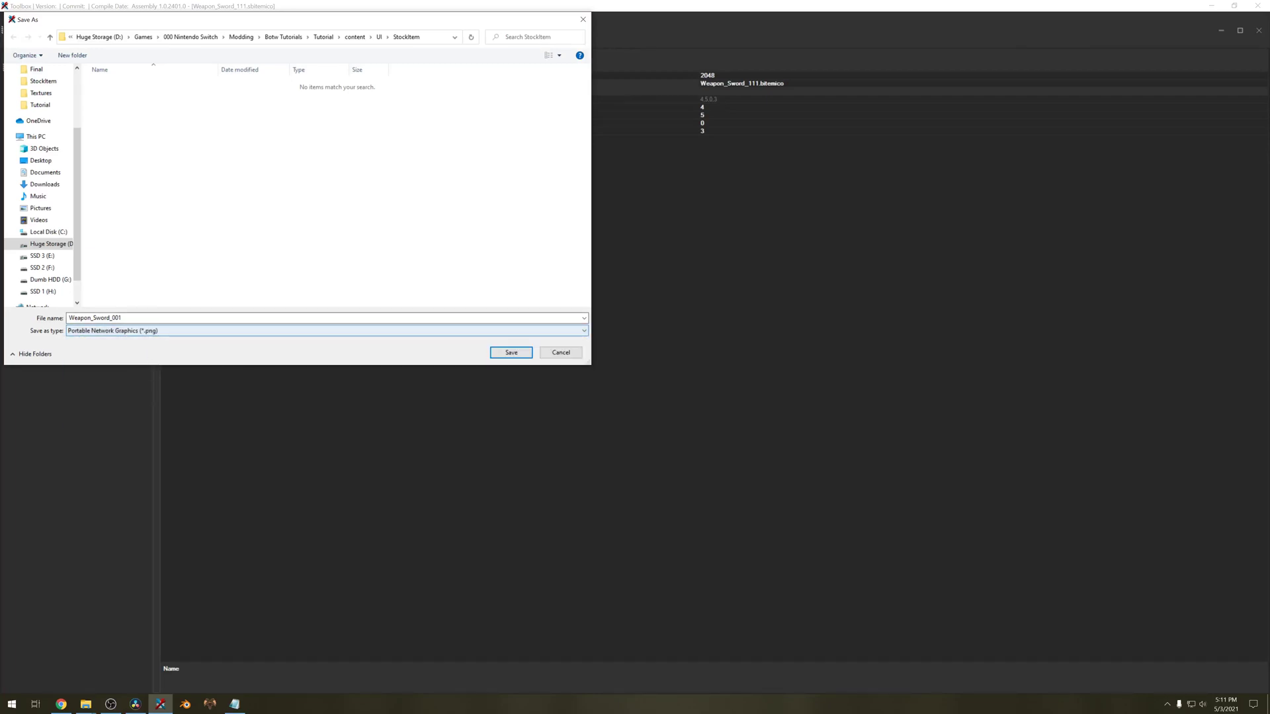
pyautogui.hotkey('shift', 'Tab')
pyautogui.press('End')
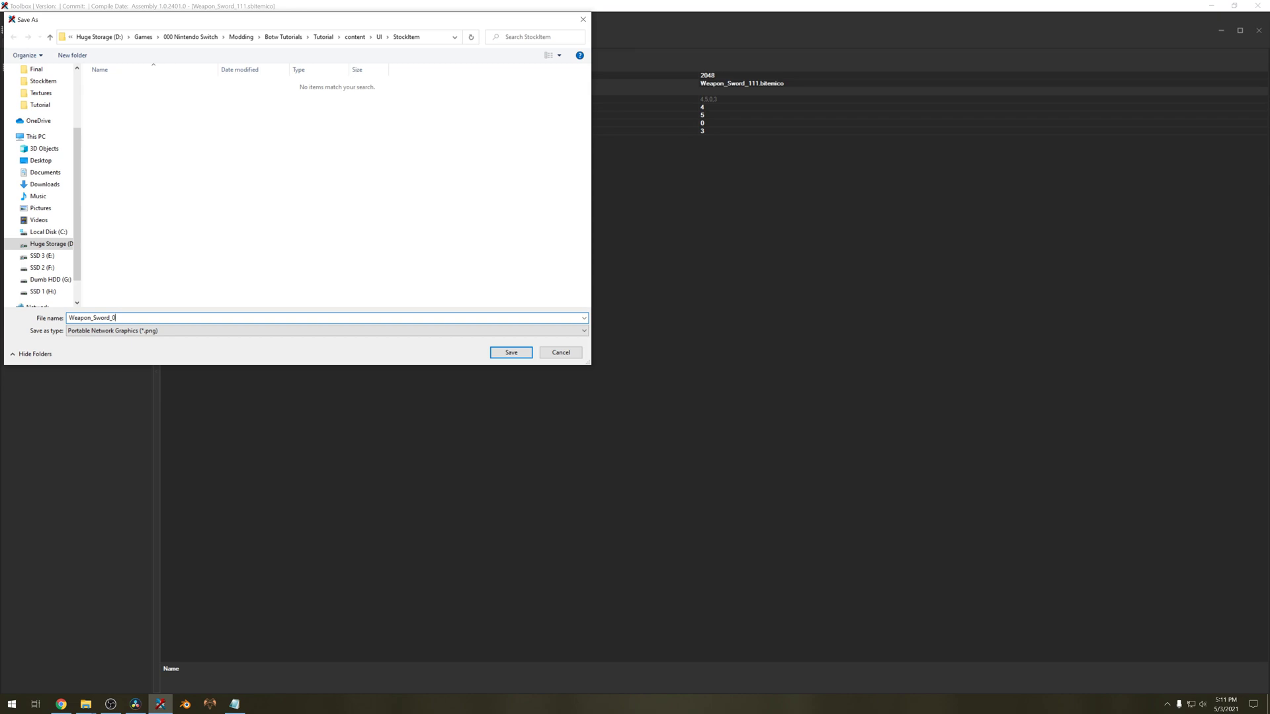
pyautogui.press('BackSpace')
pyautogui.press('Escape')
pyautogui.click(508, 350)
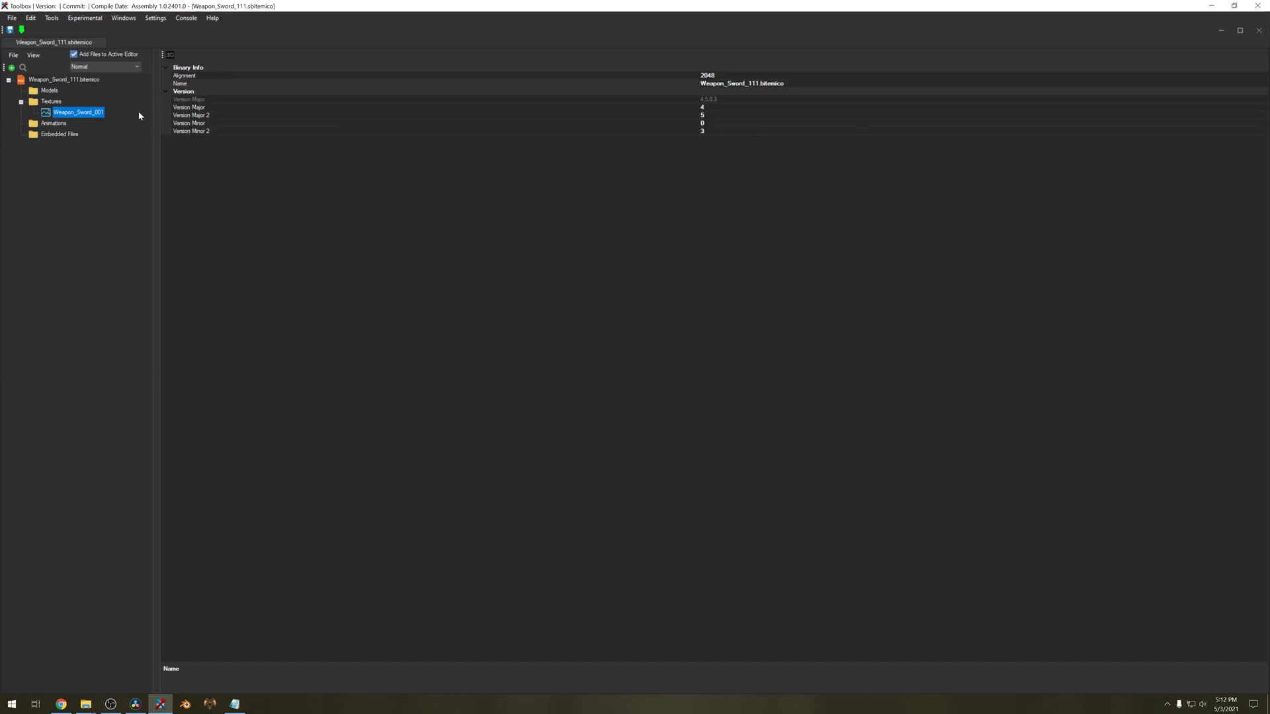
# Save the edited Weapon_Sword_111.sbitemico in the mod's StockItem folder.
pyautogui.rightClick(100, 111)
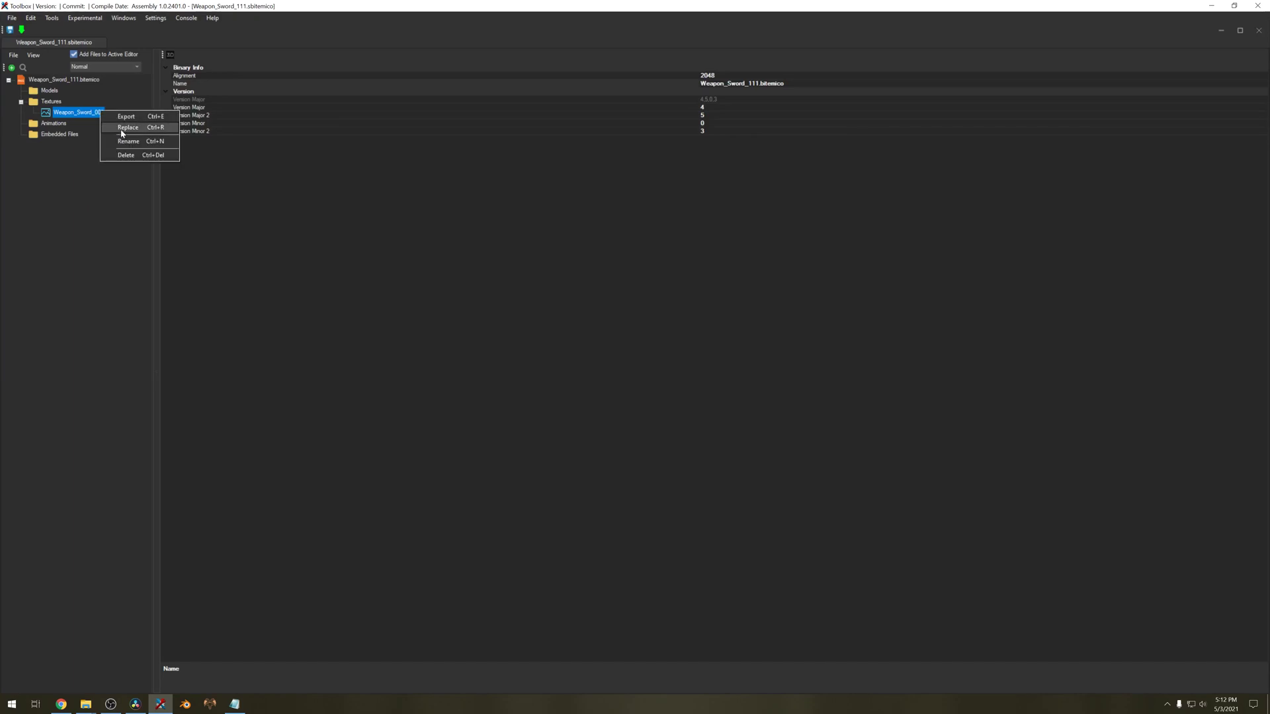
pyautogui.click(77, 164)
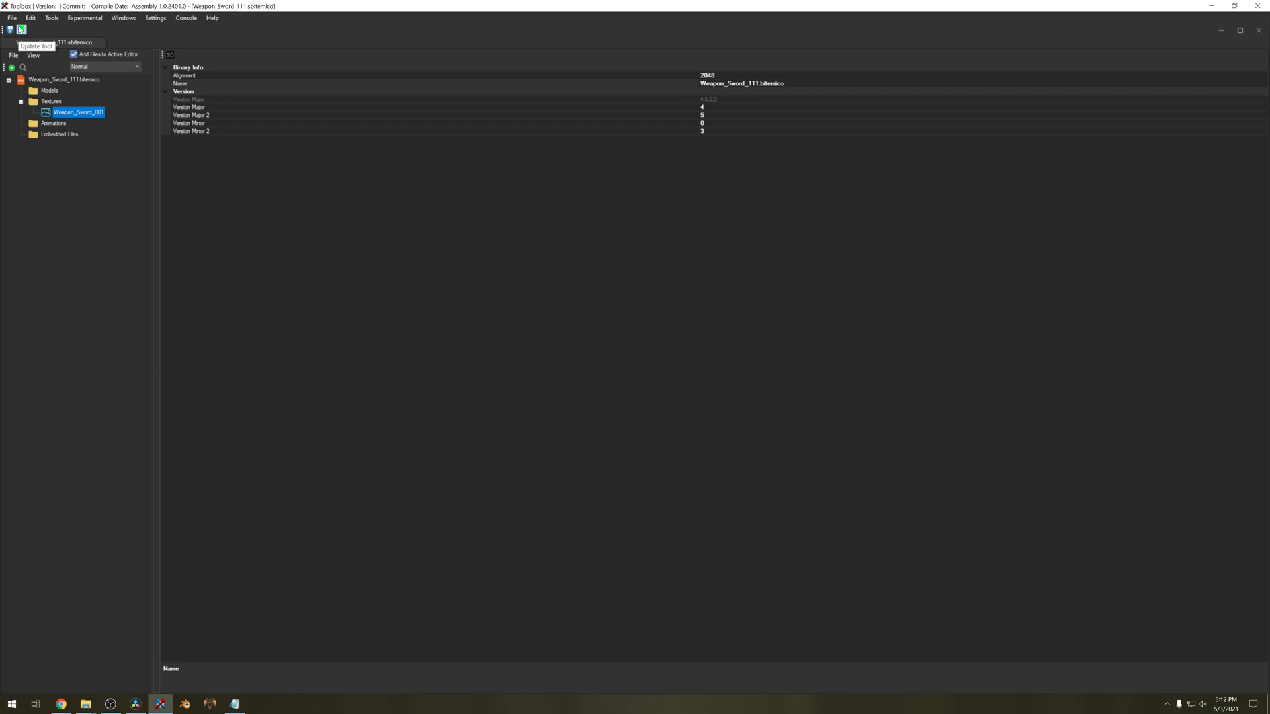
pyautogui.click(10, 29)
pyautogui.click(621, 383)
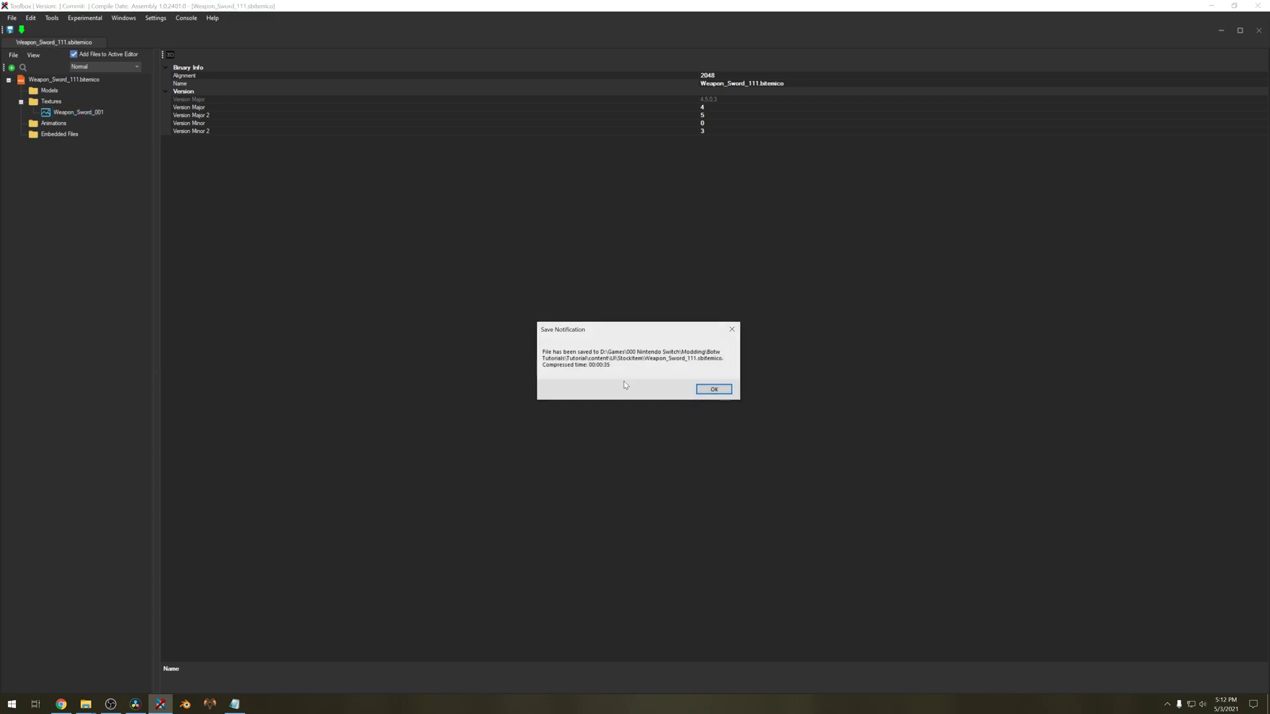
pyautogui.click(713, 390)
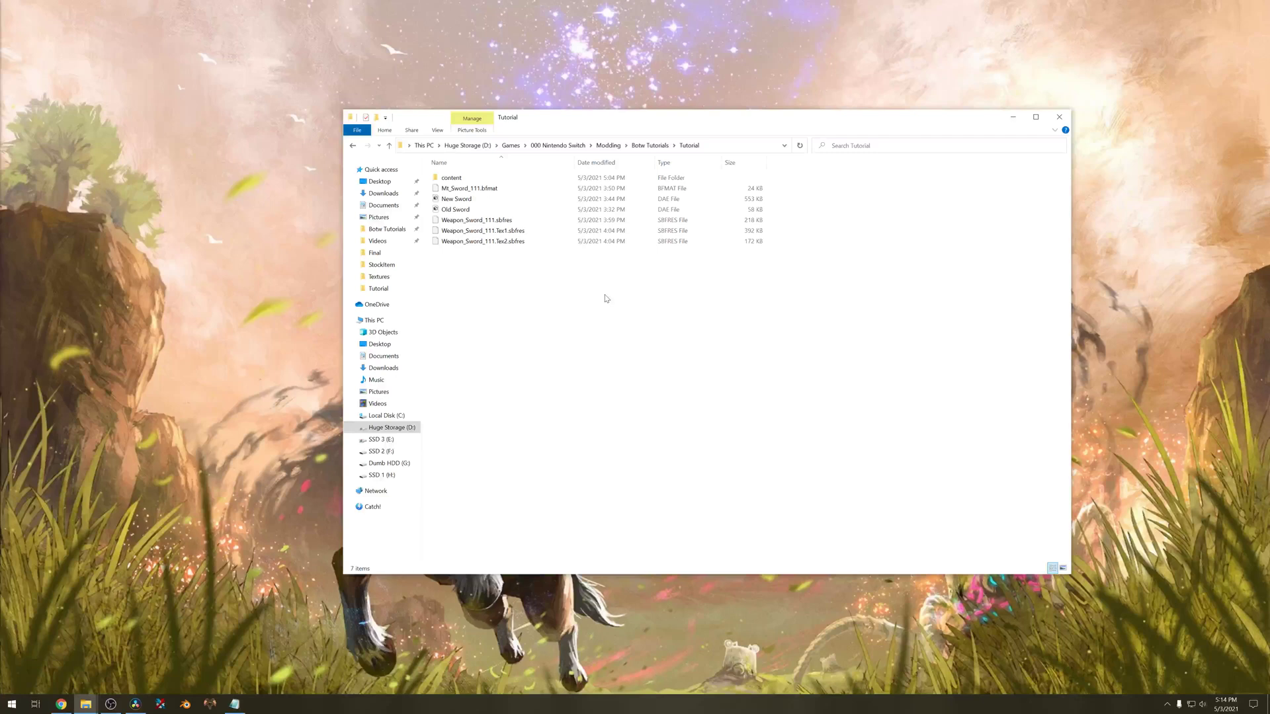
# Create a new folder named BreathOfTheWild_New Sword in the Tutorial folder.
pyautogui.rightClick(553, 276)
pyautogui.moveTo(626, 414)
pyautogui.click(710, 414)
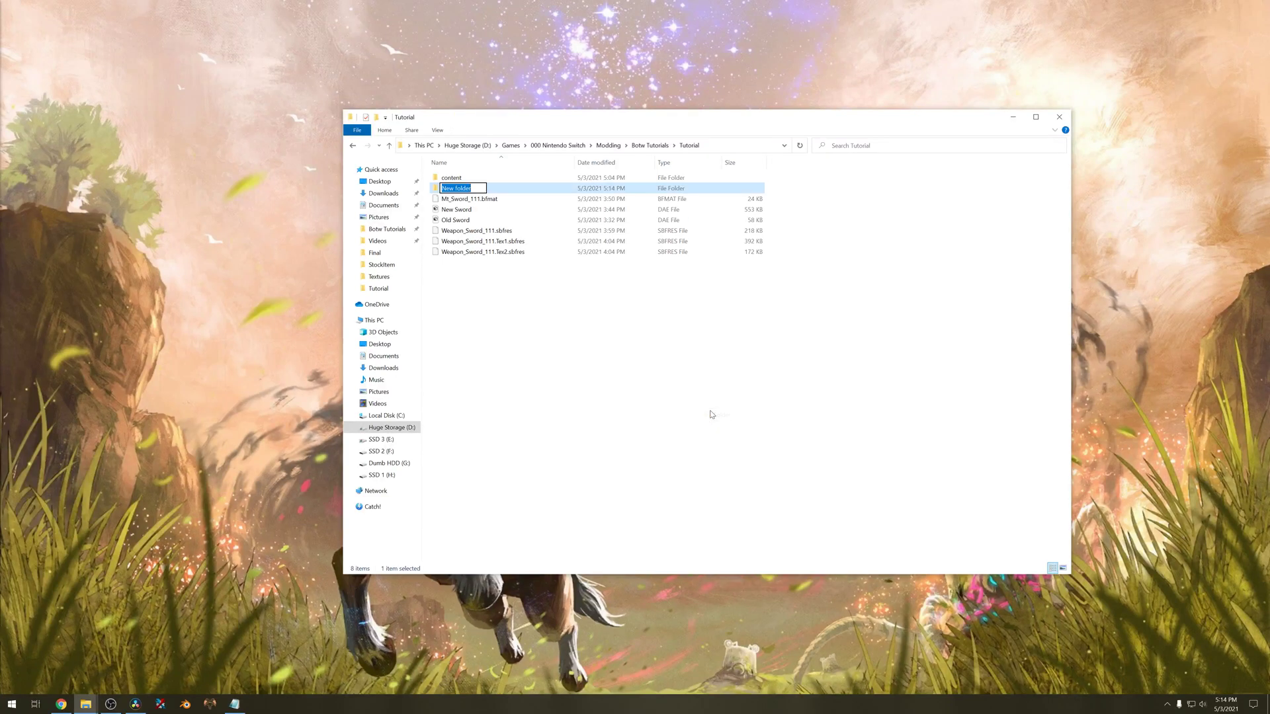
pyautogui.write('BreathOfTheWild_New Sword')
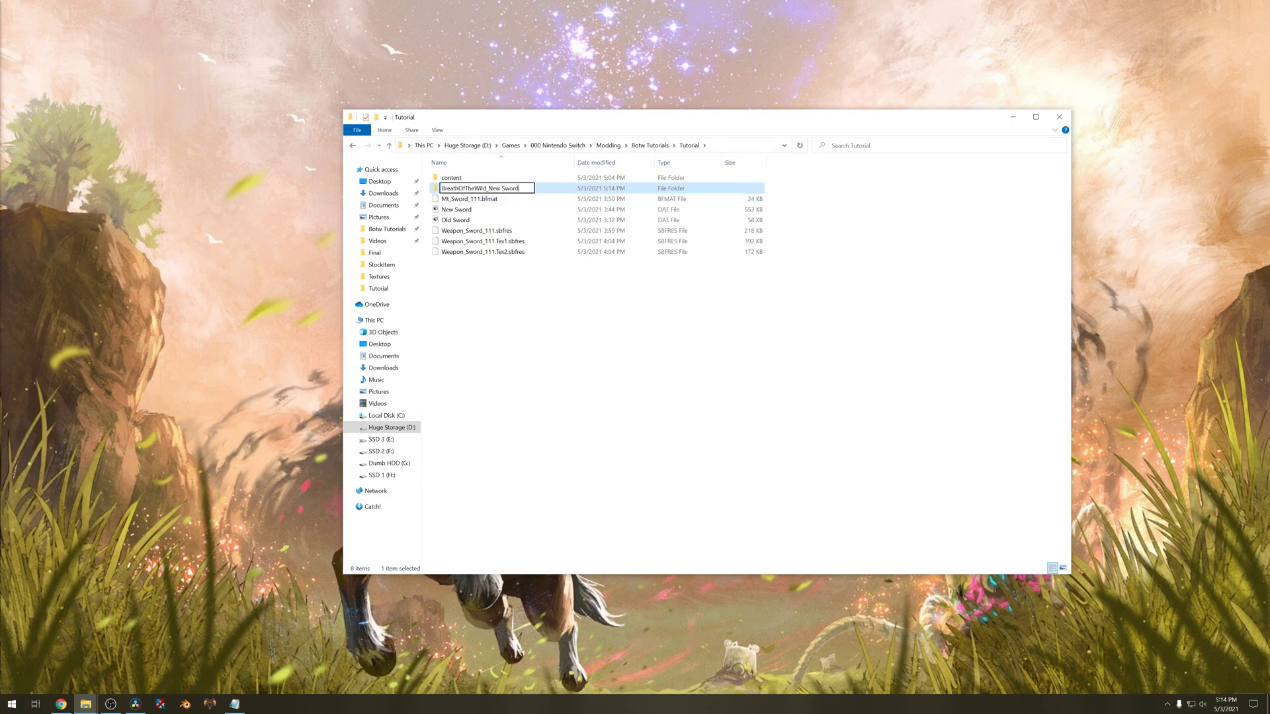
pyautogui.hotkey('ctrl', 'shift', 'Left')
pyautogui.hotkey('ctrl', 'shift', 'Left')
pyautogui.press('Return')
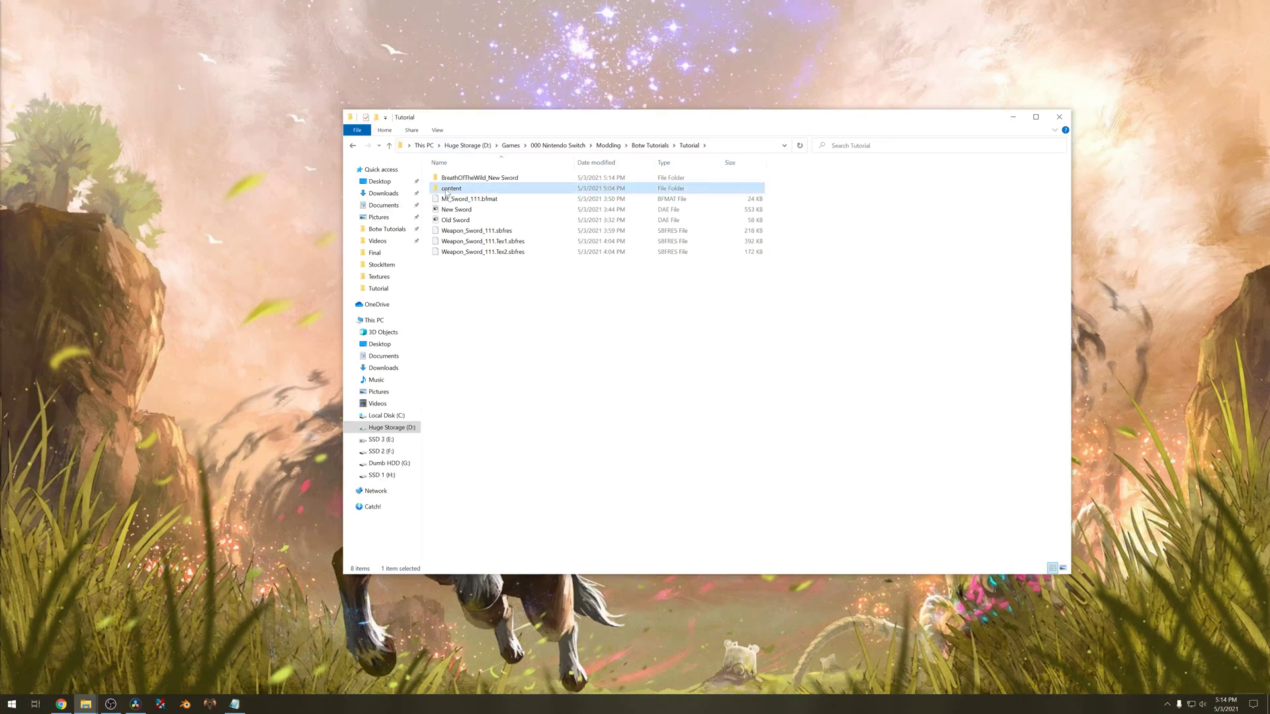
# Move the content folder into BreathOfTheWild_New Sword and create a folder named aoc beside it.
pyautogui.moveTo(447, 191)
pyautogui.mouseDown()
pyautogui.moveTo(450, 159)
pyautogui.moveTo(453, 180)
pyautogui.mouseUp()
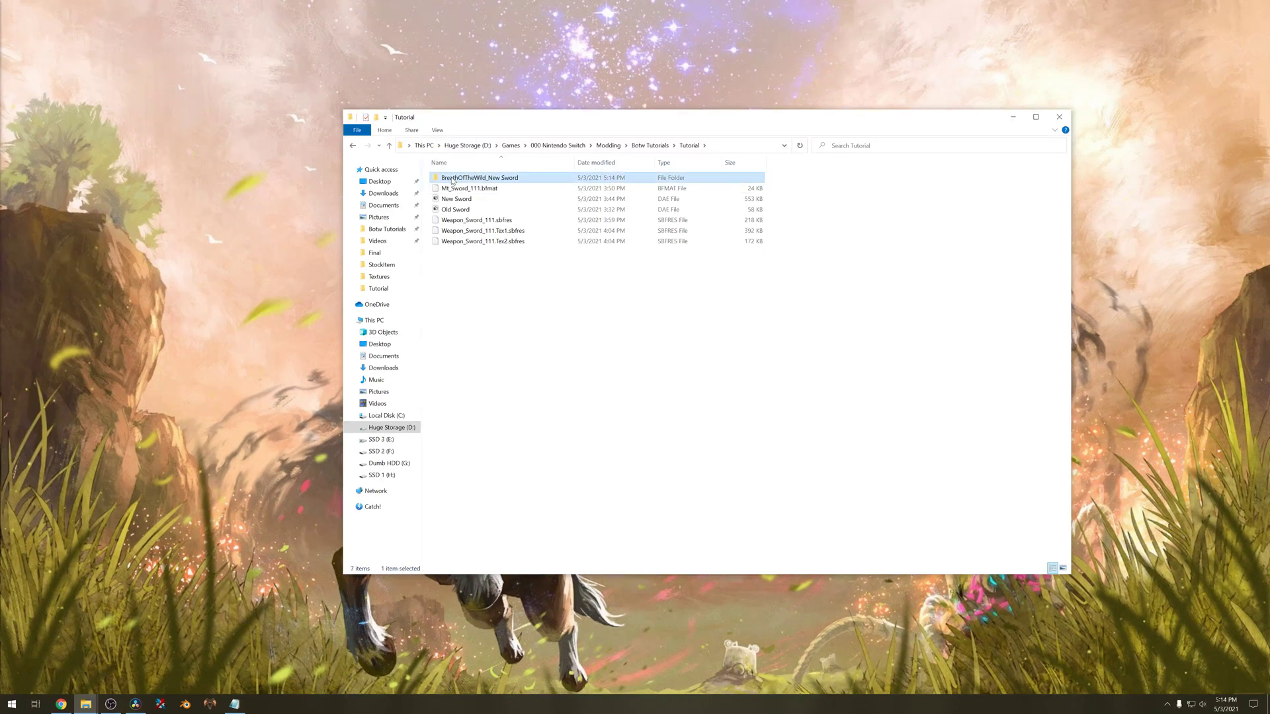
pyautogui.doubleClick(453, 178)
pyautogui.rightClick(500, 236)
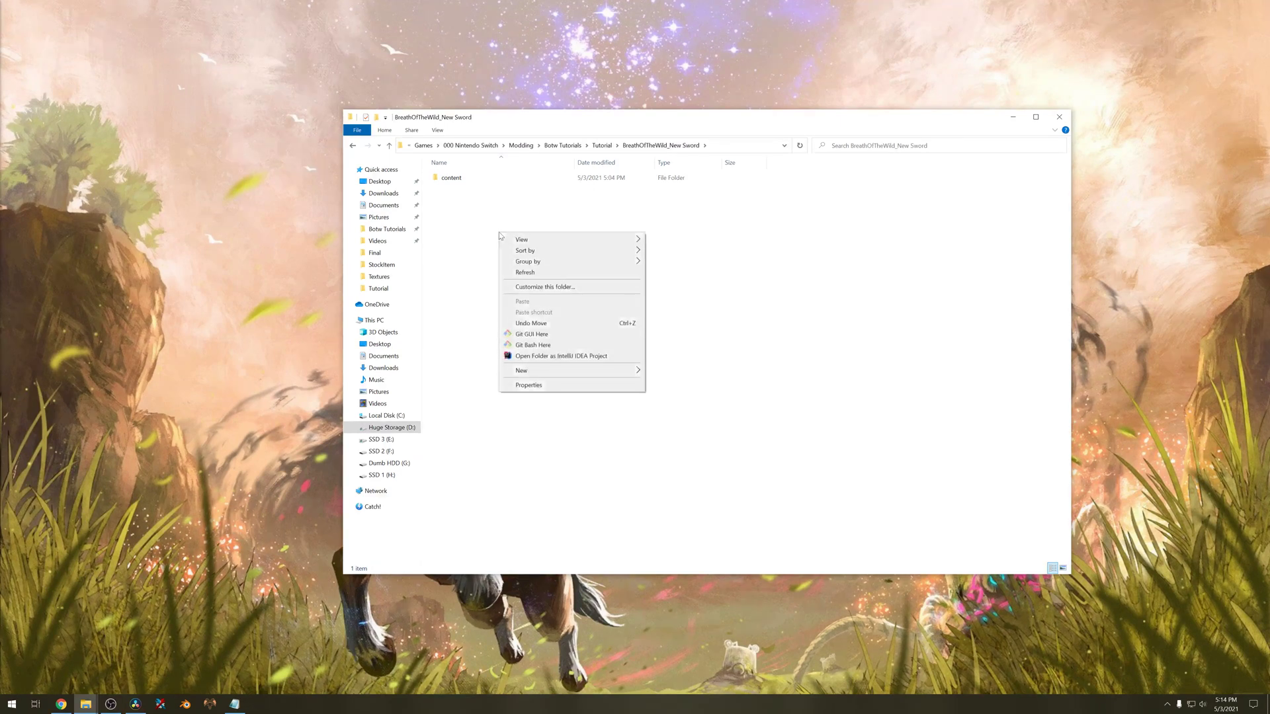
pyautogui.moveTo(564, 369)
pyautogui.click(668, 371)
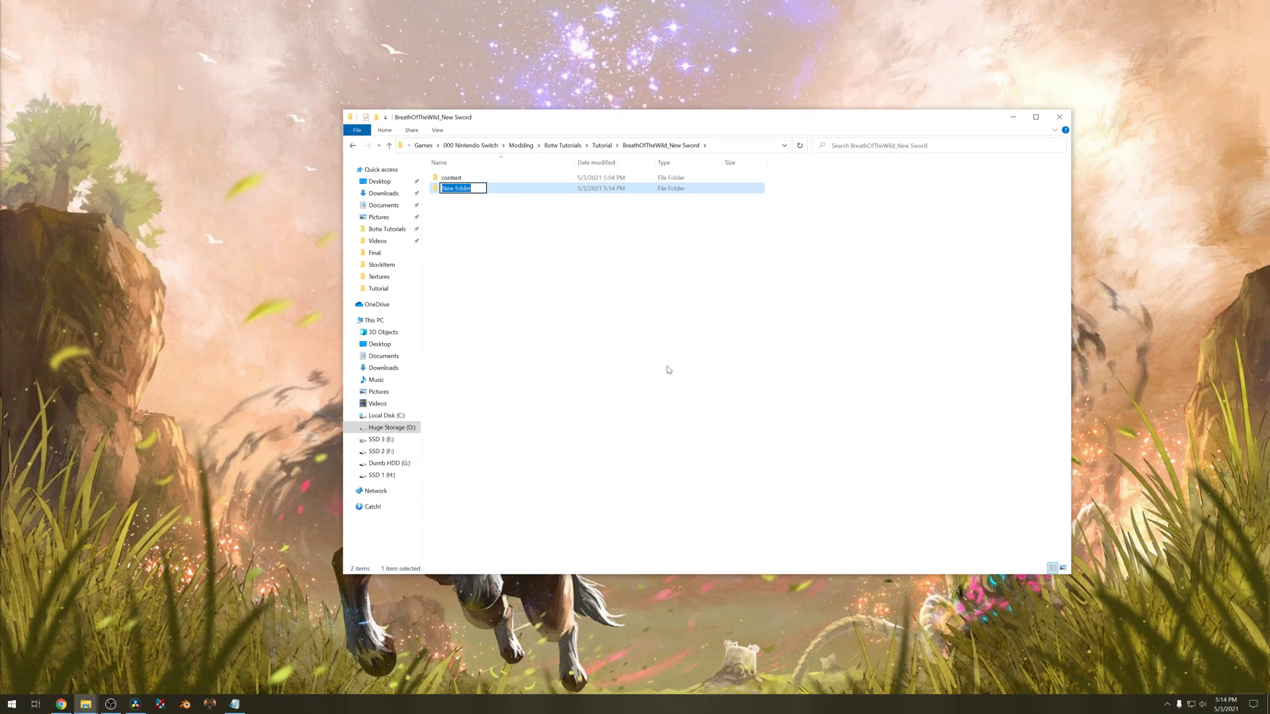
pyautogui.write('aoc')
pyautogui.press('Return')
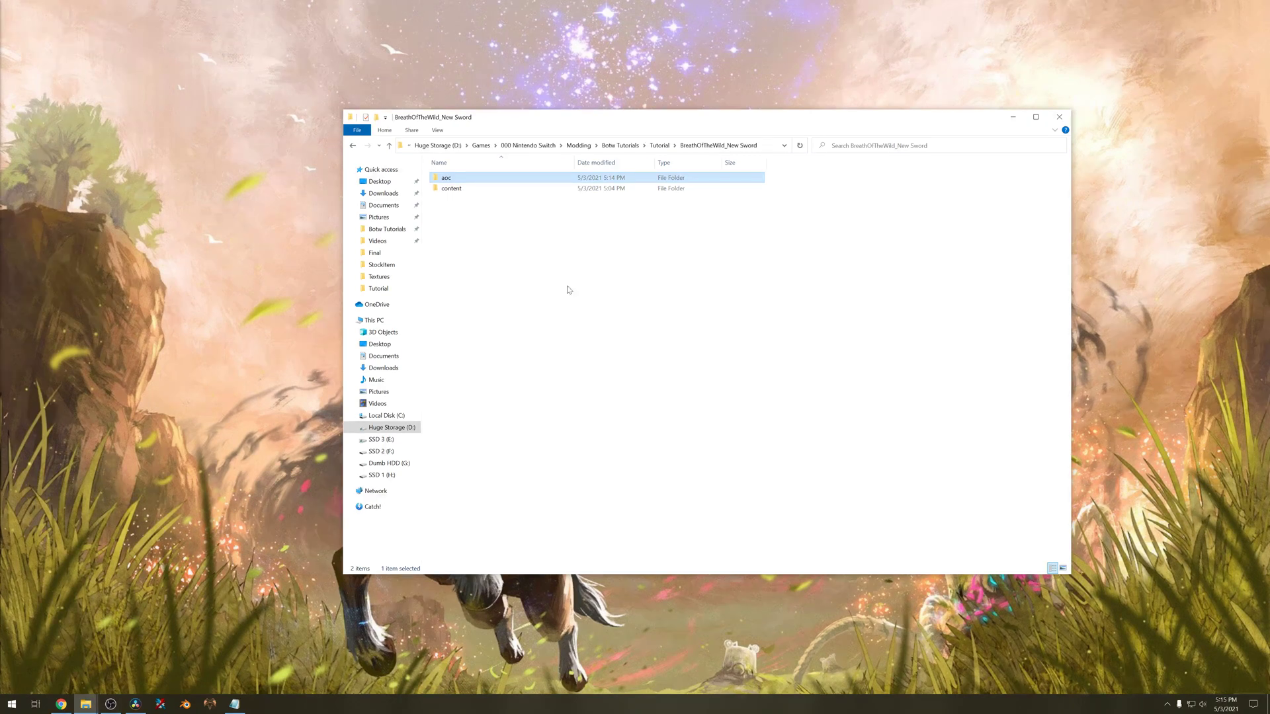
# Create a folder named 0010 inside the aoc folder.
pyautogui.press('Return')
pyautogui.rightClick(516, 223)
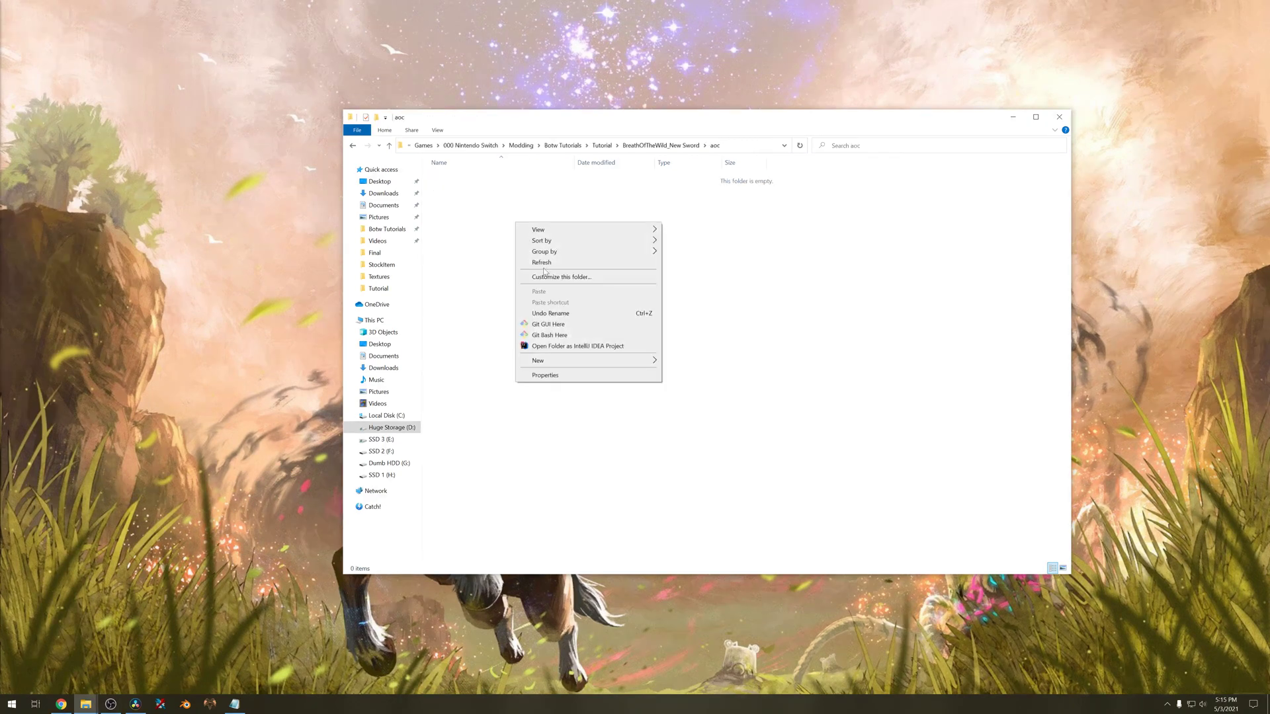
pyautogui.click(671, 361)
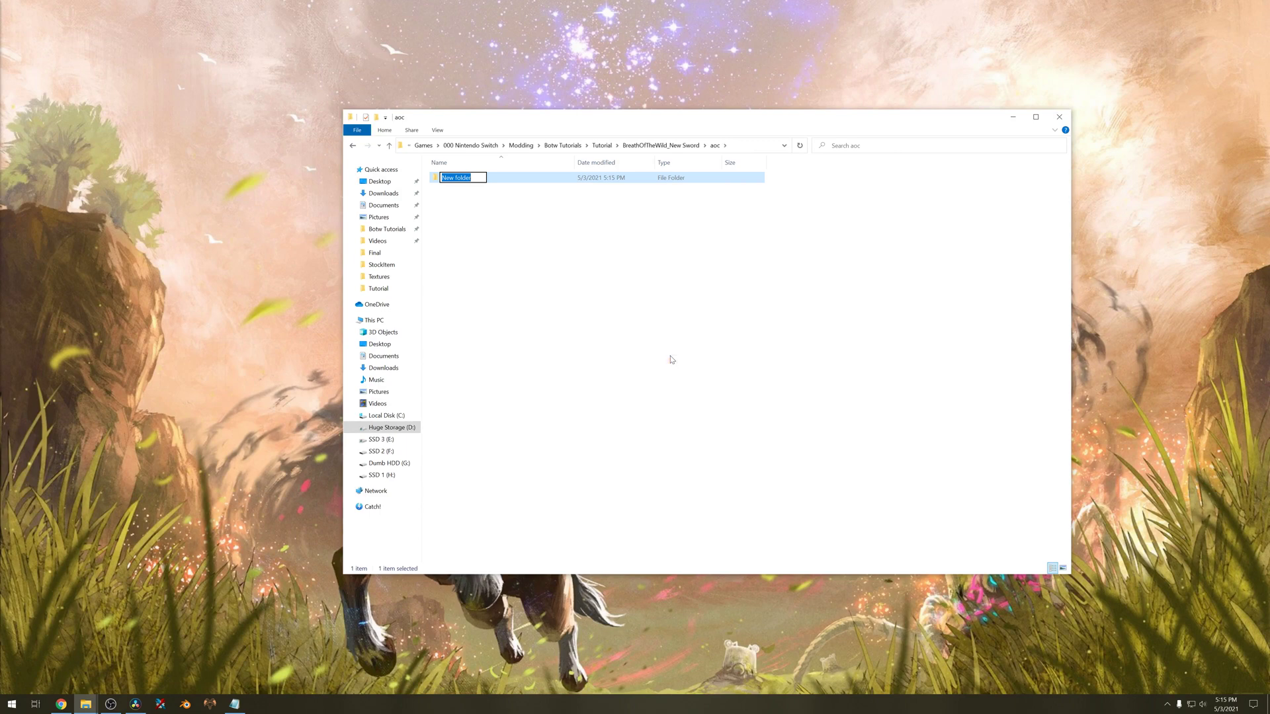
pyautogui.write('0010')
pyautogui.press('Return')
# Create a folder named Pack inside the 0010 folder.
pyautogui.press('Return')
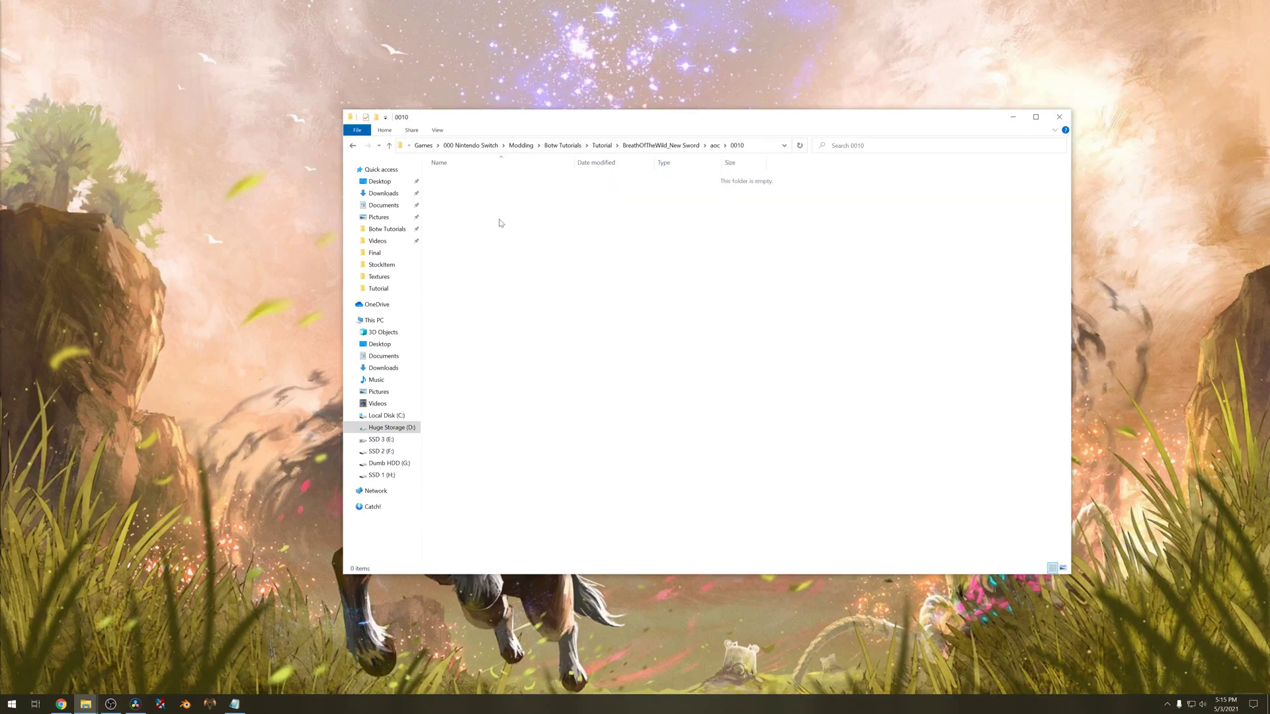
pyautogui.rightClick(497, 218)
pyautogui.moveTo(603, 356)
pyautogui.click(652, 357)
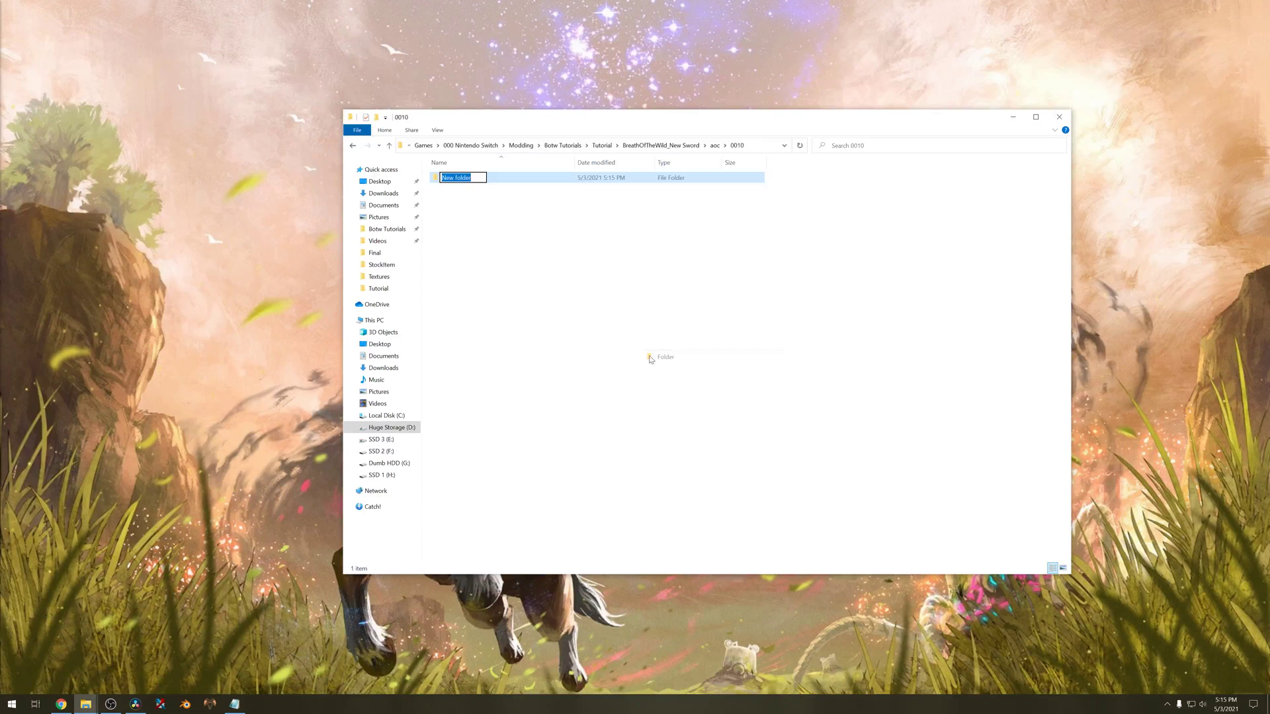
pyautogui.write('Pack')
pyautogui.press('Return')
# Create a folder named Map next to Pack in the 0010 folder.
pyautogui.rightClick(651, 359)
pyautogui.moveTo(781, 494)
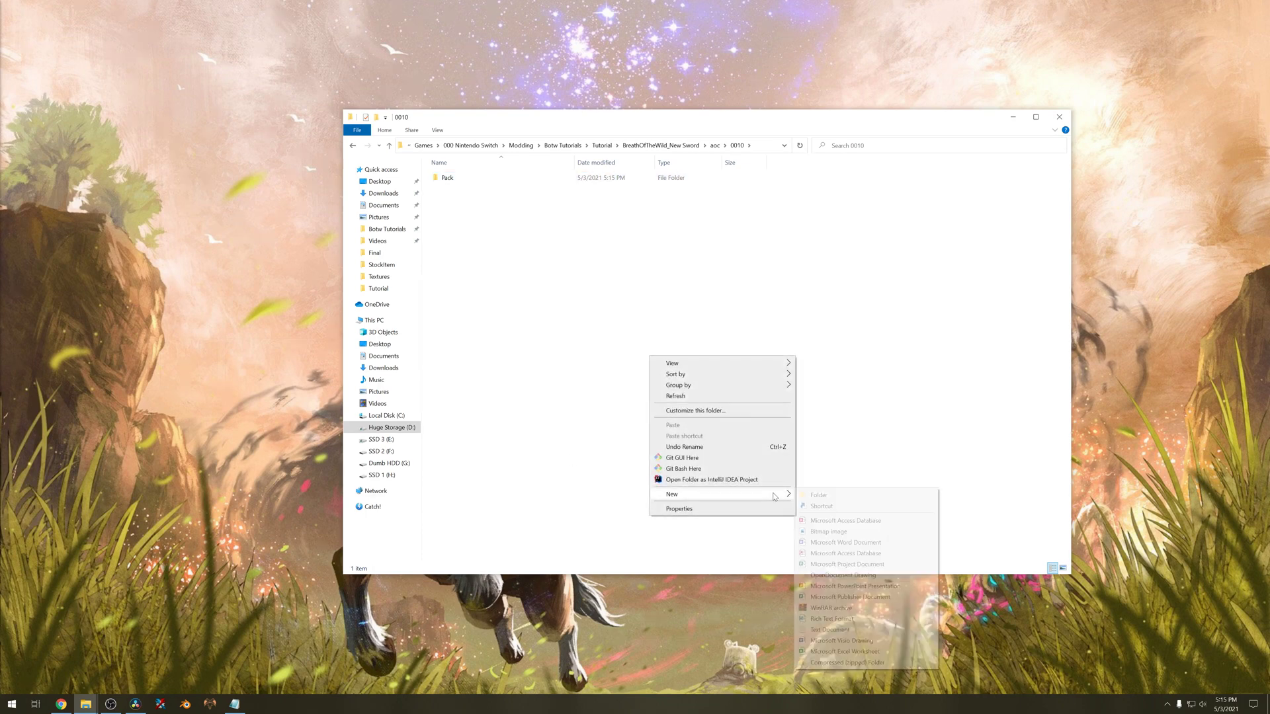
pyautogui.click(834, 494)
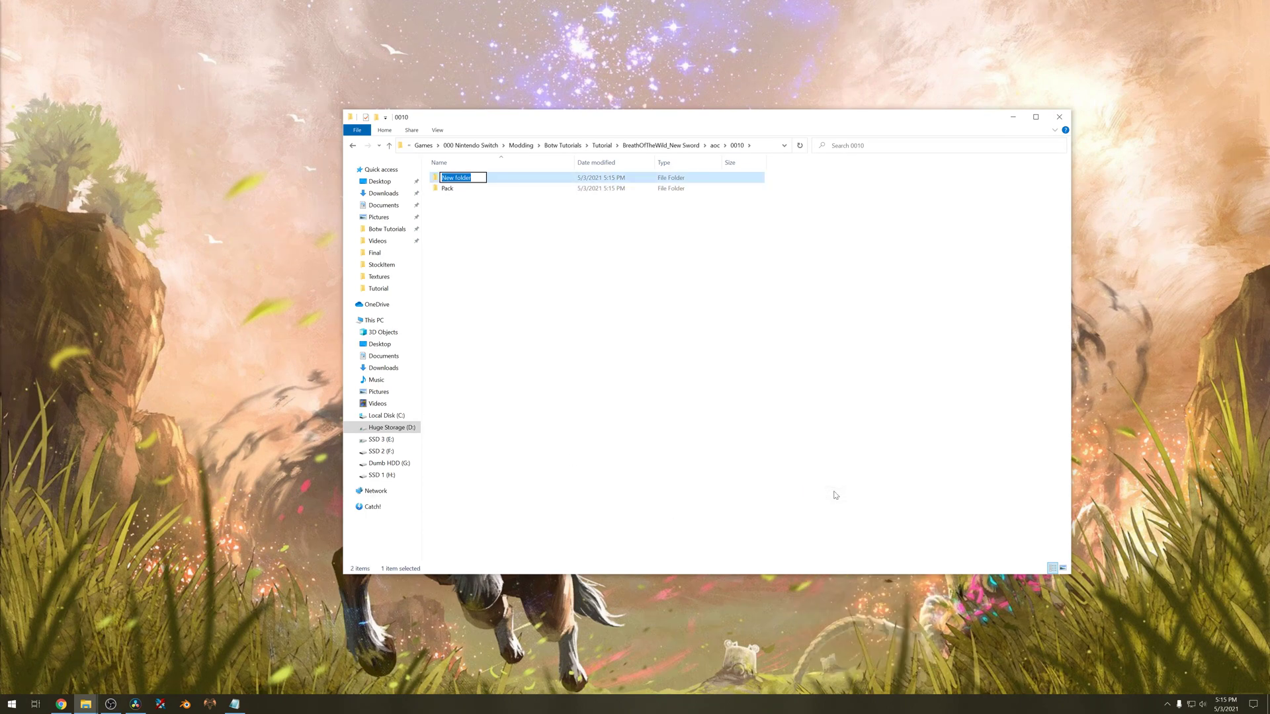
pyautogui.write('Map')
pyautogui.press('Return')
# Create a folder named MainField inside the Map folder.
pyautogui.press('Return')
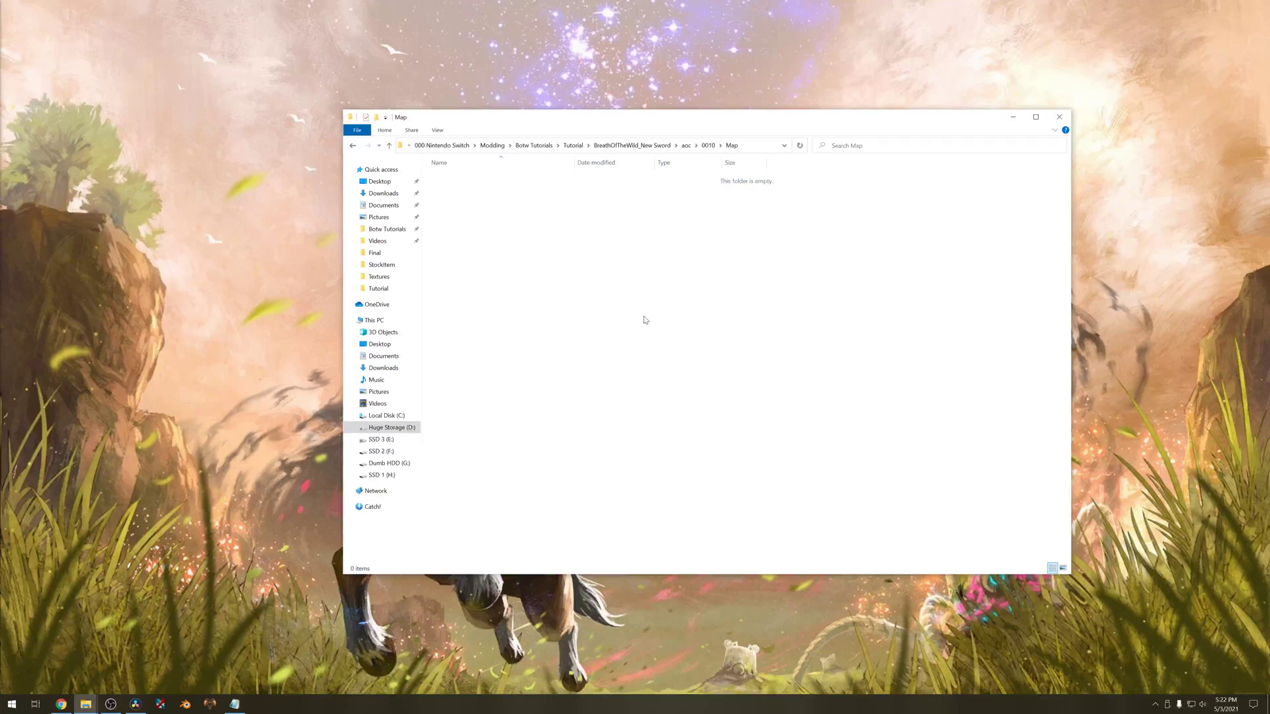
pyautogui.rightClick(645, 320)
pyautogui.moveTo(747, 461)
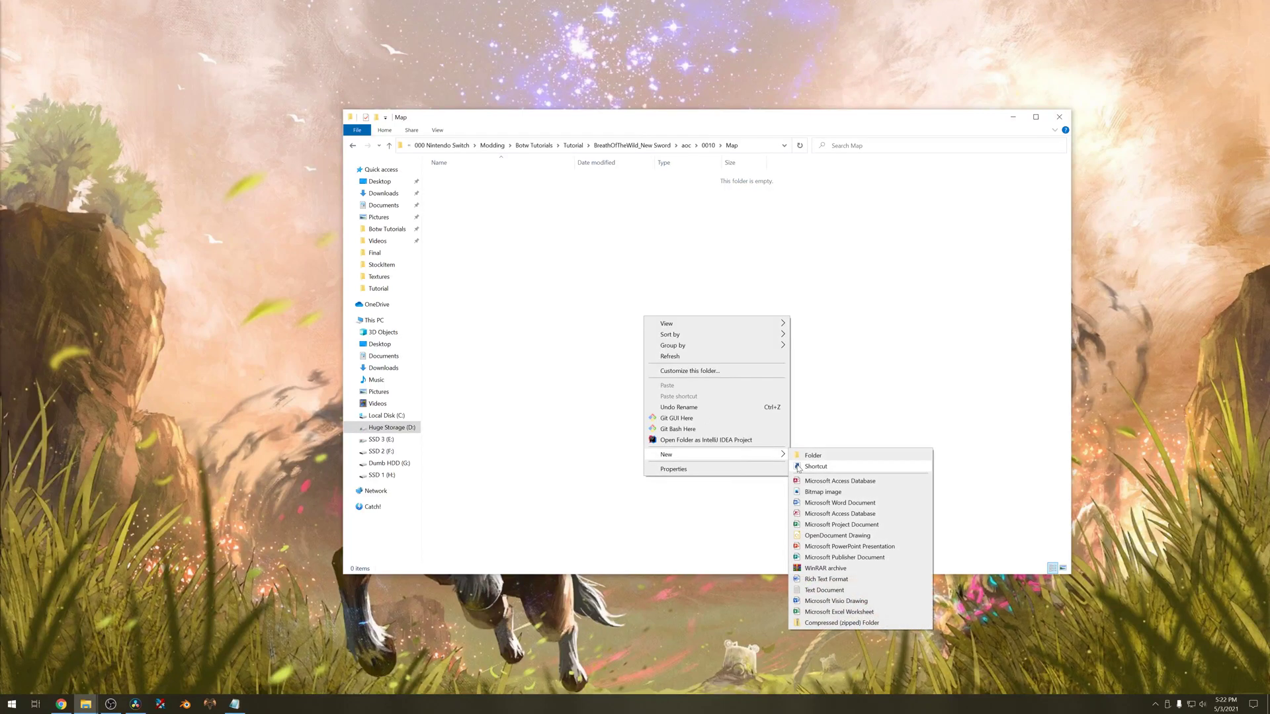
pyautogui.click(813, 458)
pyautogui.write('Mai')
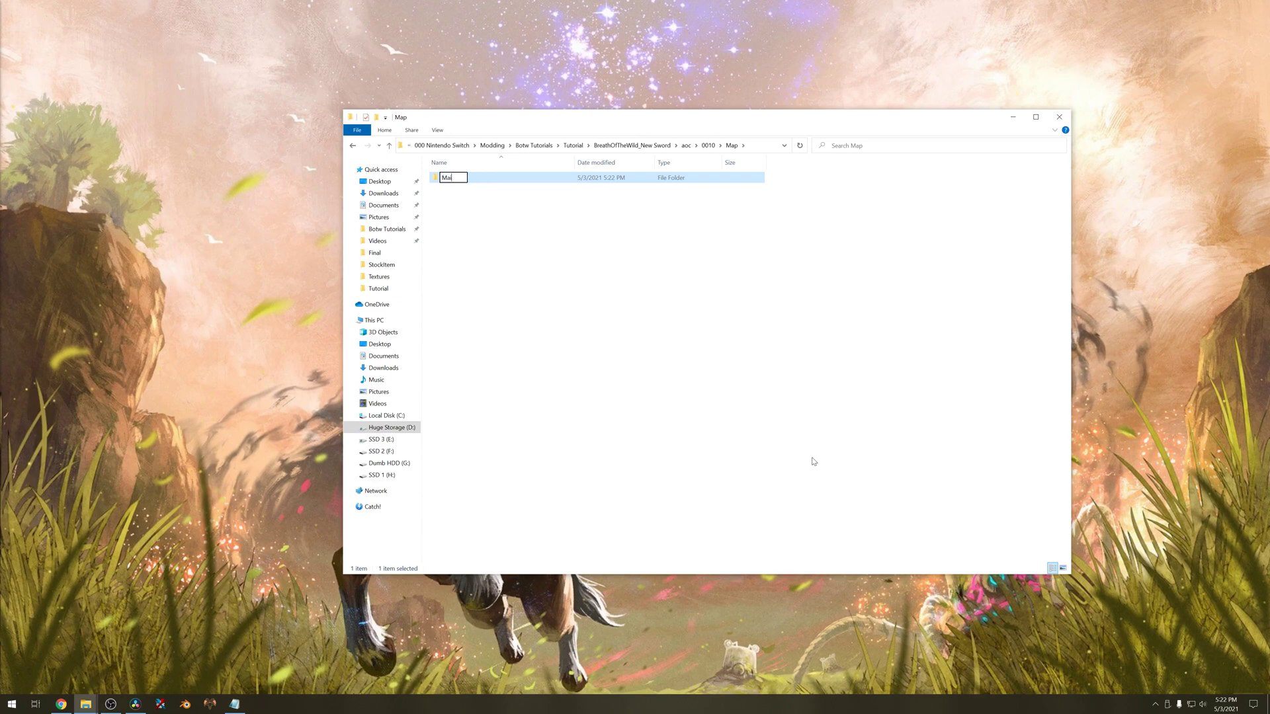
pyautogui.write('nField')
pyautogui.press('Return')
pyautogui.click(813, 462)
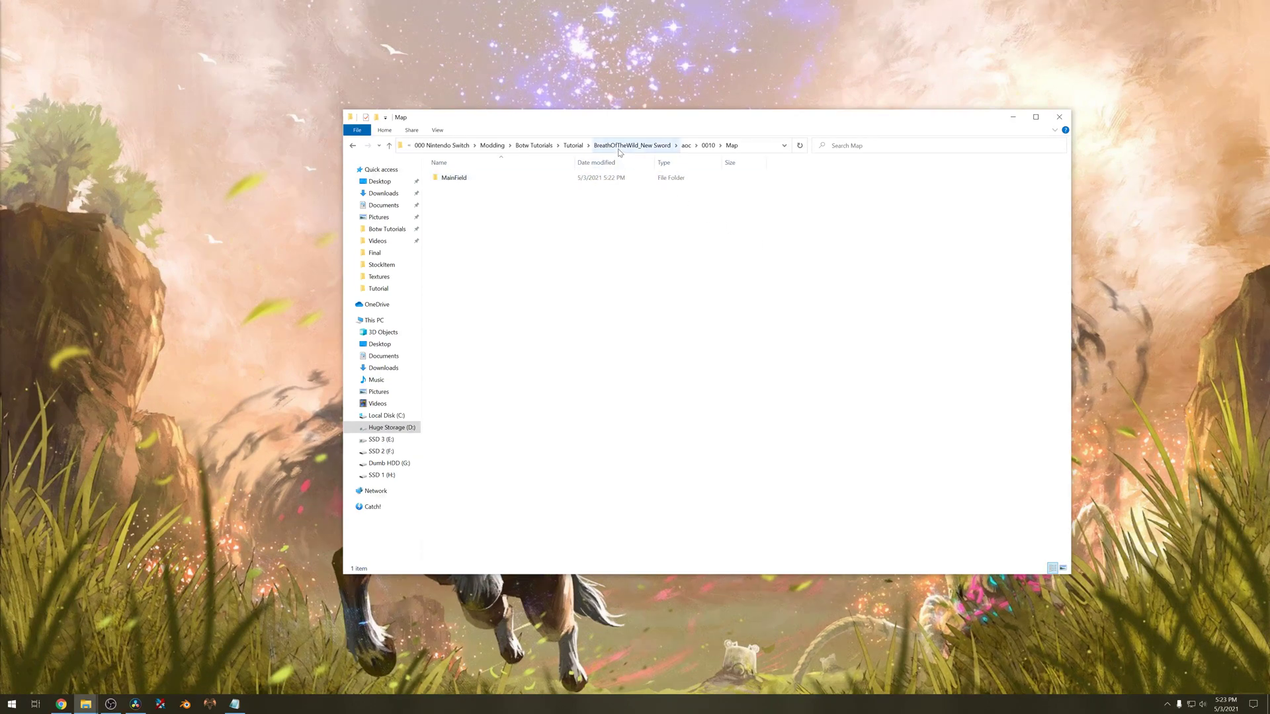
# Return to the BreathOfTheWild_New Sword folder and create a text document named rules there.
pyautogui.click(616, 147)
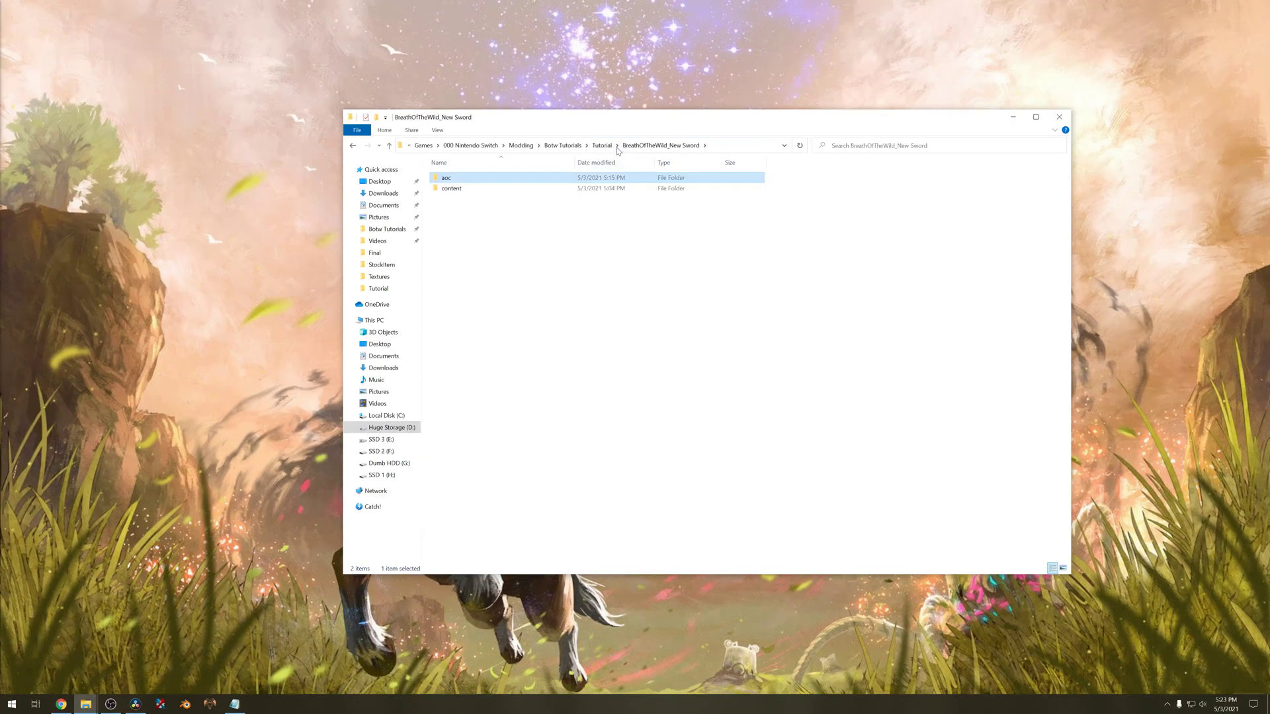
pyautogui.rightClick(555, 228)
pyautogui.moveTo(674, 367)
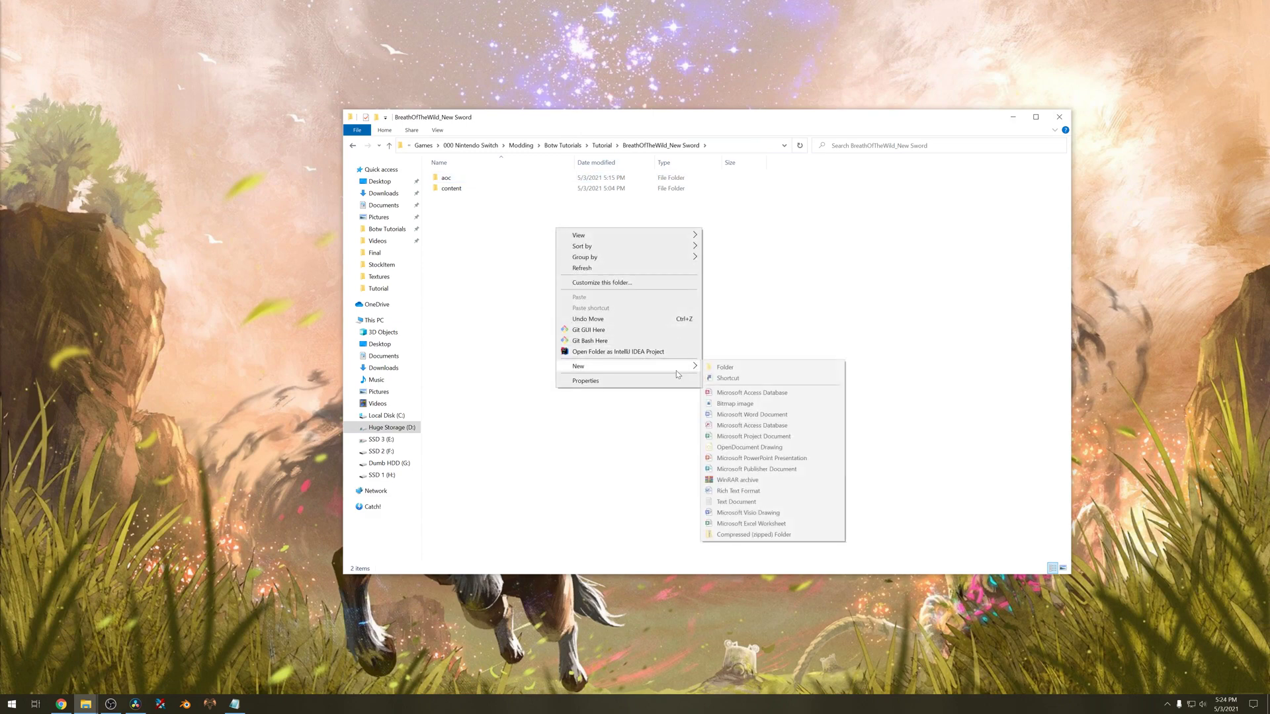
pyautogui.click(767, 500)
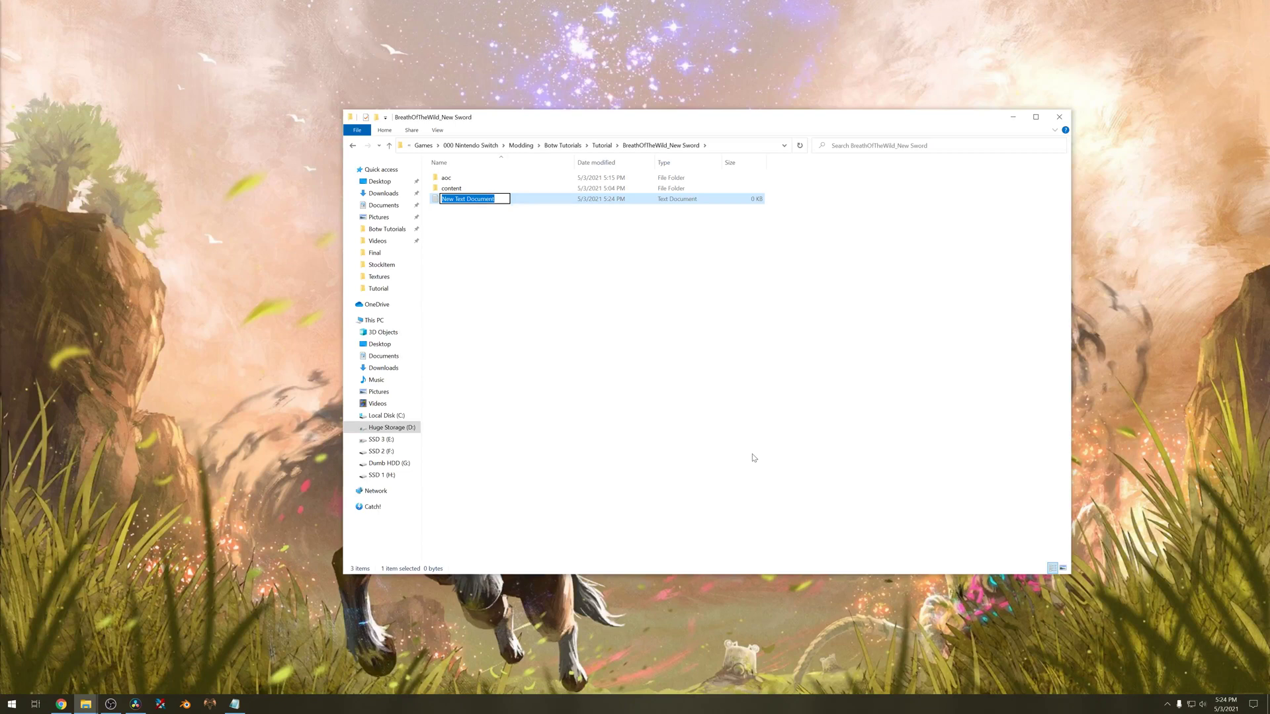
pyautogui.write('rules')
pyautogui.press('Return')
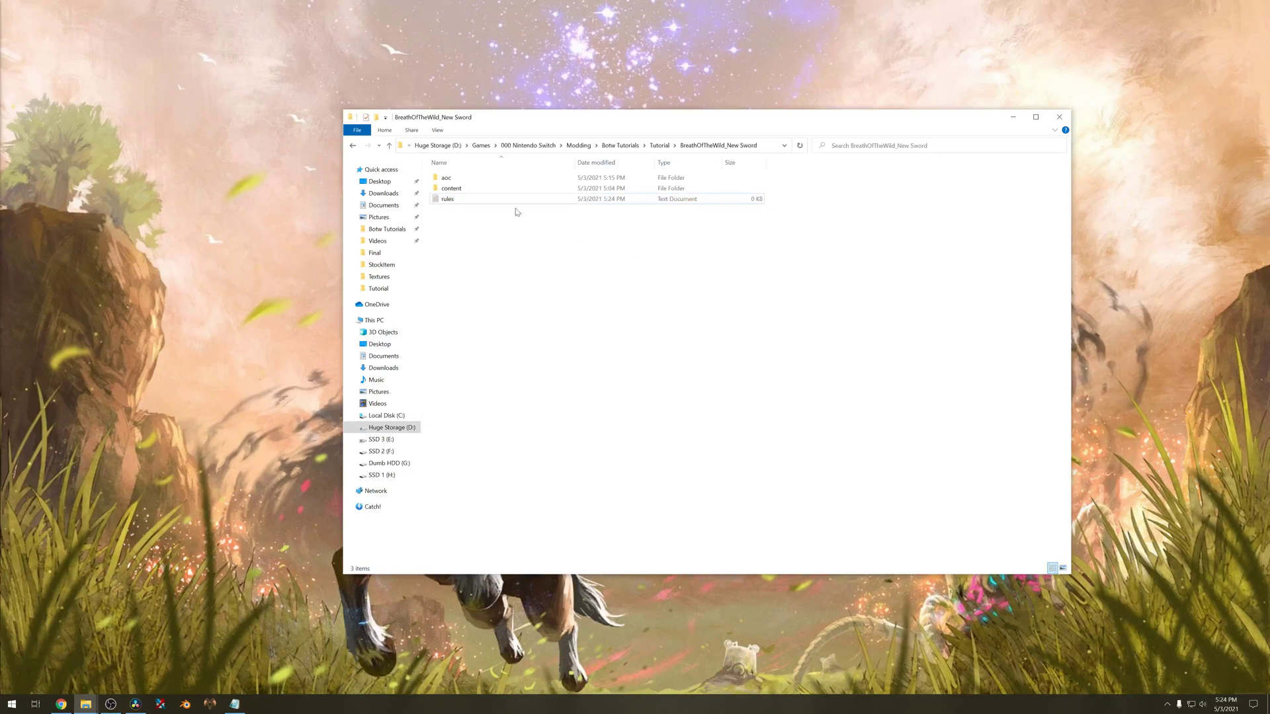
# Paste the copied [Definition] block with titleIds, name, path, description and version = 4 into the rules document and save it.
pyautogui.doubleClick(501, 200)
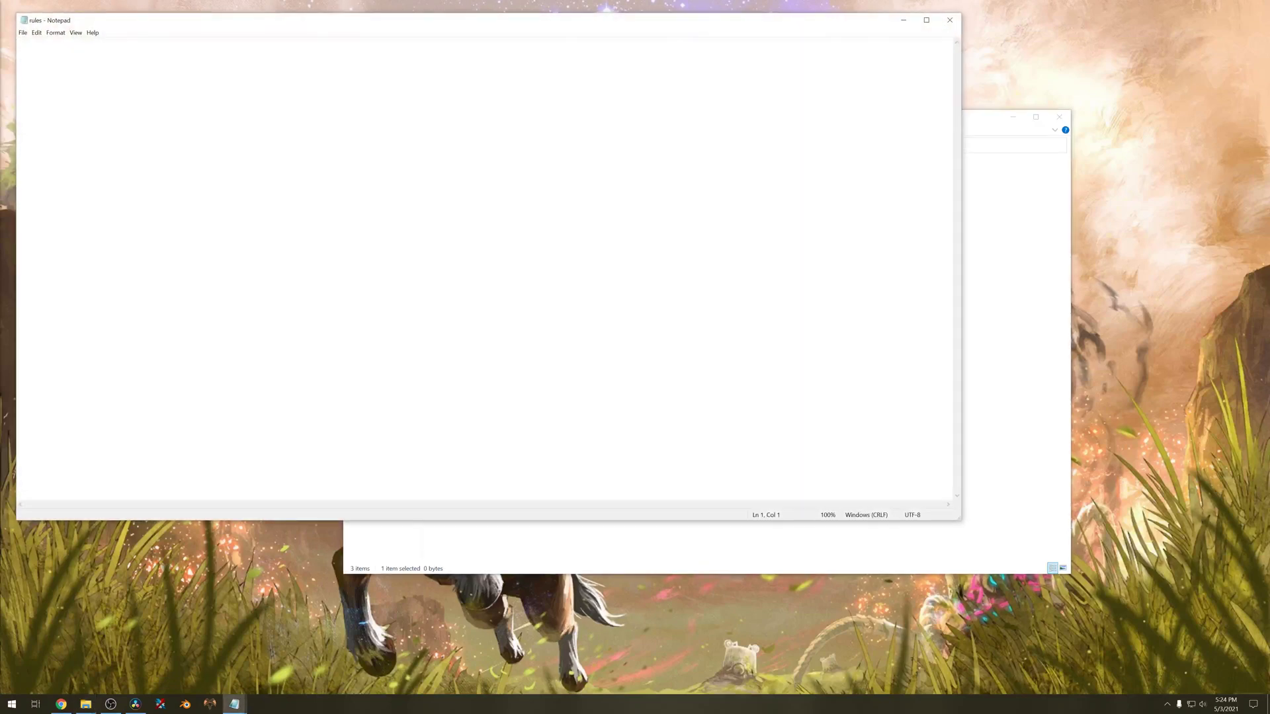
pyautogui.hotkey('ctrl', 'v')
pyautogui.scroll(11, 488, 268)
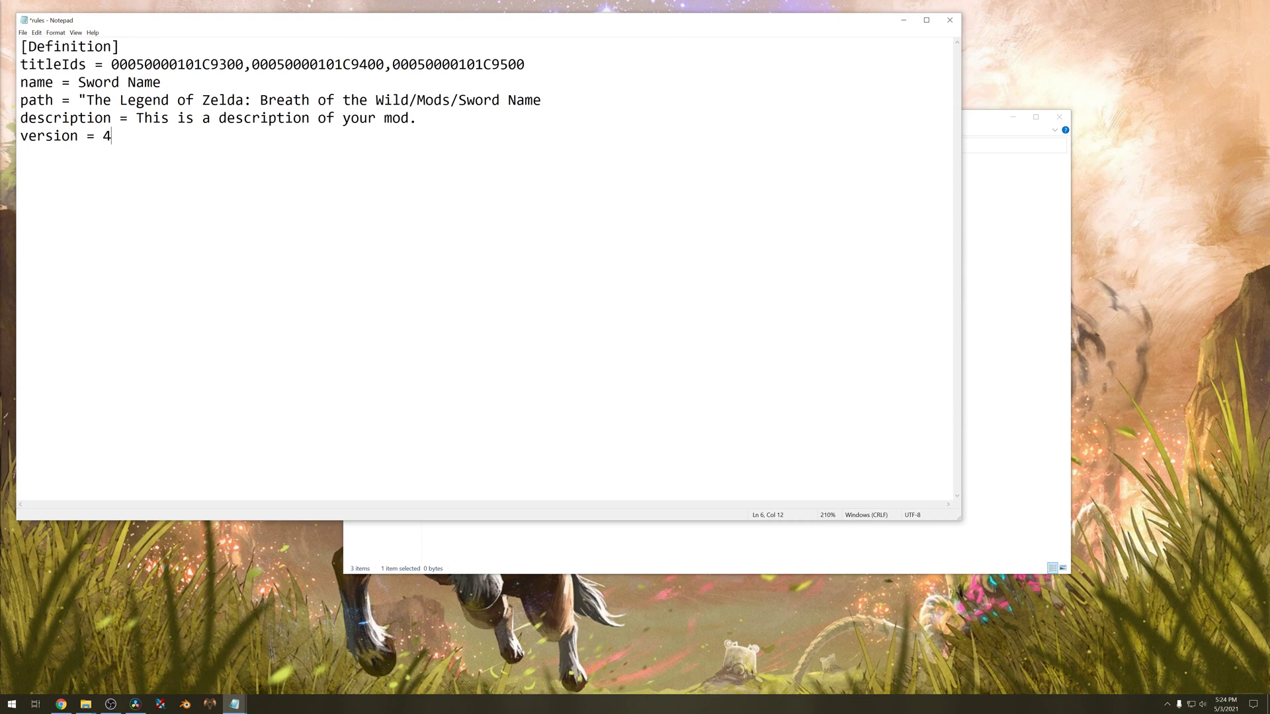
pyautogui.moveTo(161, 82); pyautogui.dragTo(78, 82)
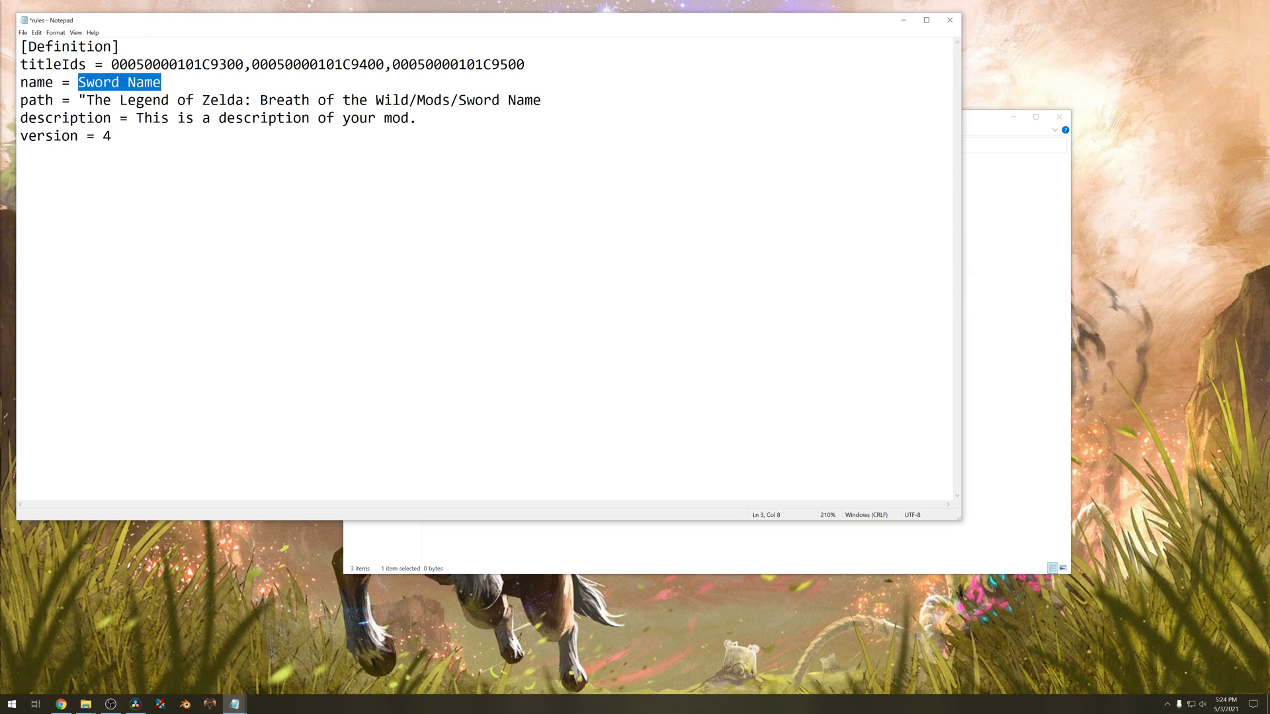
pyautogui.click(112, 136)
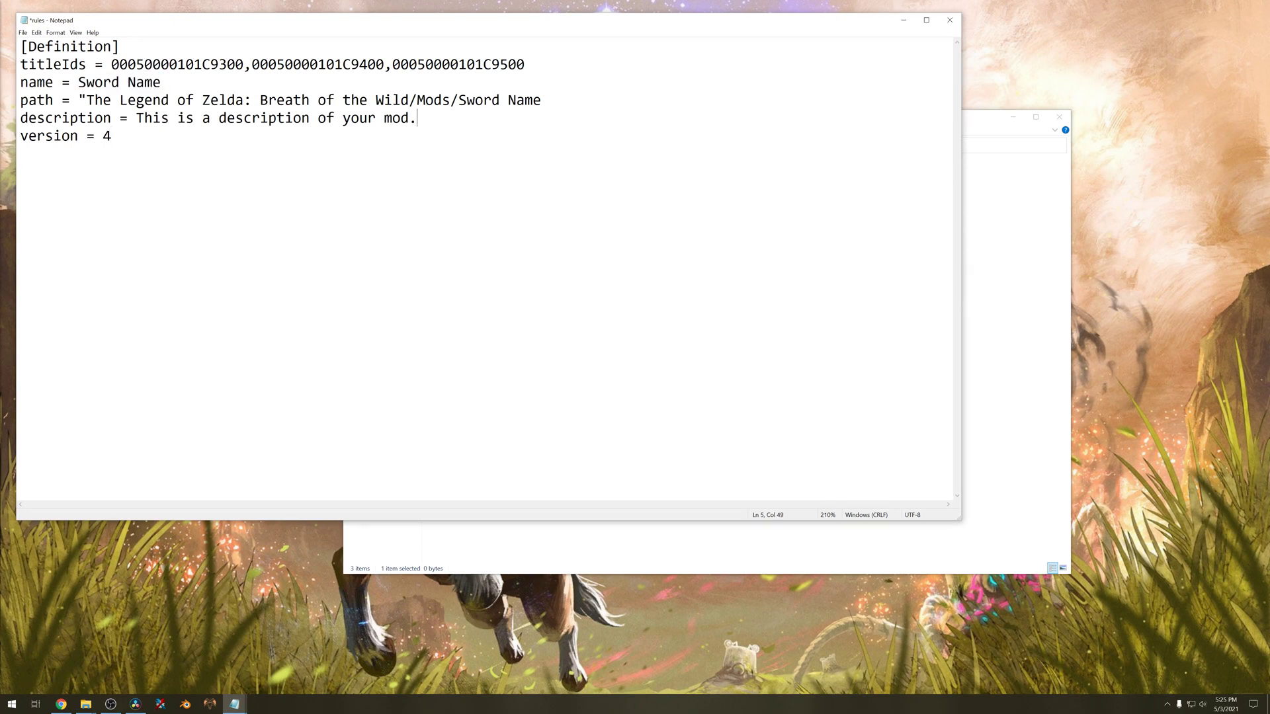
pyautogui.moveTo(417, 118); pyautogui.dragTo(136, 118)
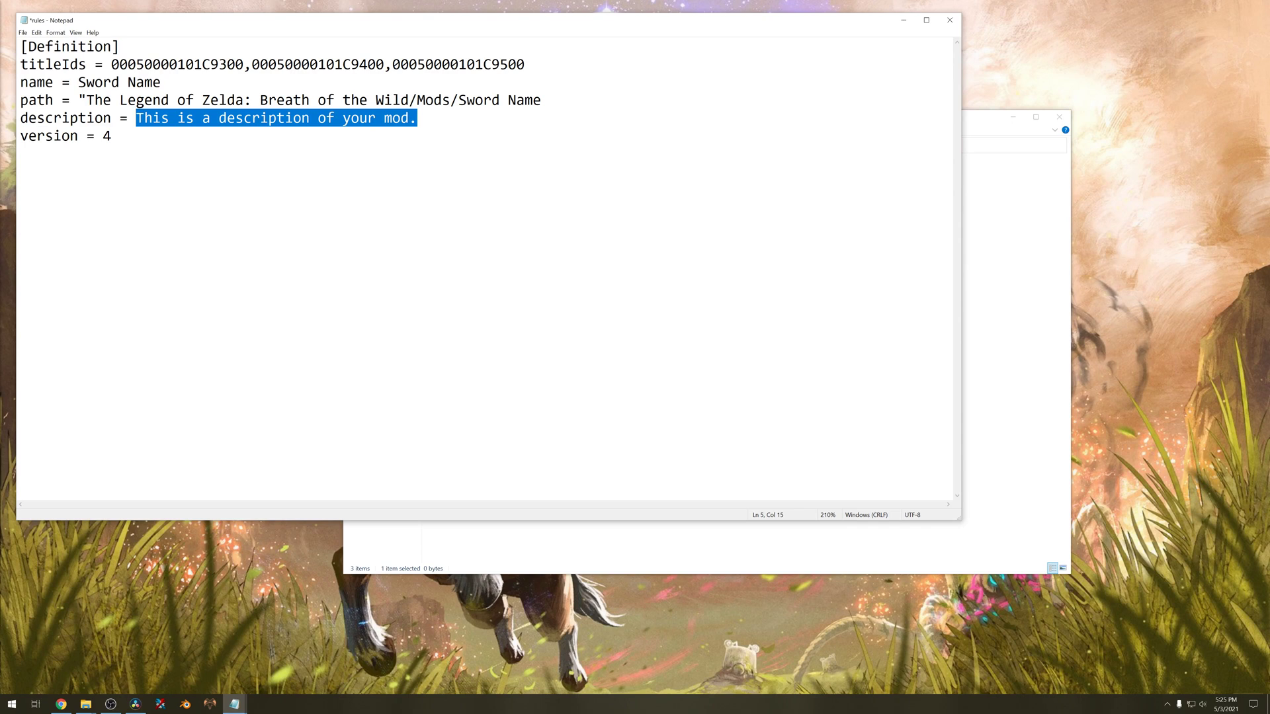
pyautogui.hotkey('ctrl', 's')
pyautogui.press('super+d')
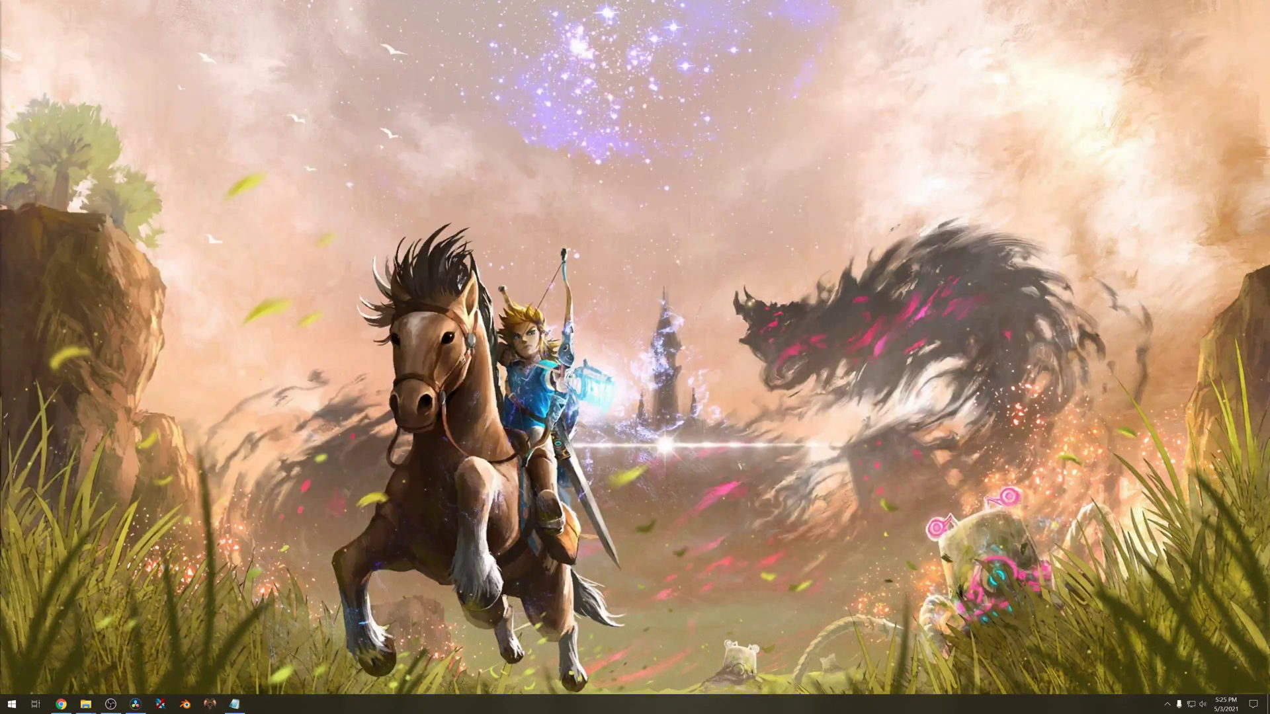